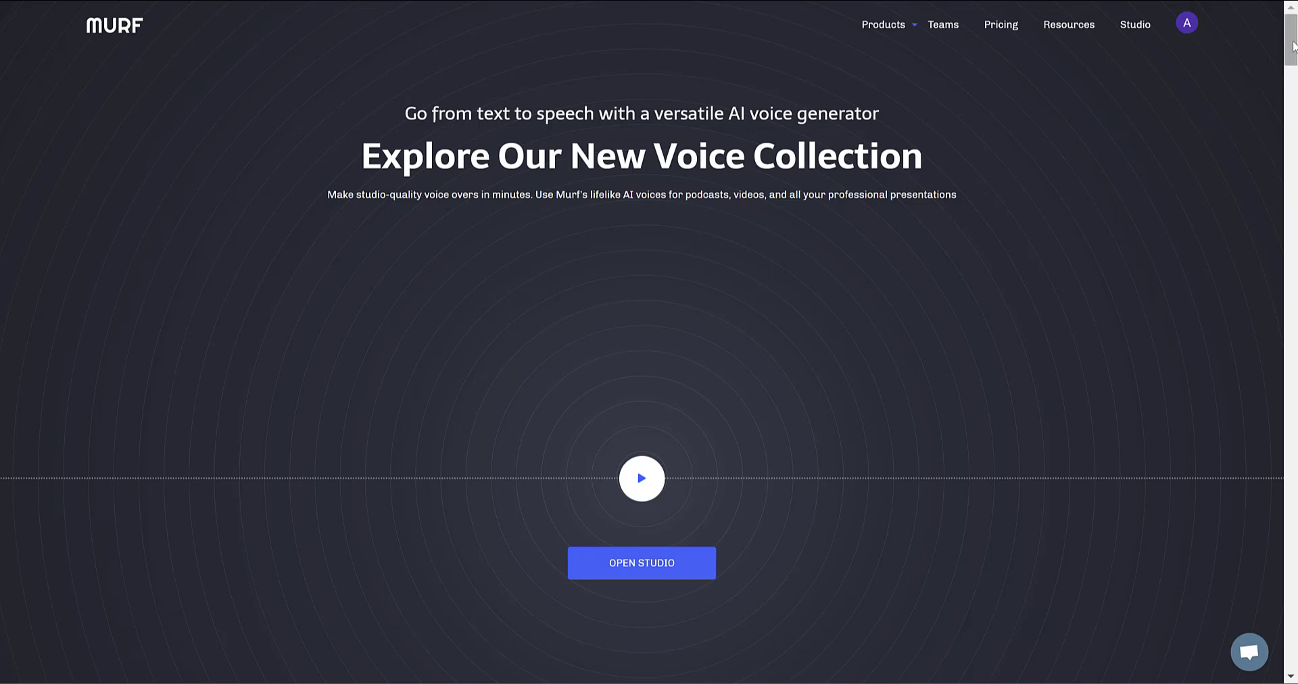
Step: Scroll the homepage down to the 'Check out voice overs created using Murf' samples section
{"action": "left_click_drag", "start_coordinate": [1292, 46], "coordinate": [1295, 367]}
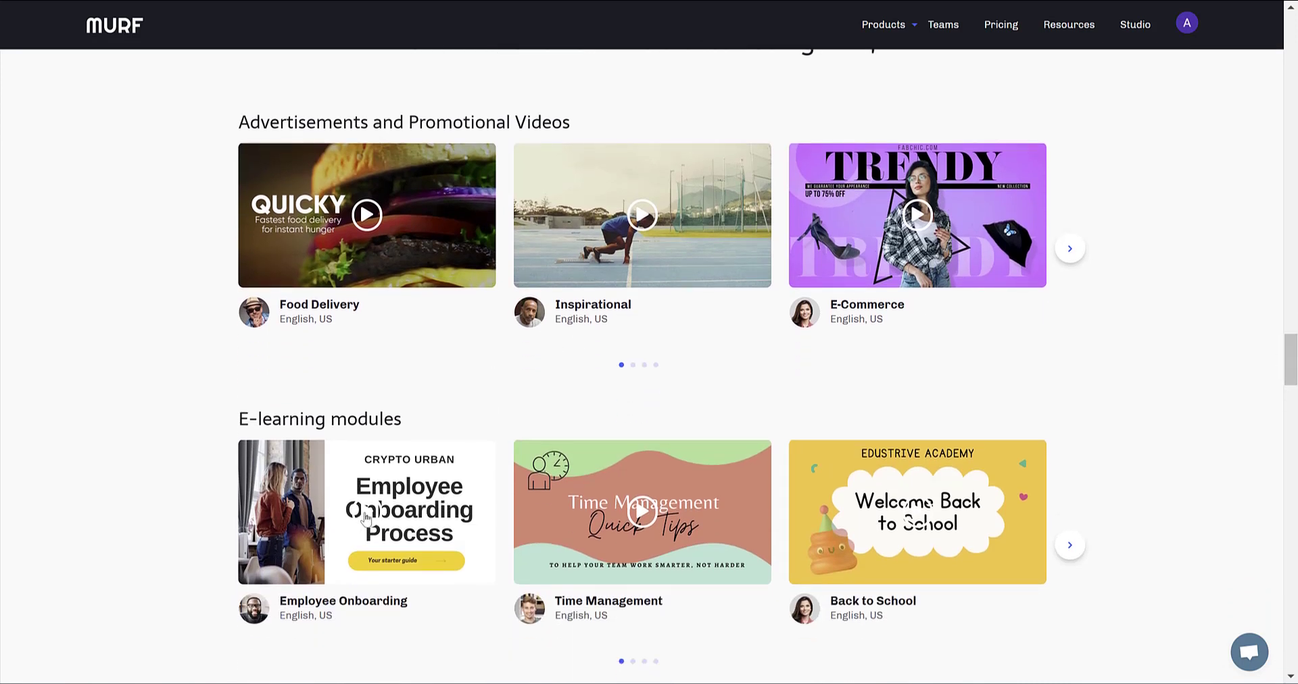
Step: Preview the example voice-overs, playing and then stopping the Food Delivery sample
{"action": "left_click", "coordinate": [370, 518]}
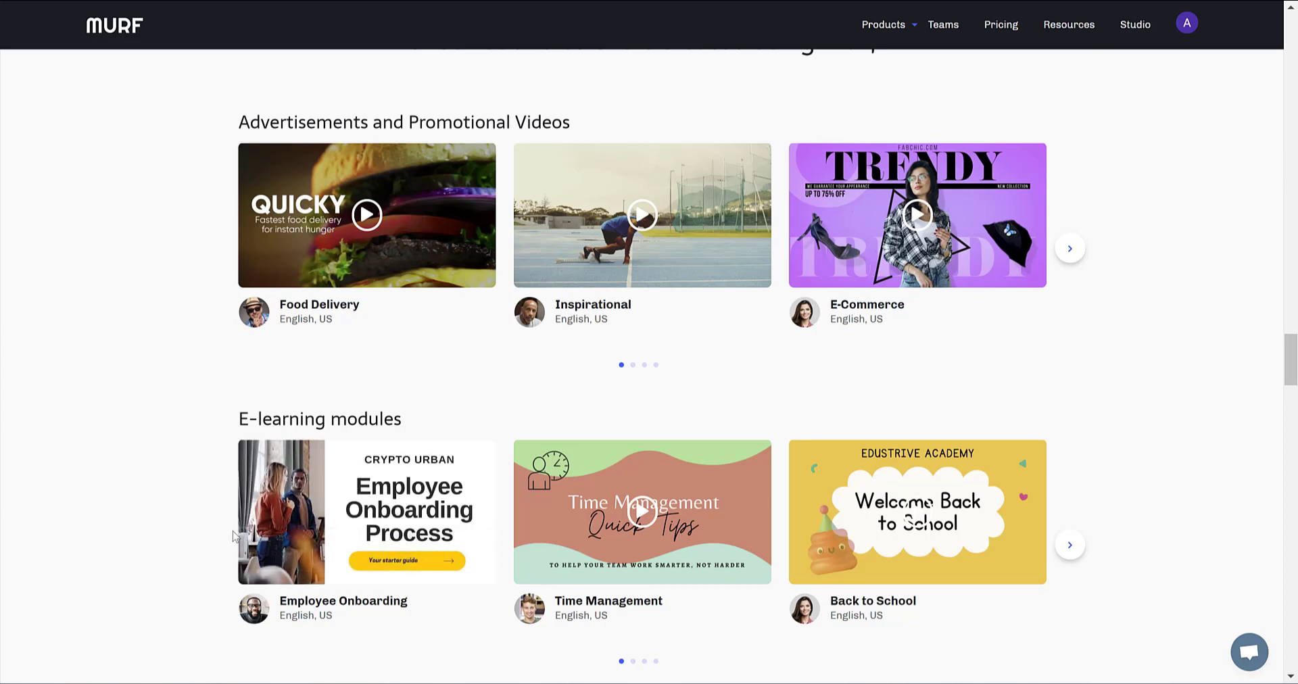
{"action": "mouse_move", "coordinate": [250, 537]}
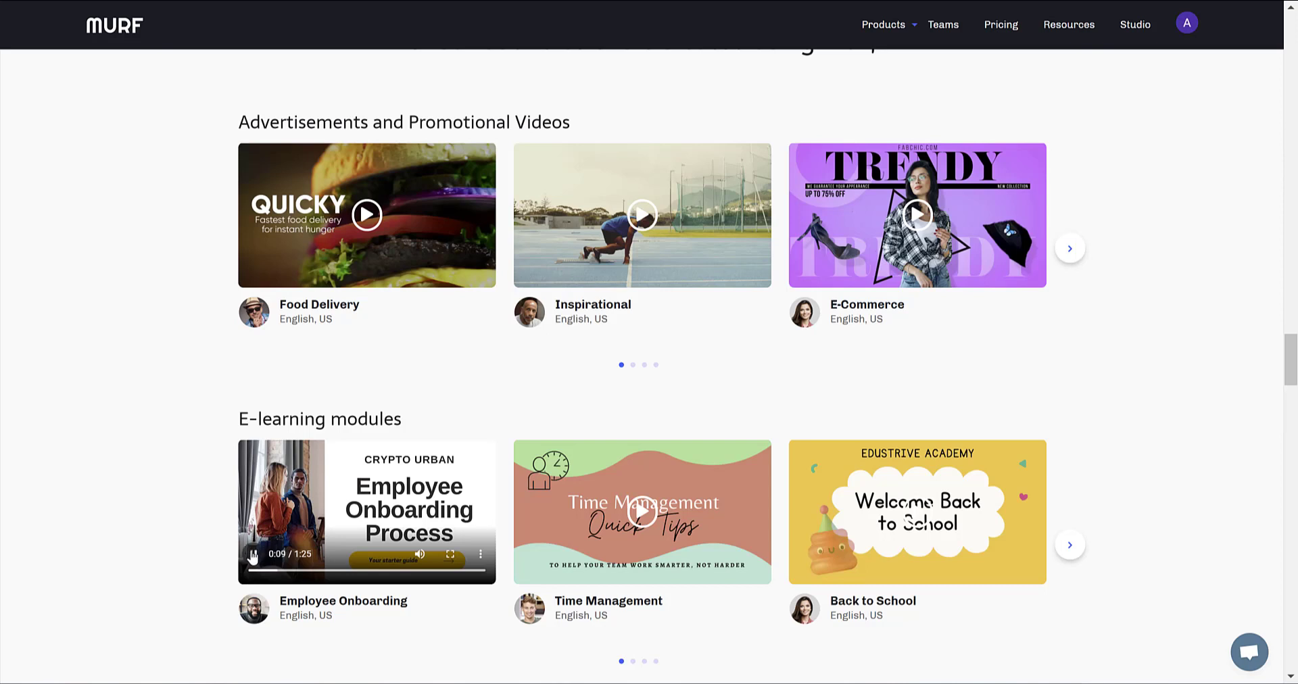
{"action": "left_click", "coordinate": [368, 216]}
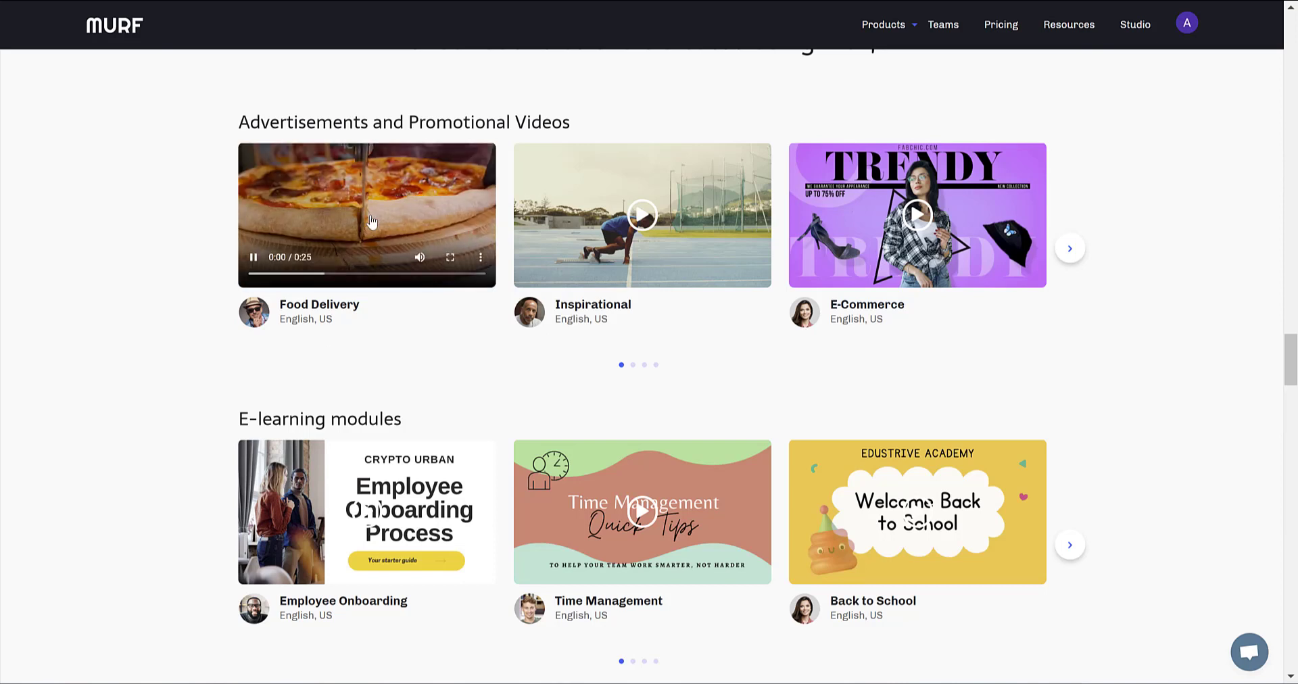
{"action": "left_click", "coordinate": [252, 259]}
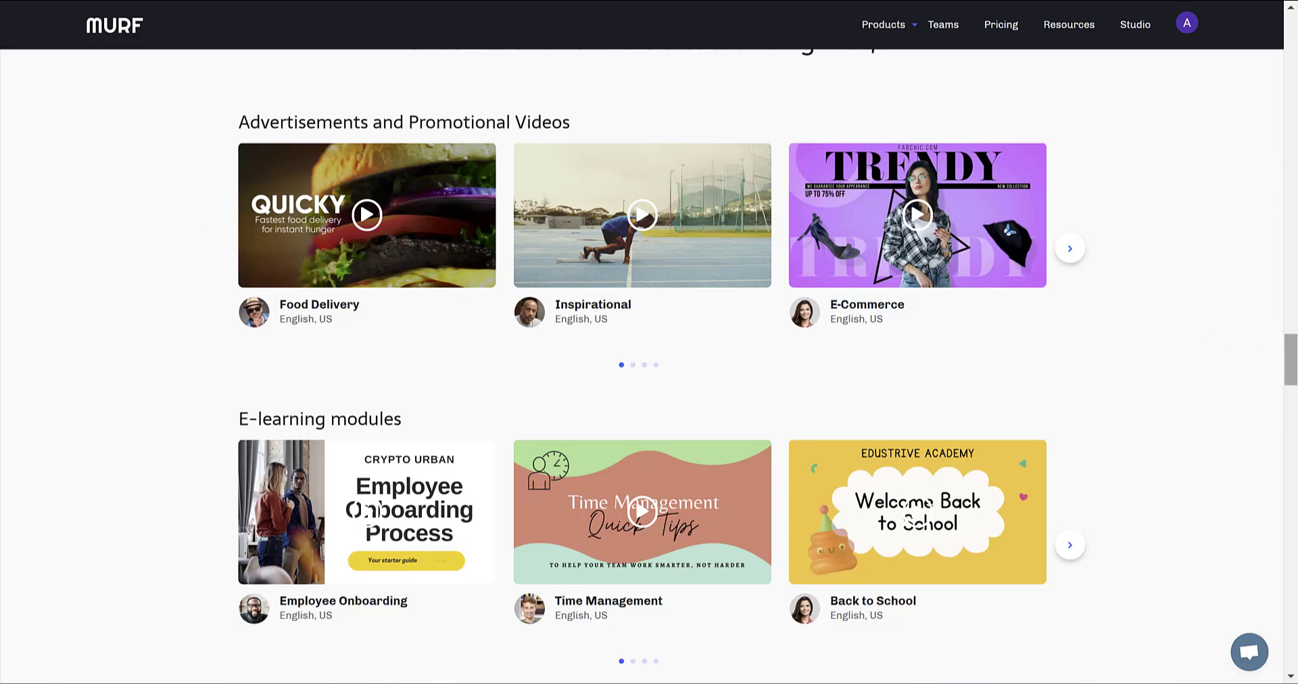
Step: Return to the top of the site and go to the Pricing Plans page
{"action": "scroll", "coordinate": [1292, 355], "scroll_direction": "up", "scroll_amount": 2}
{"action": "left_click_drag", "start_coordinate": [1293, 357], "coordinate": [1293, 262]}
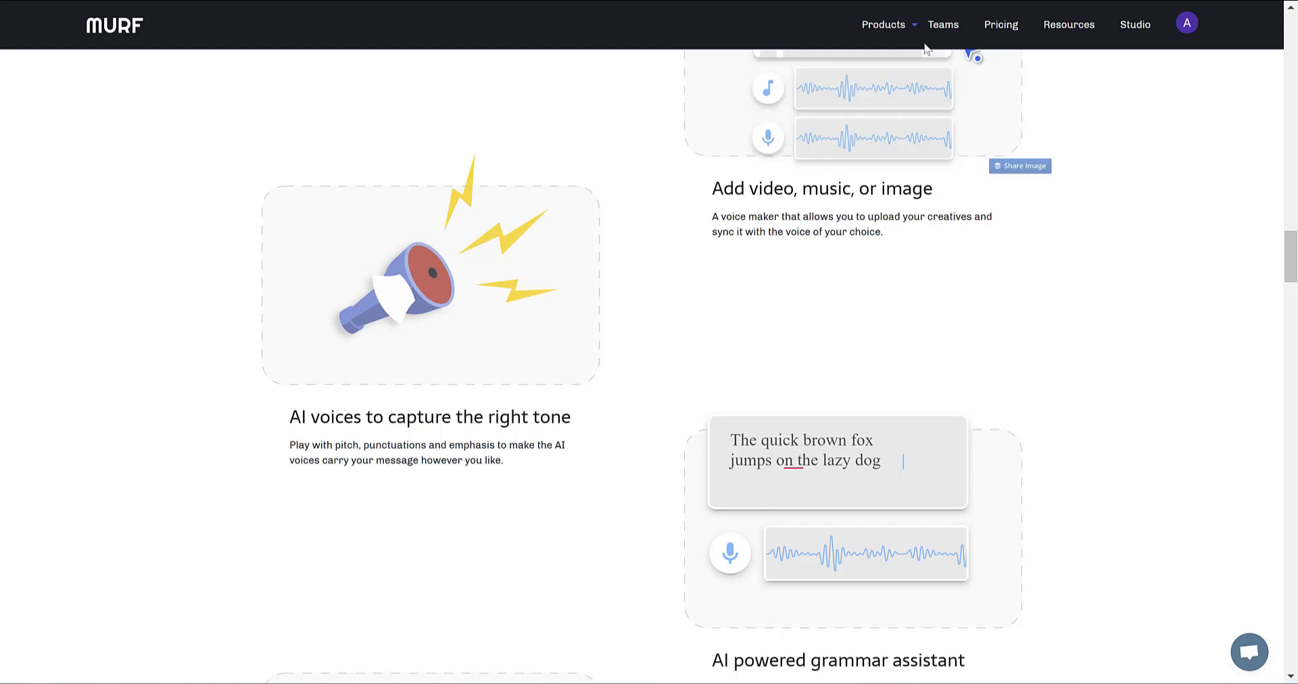
{"action": "left_click_drag", "start_coordinate": [1012, 36], "coordinate": [1008, 30]}
{"action": "left_click", "coordinate": [1009, 30]}
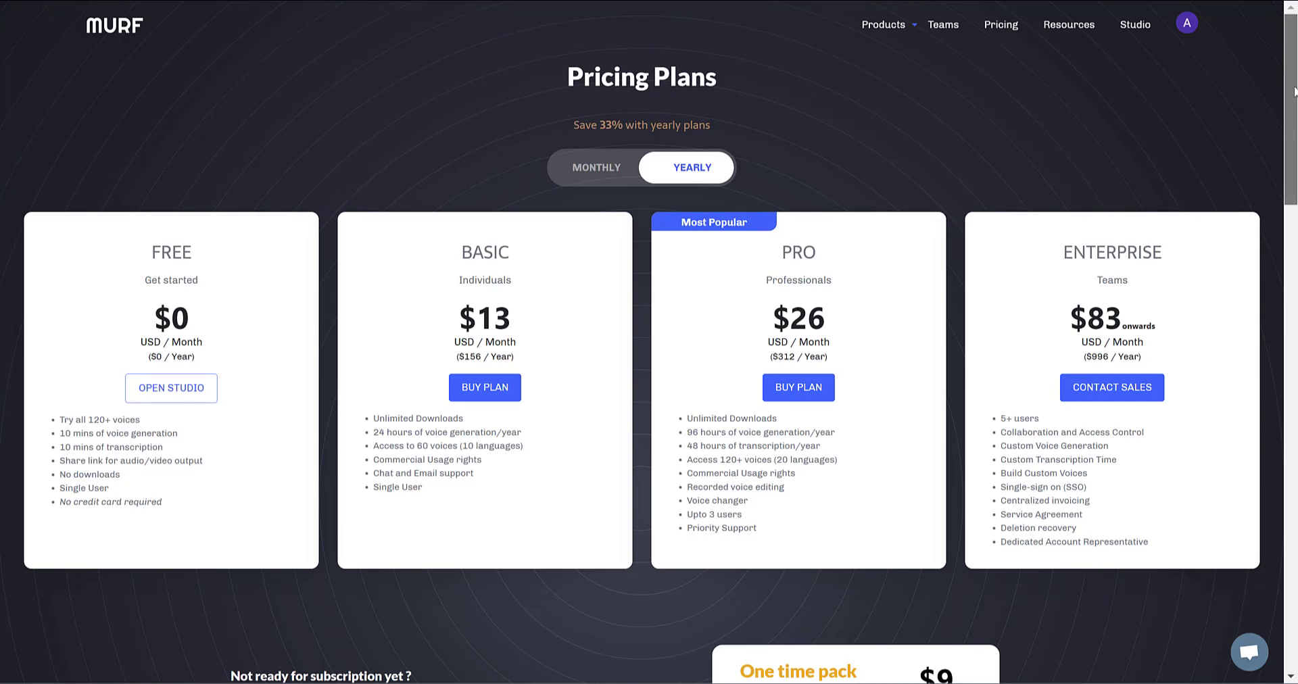
{"action": "scroll", "coordinate": [1295, 92], "scroll_direction": "down", "scroll_amount": 1}
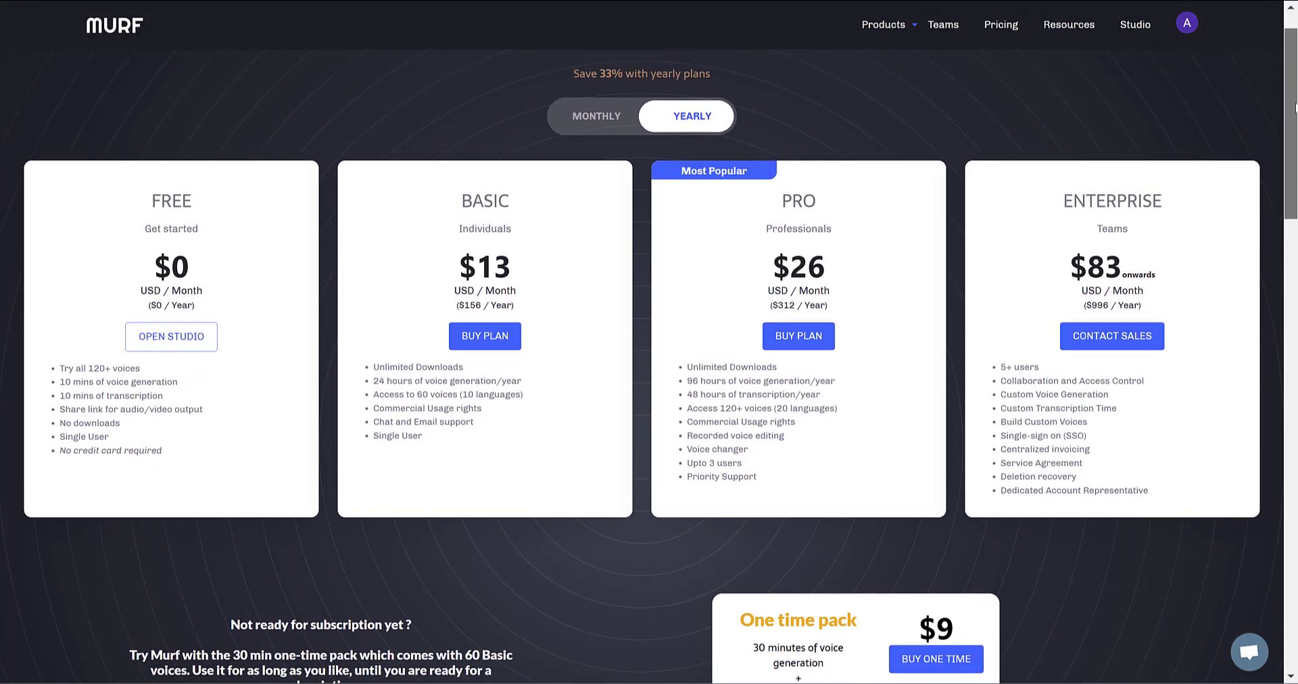
{"action": "scroll", "coordinate": [1295, 96], "scroll_direction": "up", "scroll_amount": 1}
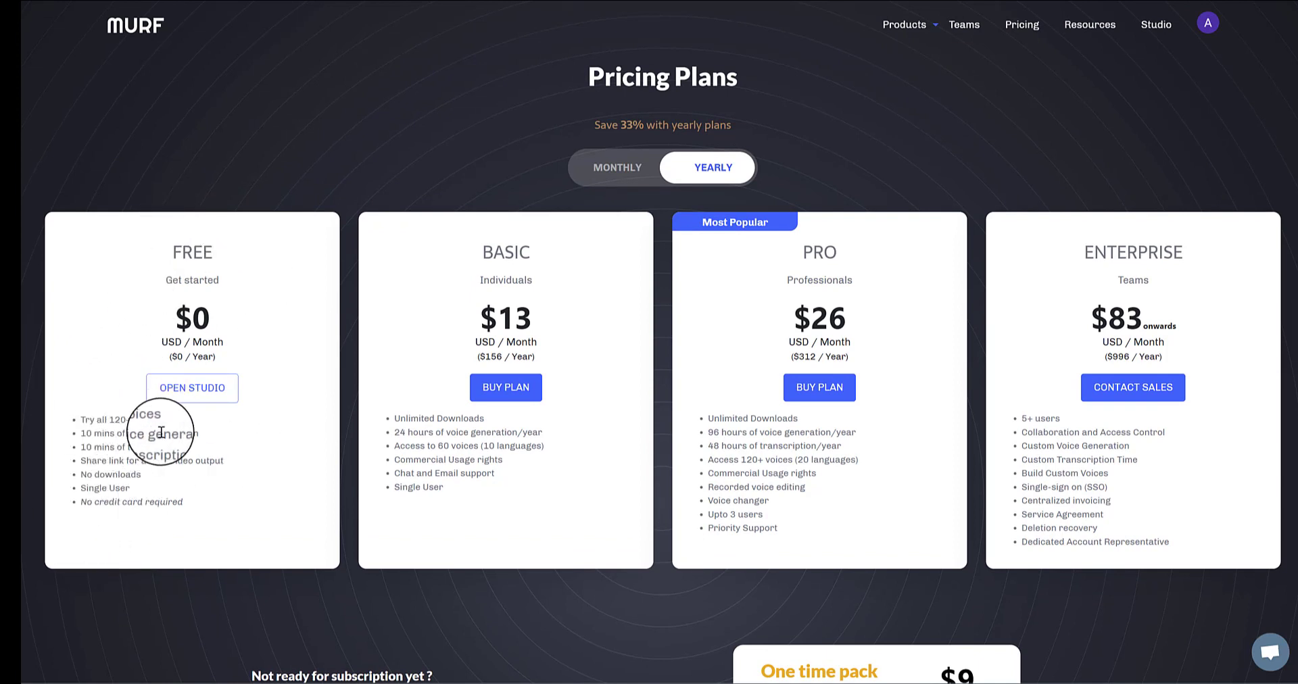
{"action": "left_click_drag", "start_coordinate": [90, 433], "coordinate": [199, 437]}
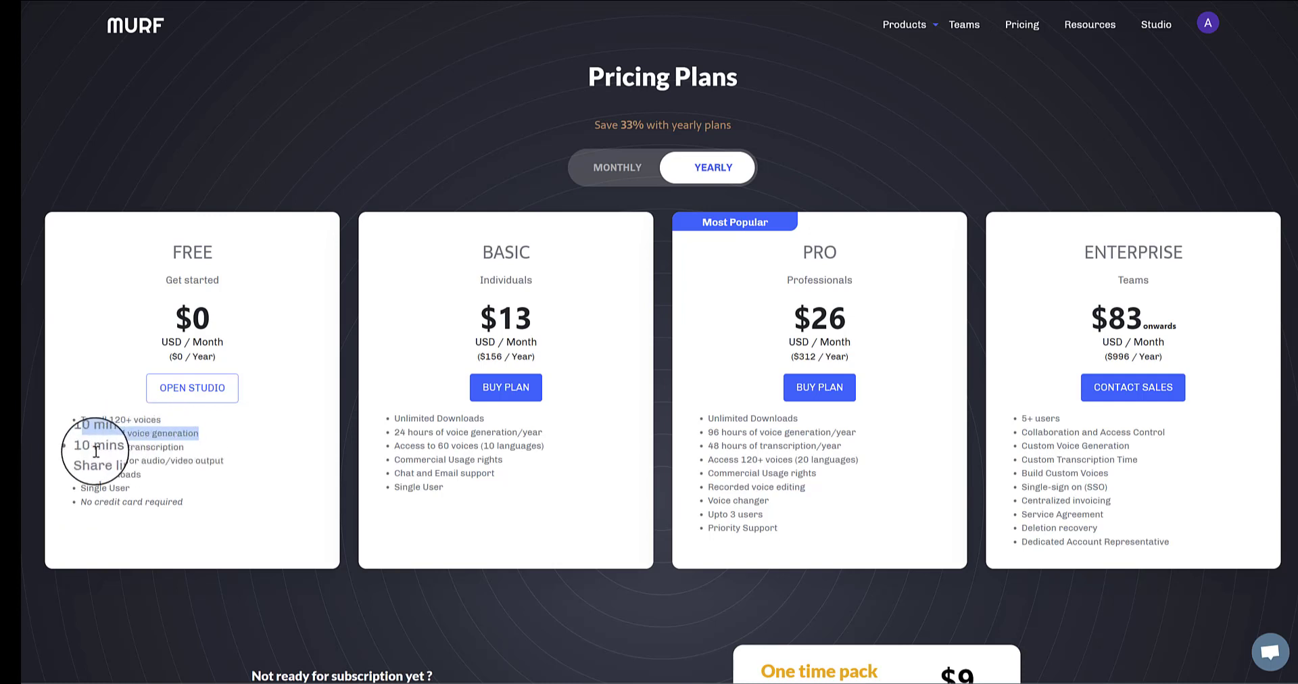
{"action": "left_click_drag", "start_coordinate": [85, 448], "coordinate": [177, 462]}
{"action": "double_click", "coordinate": [129, 435]}
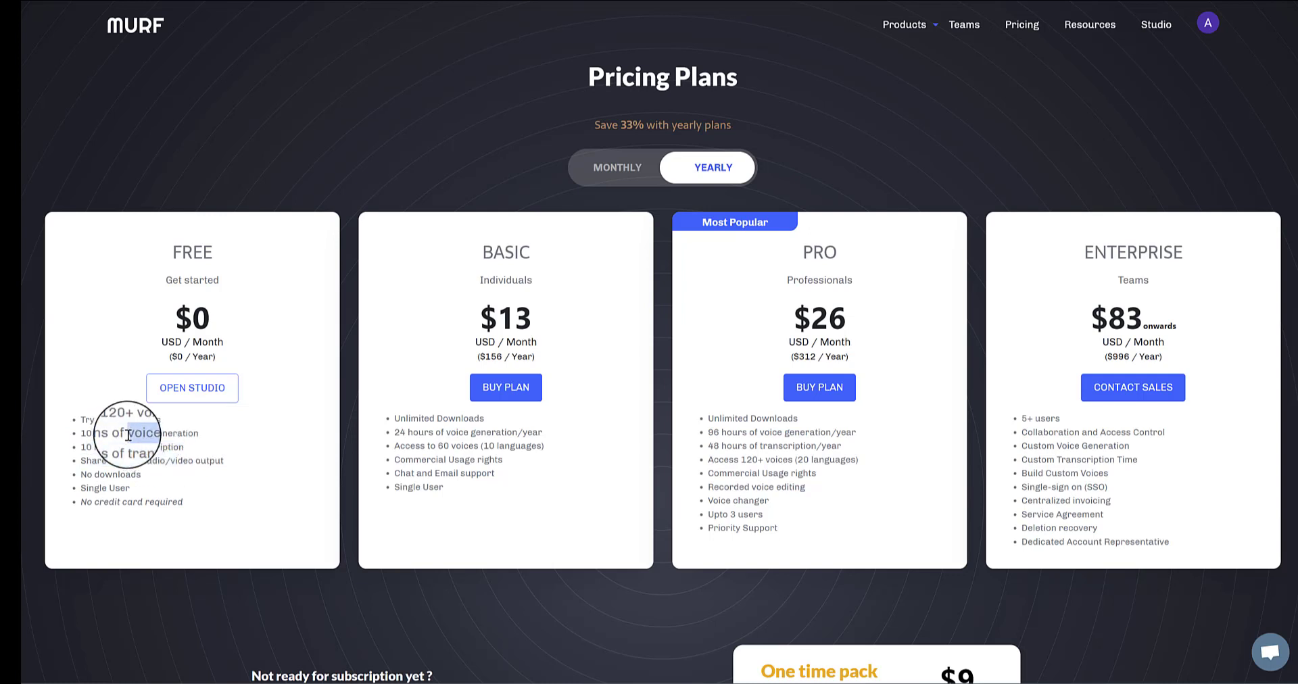
{"action": "left_click", "coordinate": [110, 436]}
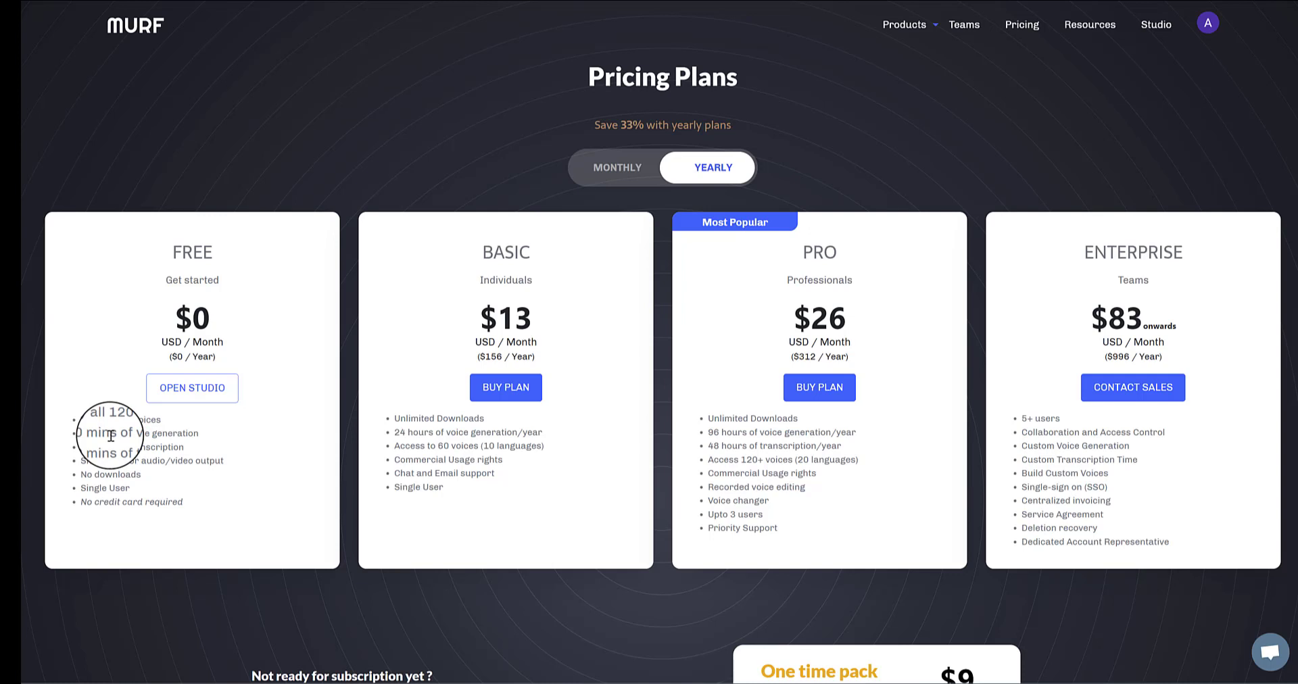
{"action": "triple_click", "coordinate": [110, 436]}
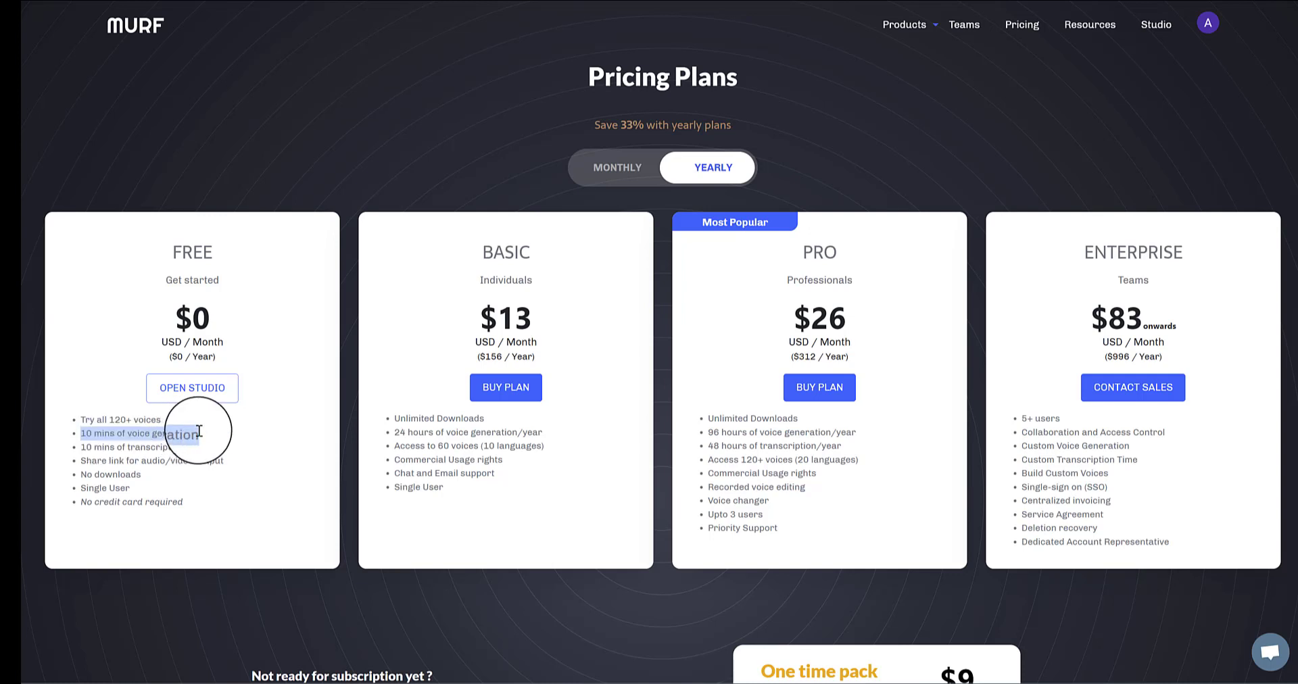
{"action": "left_click", "coordinate": [82, 434]}
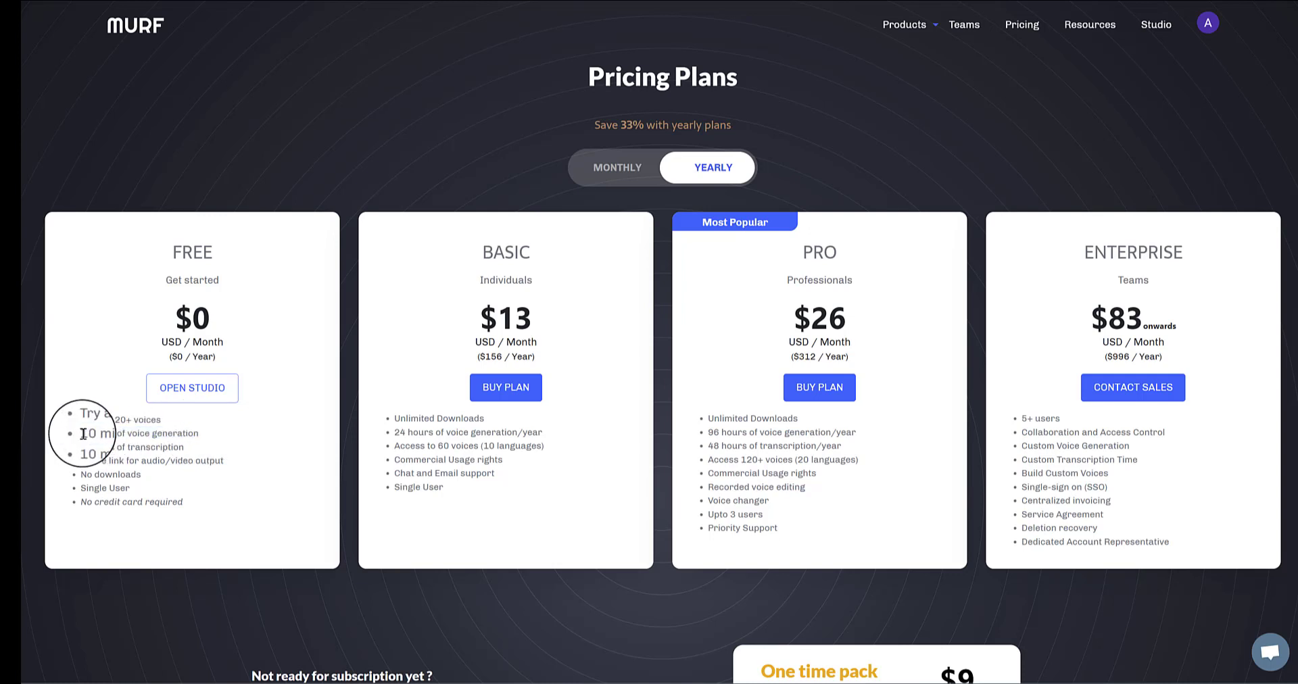
{"action": "left_click_drag", "start_coordinate": [82, 434], "coordinate": [199, 434]}
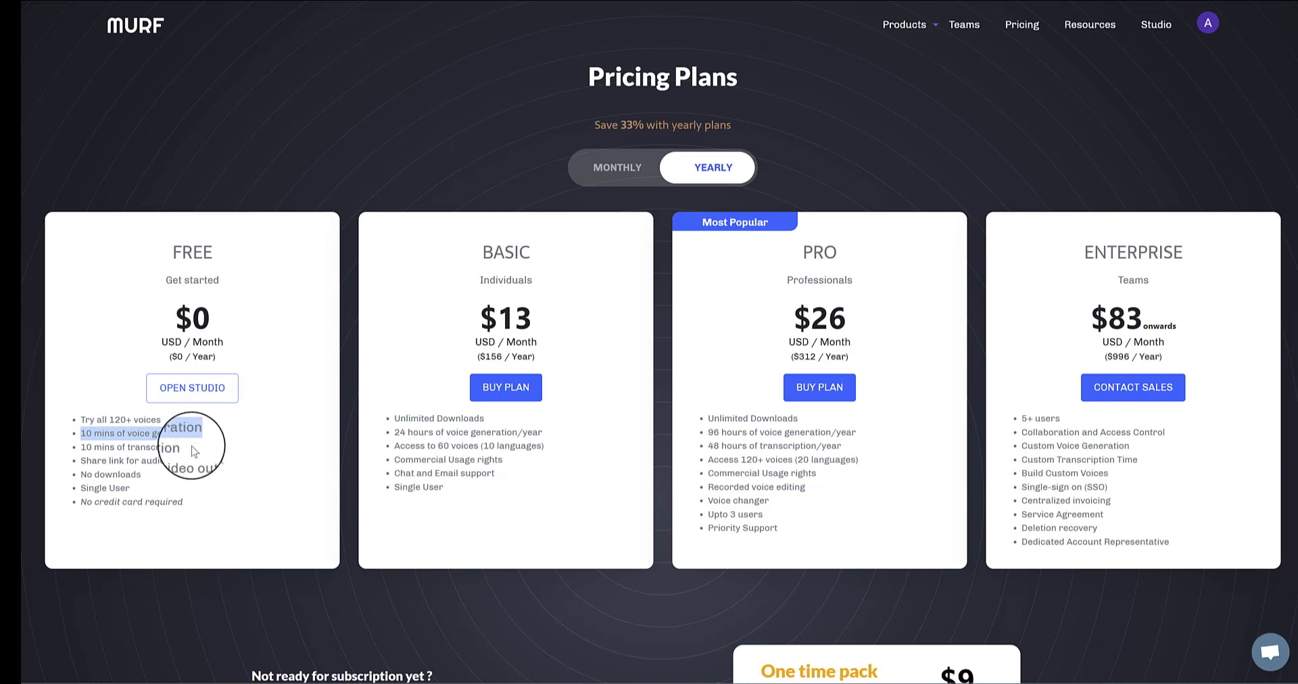
{"action": "left_click_drag", "start_coordinate": [141, 474], "coordinate": [79, 478]}
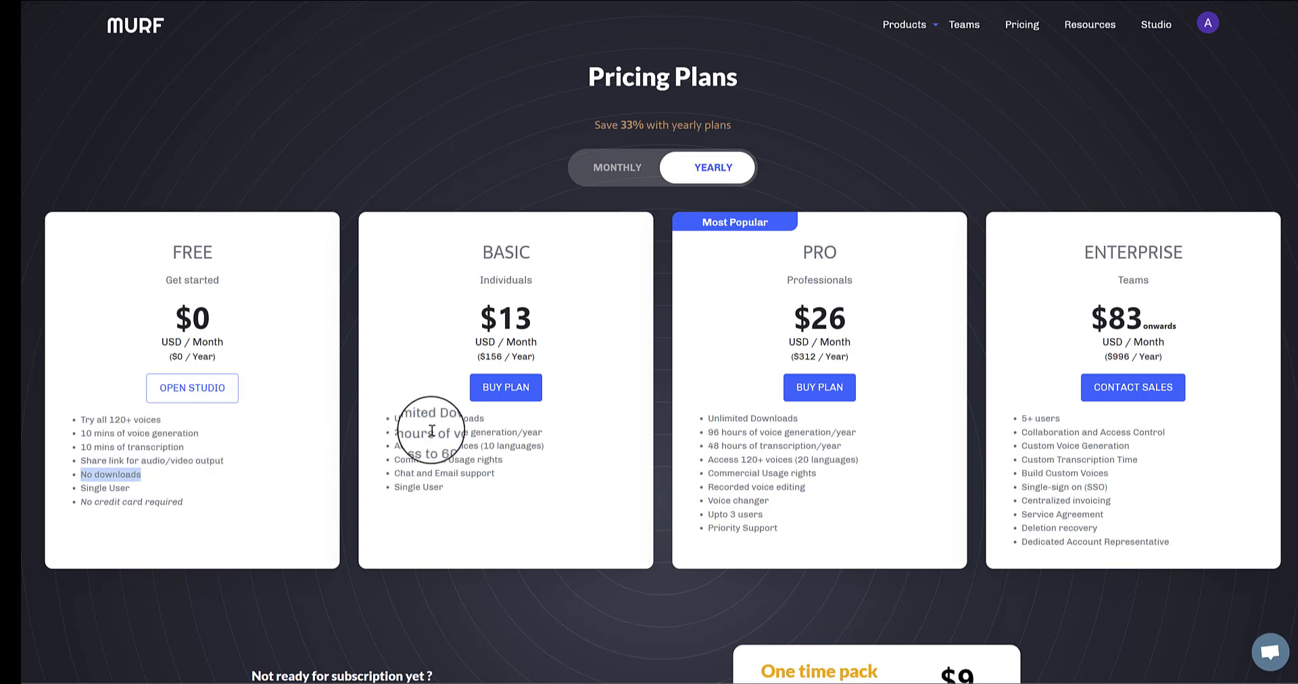
{"action": "left_click", "coordinate": [420, 306]}
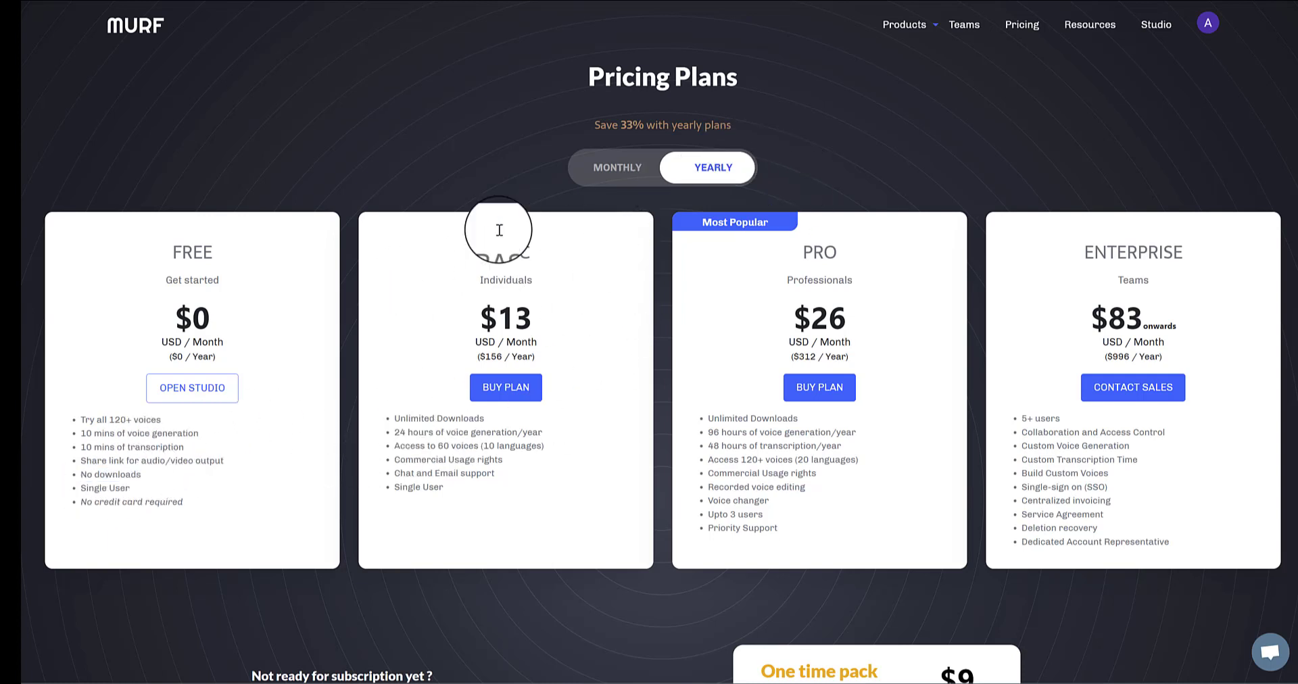
{"action": "left_click", "coordinate": [610, 177]}
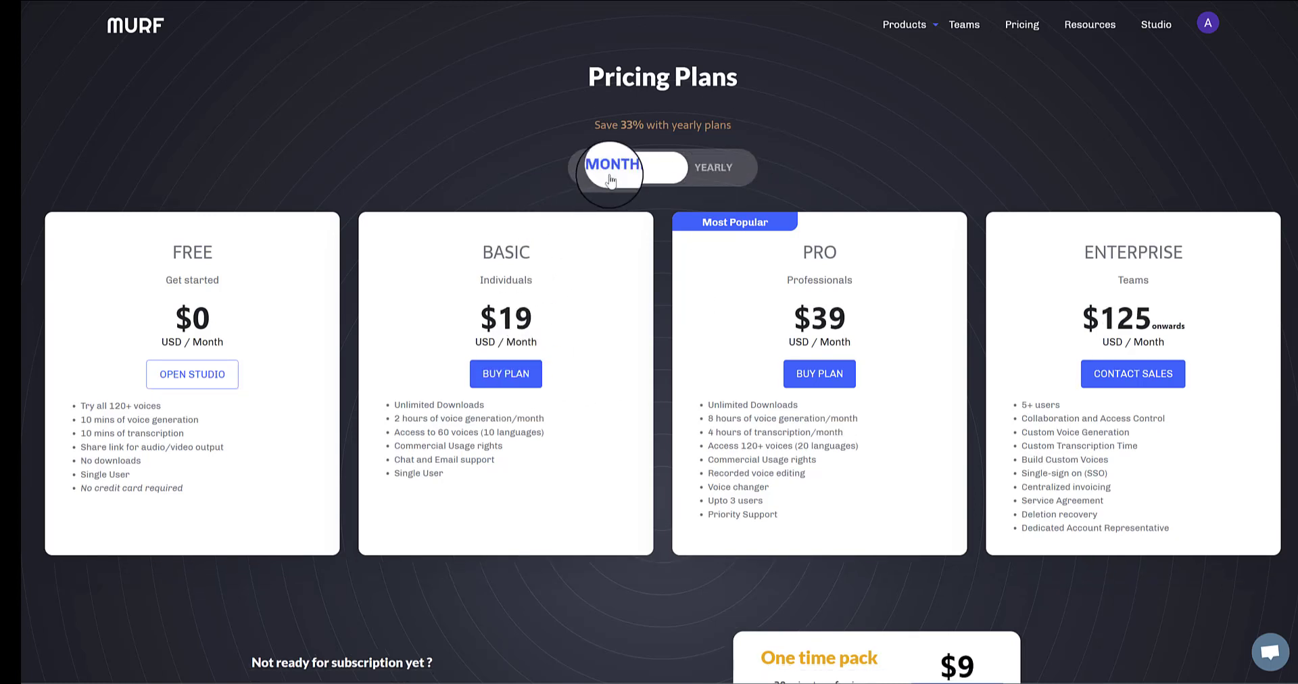
{"action": "left_click", "coordinate": [716, 167]}
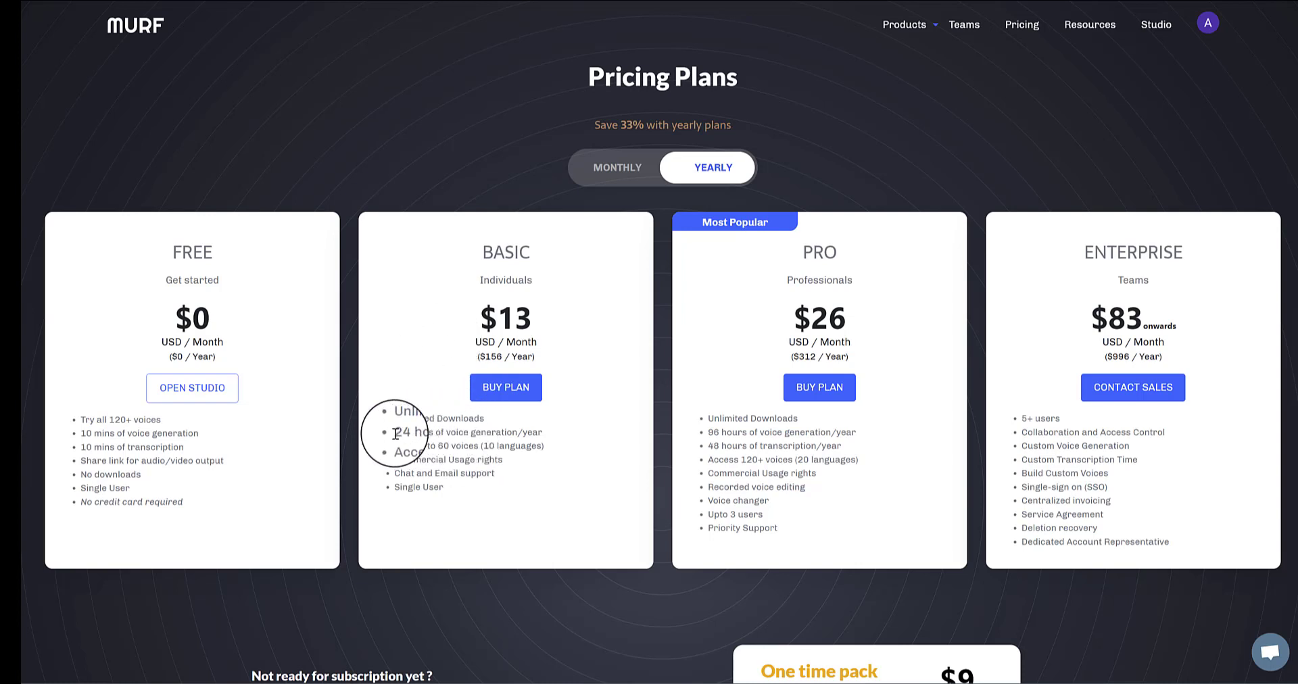
{"action": "left_click_drag", "start_coordinate": [396, 433], "coordinate": [547, 435]}
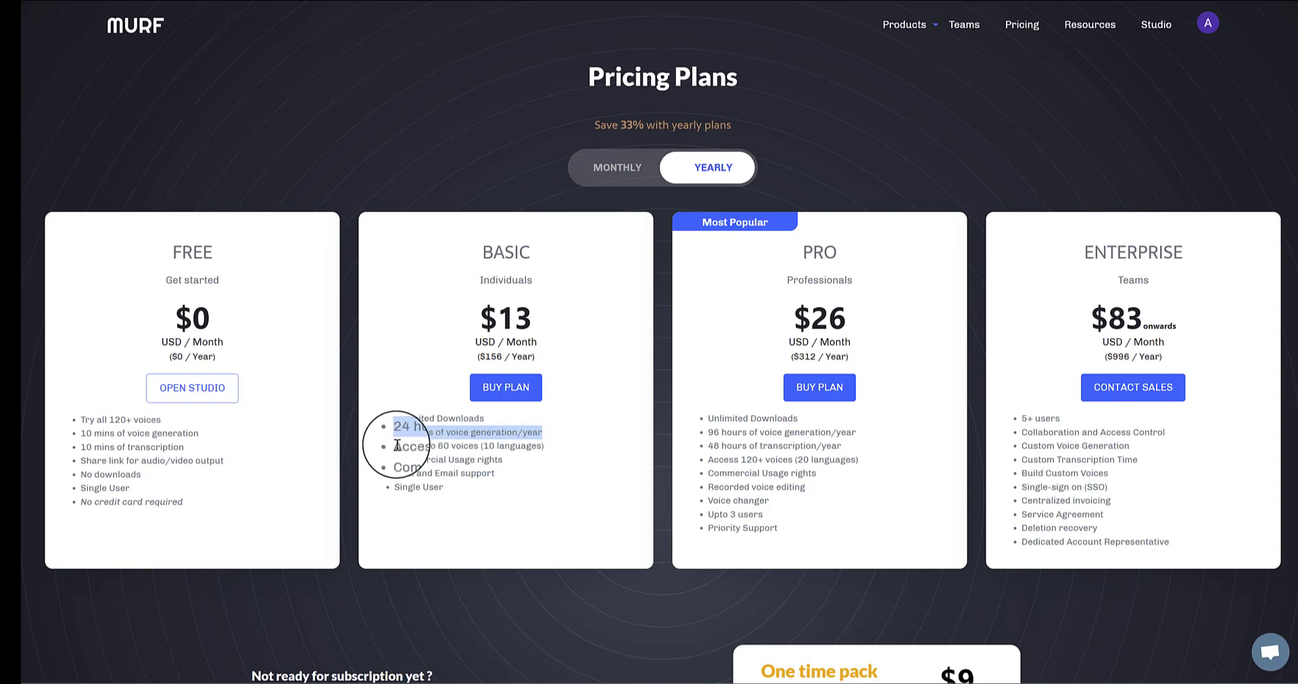
{"action": "mouse_move", "coordinate": [397, 446]}
{"action": "left_mouse_down"}
{"action": "mouse_move", "coordinate": [552, 449]}
{"action": "mouse_move", "coordinate": [396, 464]}
{"action": "left_mouse_up"}
{"action": "left_click", "coordinate": [504, 463]}
{"action": "triple_click", "coordinate": [504, 464]}
{"action": "left_click", "coordinate": [487, 474]}
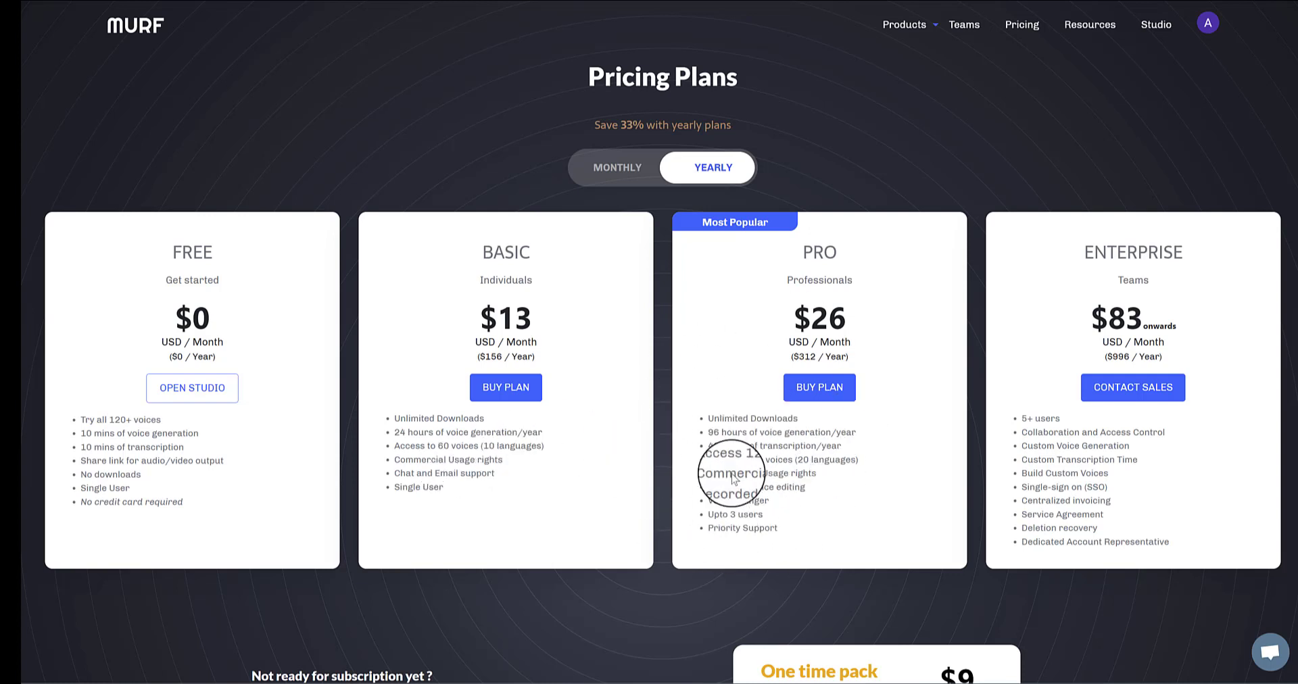
{"action": "left_click_drag", "start_coordinate": [707, 432], "coordinate": [748, 449]}
{"action": "triple_click", "coordinate": [790, 446]}
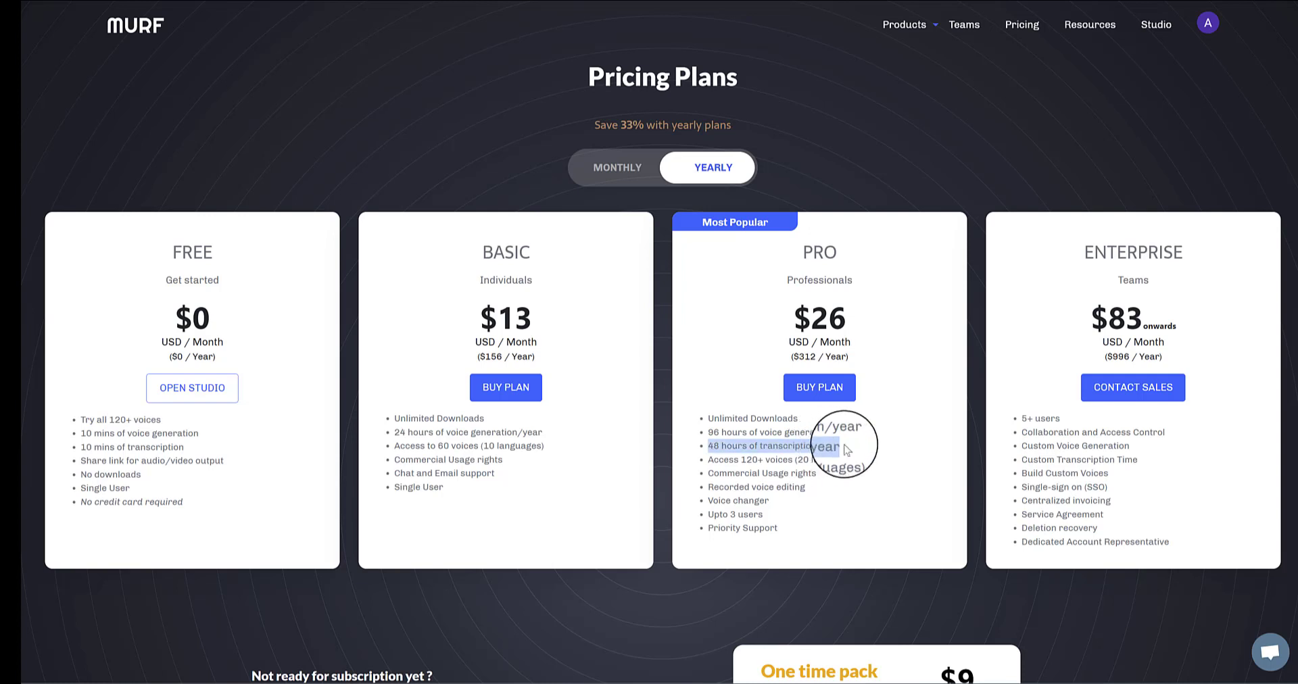
{"action": "left_click_drag", "start_coordinate": [845, 449], "coordinate": [710, 451]}
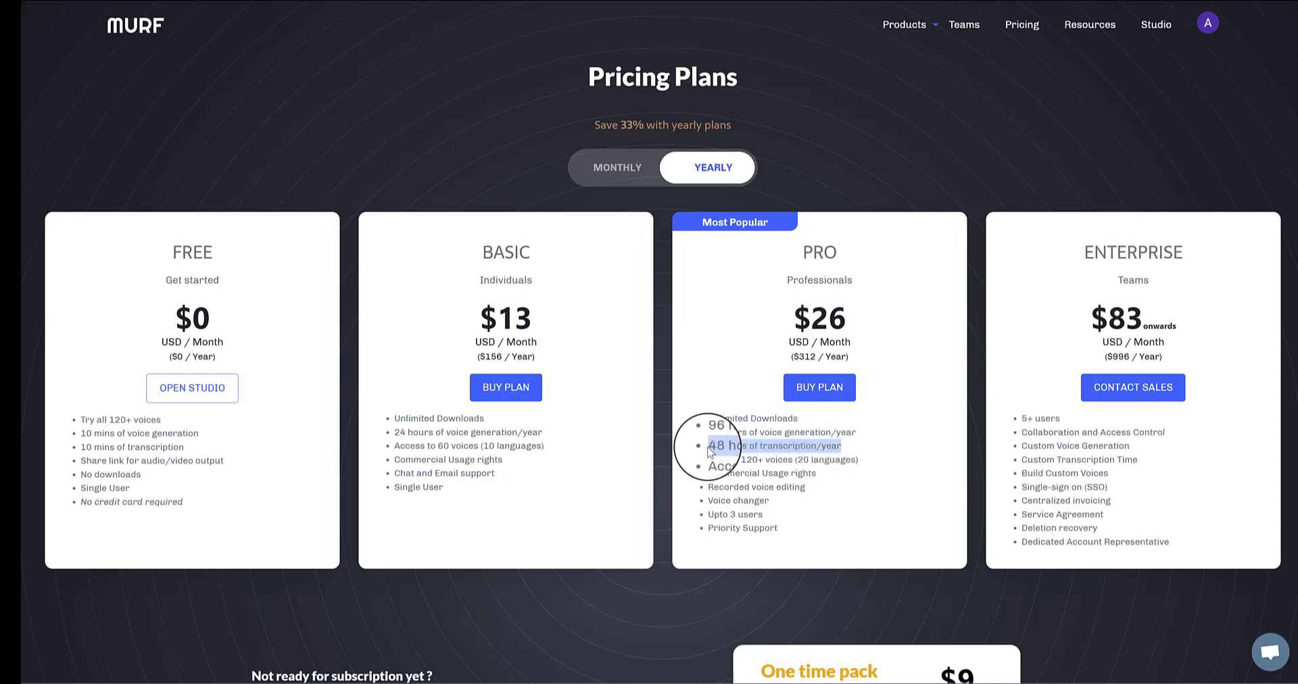
{"action": "left_click", "coordinate": [793, 481]}
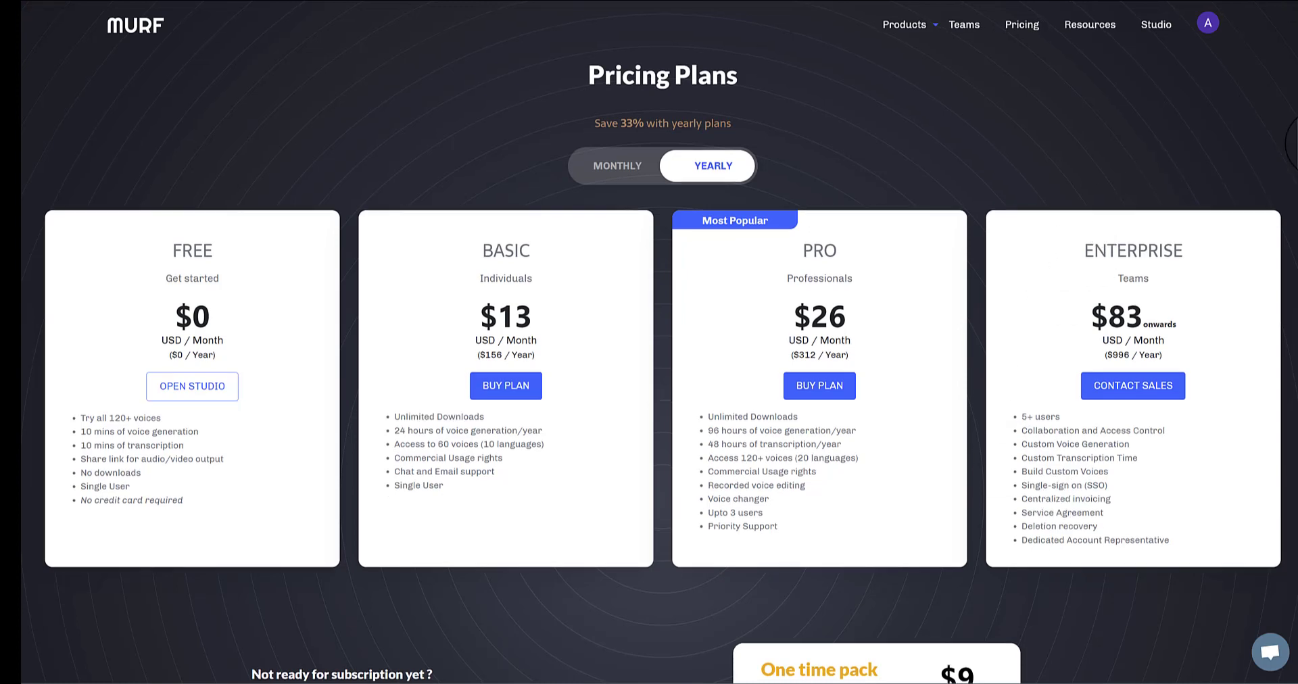
Step: Review the plan comparison table, then switch to Studio's project list showing My Awesome Project and Demo Project
{"action": "scroll", "coordinate": [1293, 196], "scroll_direction": "down", "scroll_amount": 2}
{"action": "scroll", "coordinate": [1293, 196], "scroll_direction": "down", "scroll_amount": 4}
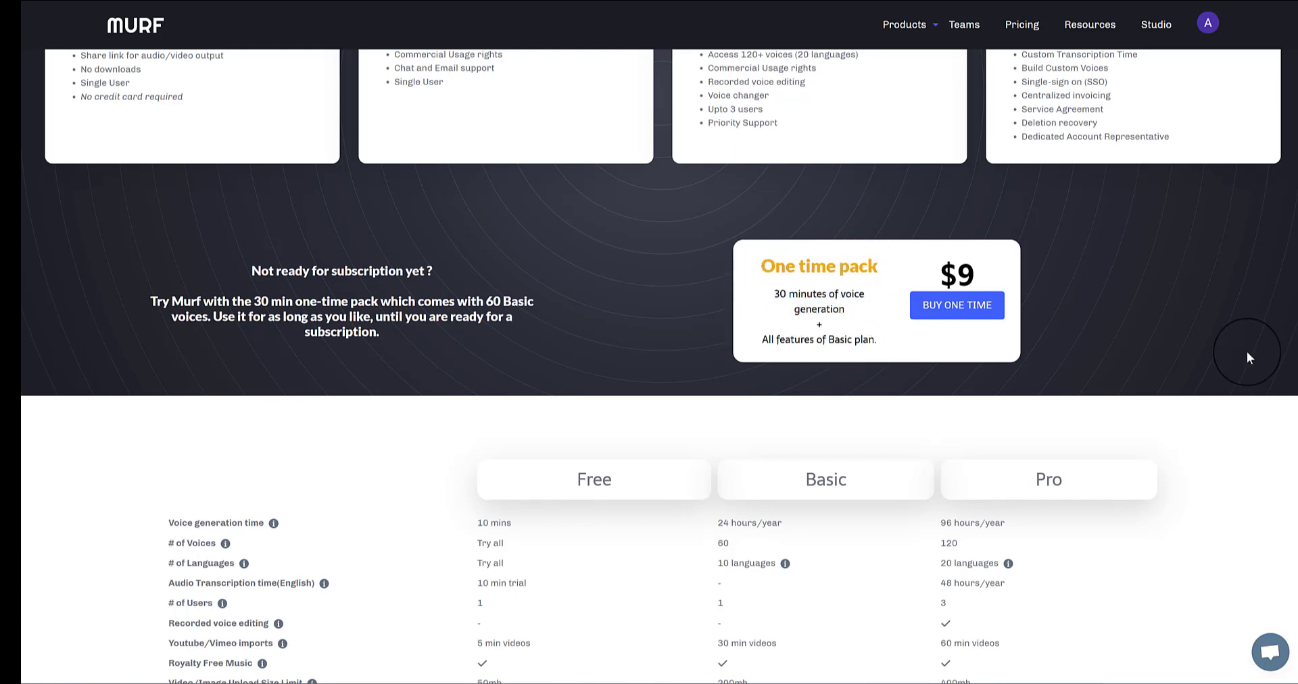
{"action": "scroll", "coordinate": [660, 365], "scroll_direction": "up", "scroll_amount": 2}
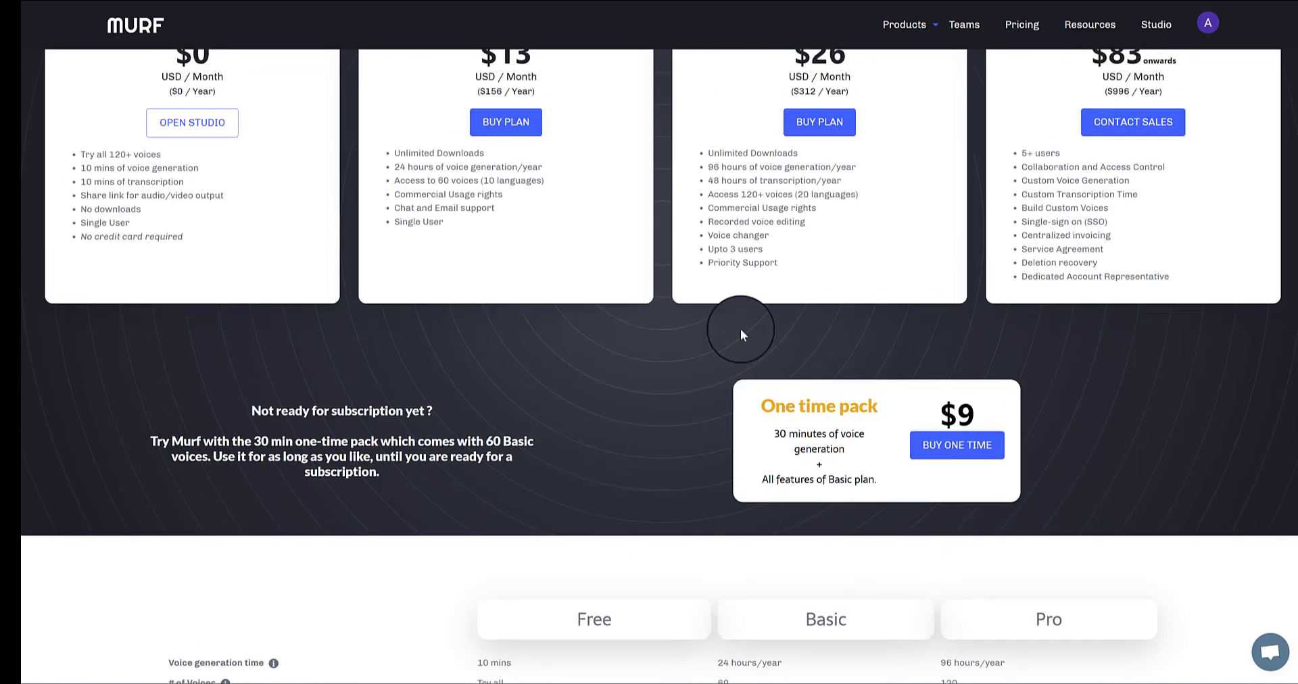
{"action": "scroll", "coordinate": [849, 315], "scroll_direction": "down", "scroll_amount": 4}
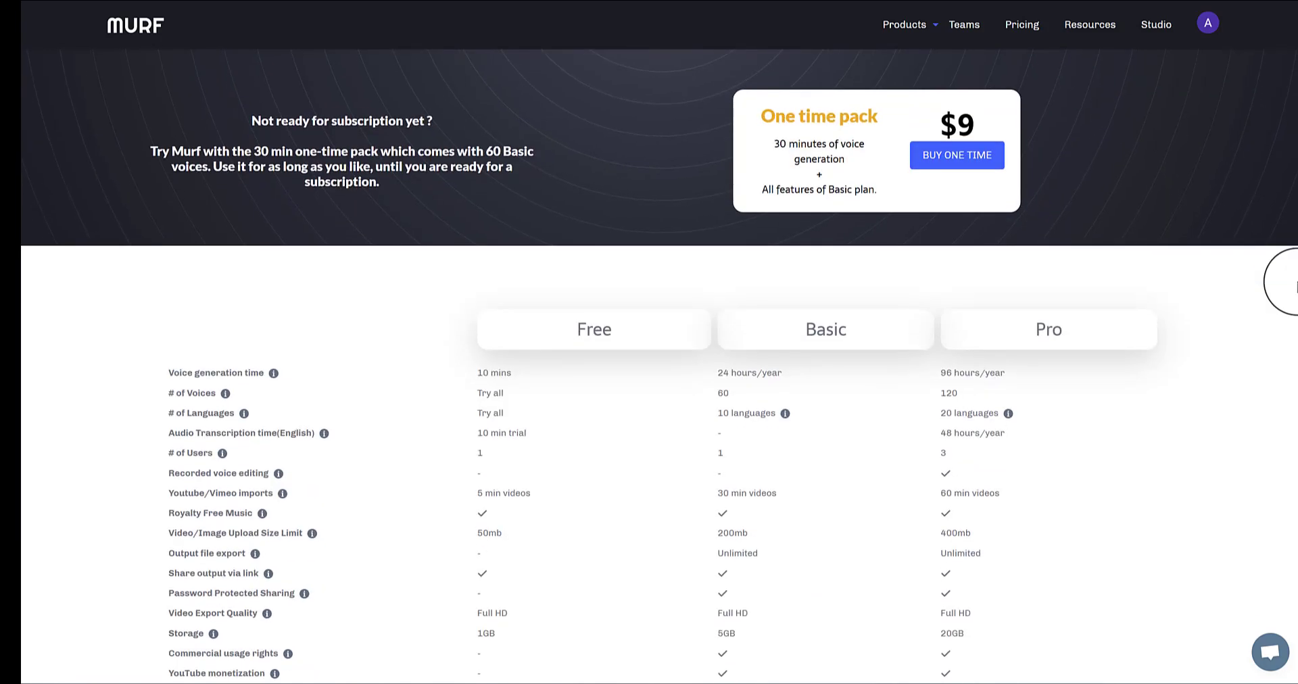
{"action": "left_click_drag", "start_coordinate": [1296, 281], "coordinate": [1293, 40]}
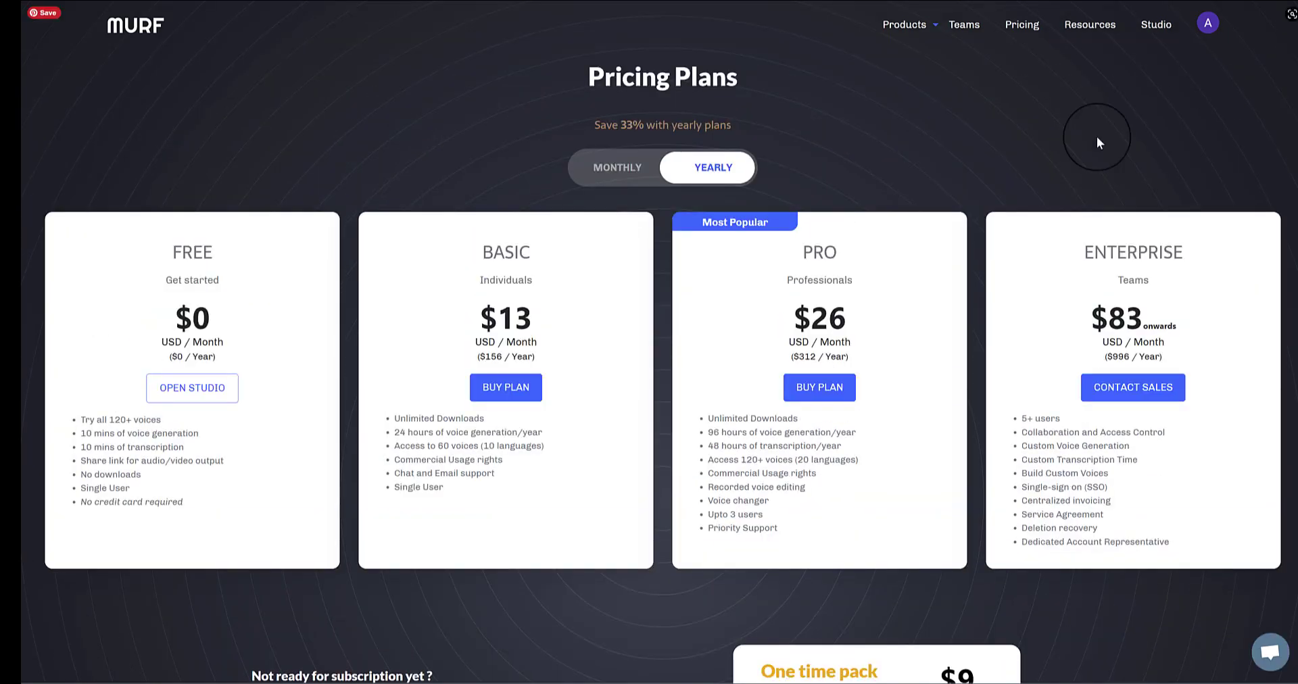
{"action": "left_click", "coordinate": [1148, 21]}
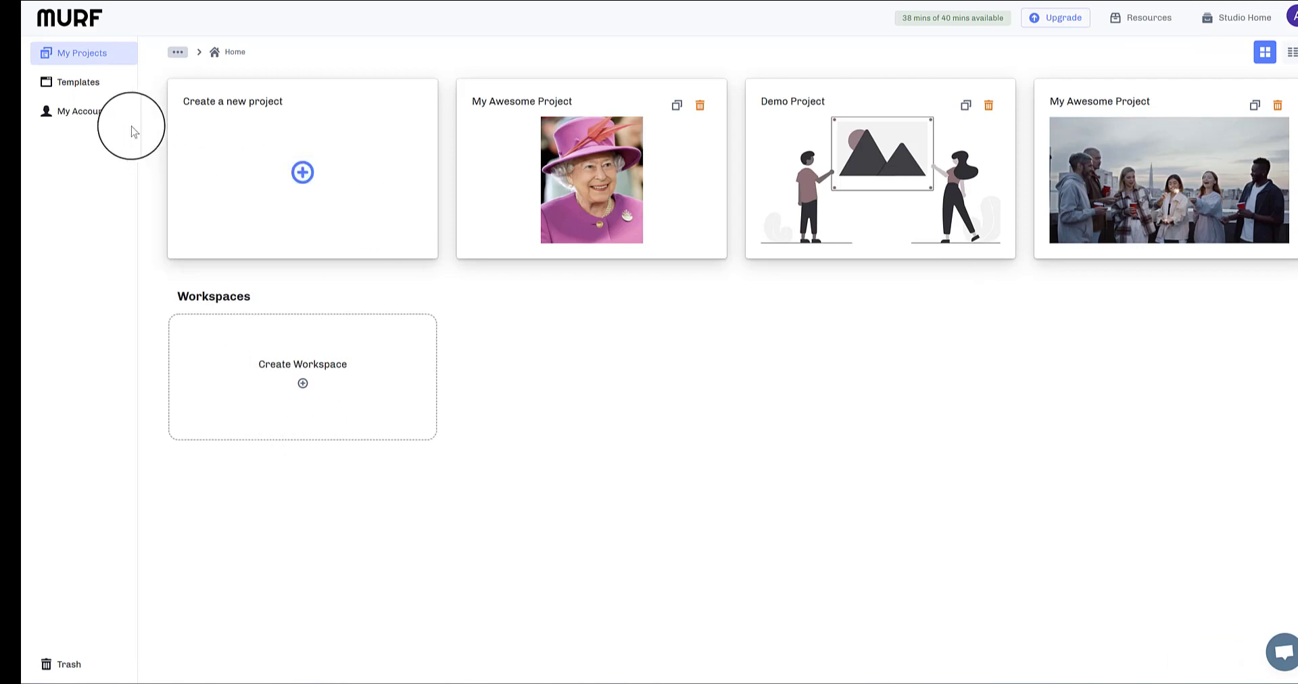
Step: Look over the project templates, then create a new project from My Projects
{"action": "left_click", "coordinate": [89, 83]}
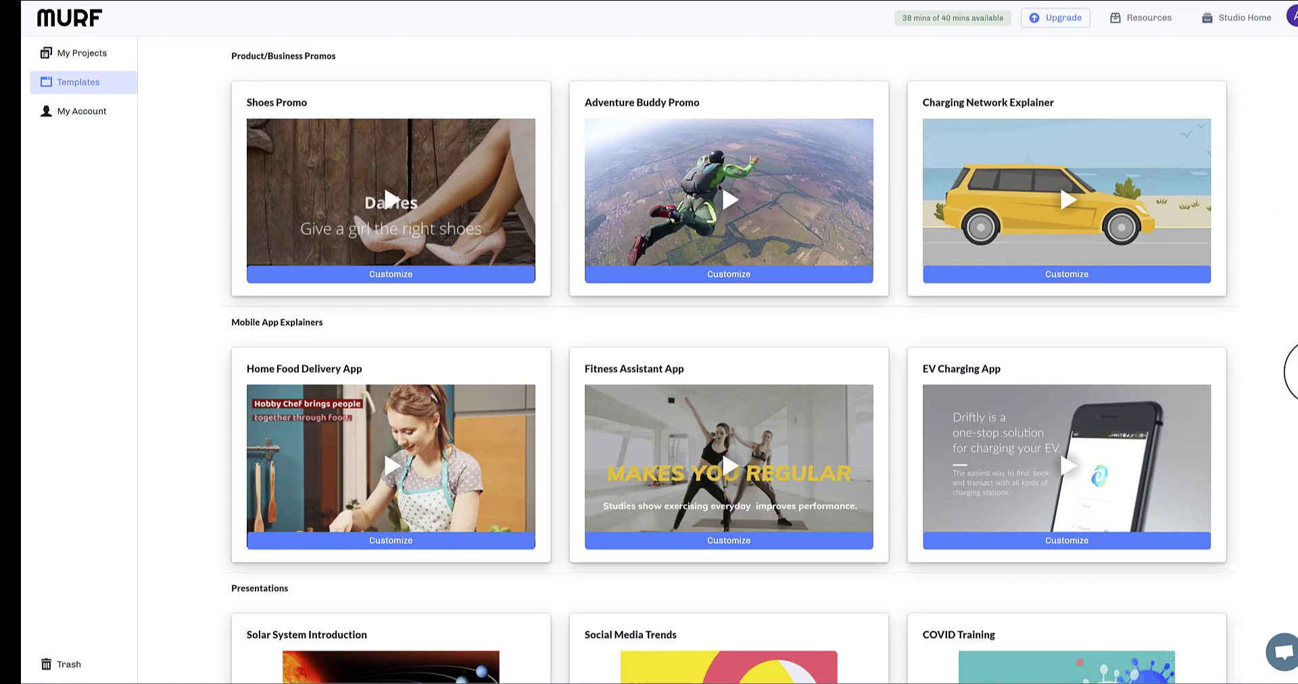
{"action": "scroll", "coordinate": [1268, 480], "scroll_direction": "down", "scroll_amount": 3}
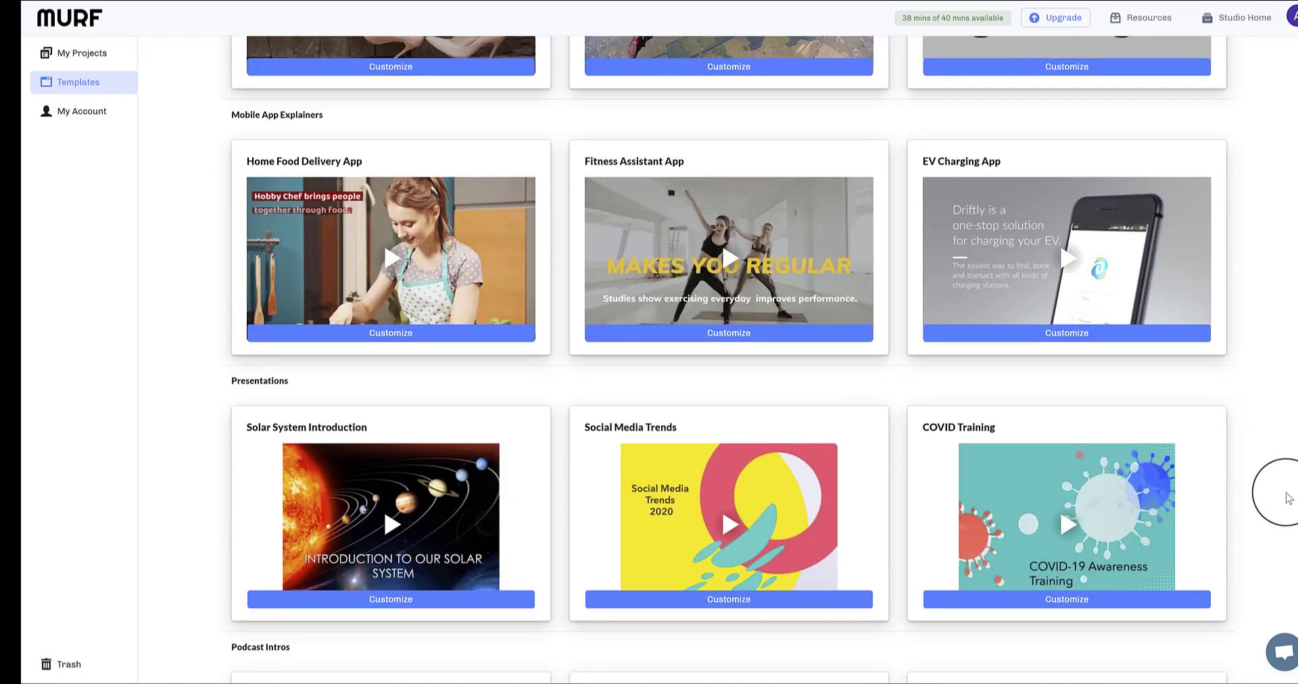
{"action": "scroll", "coordinate": [1293, 449], "scroll_direction": "up", "scroll_amount": 3}
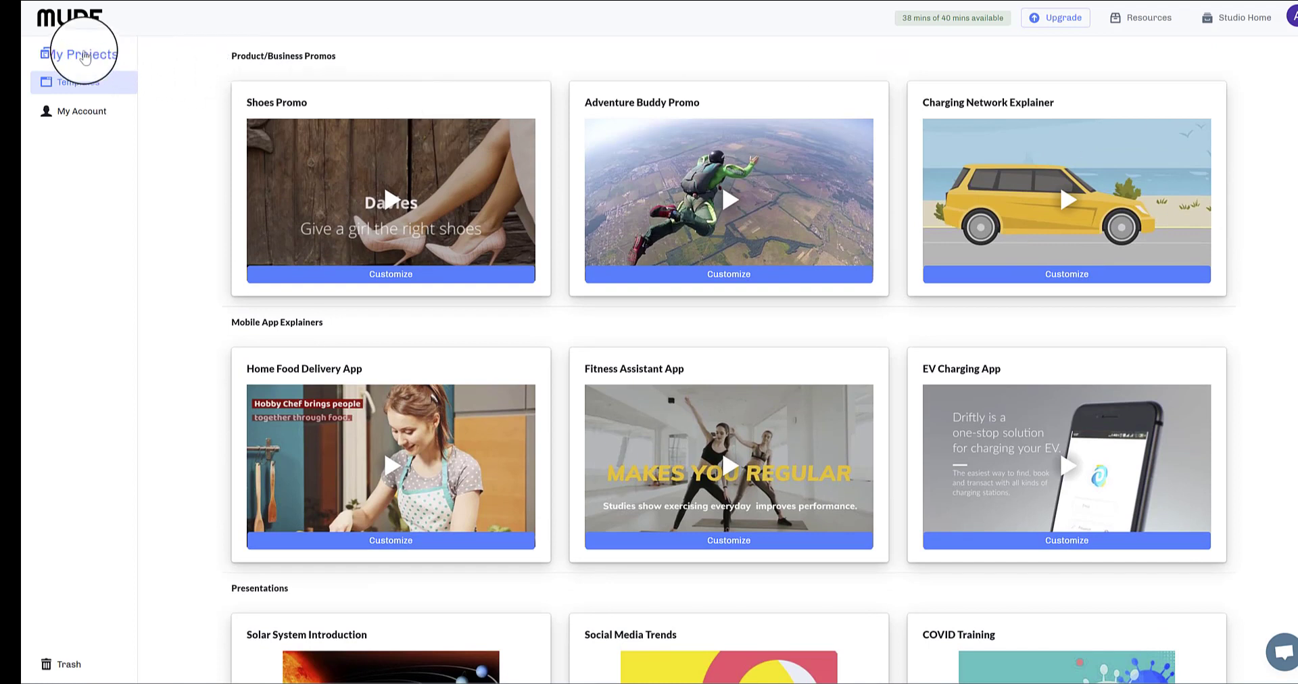
{"action": "left_click", "coordinate": [85, 55]}
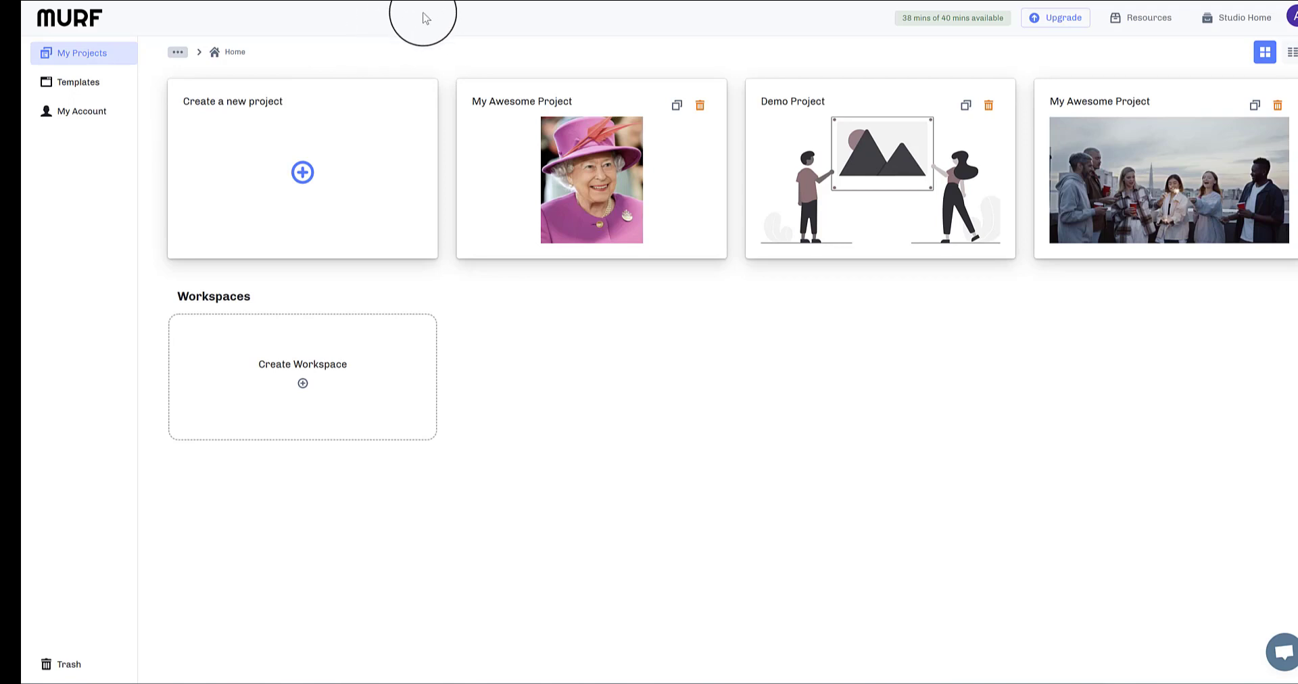
{"action": "left_click", "coordinate": [304, 174]}
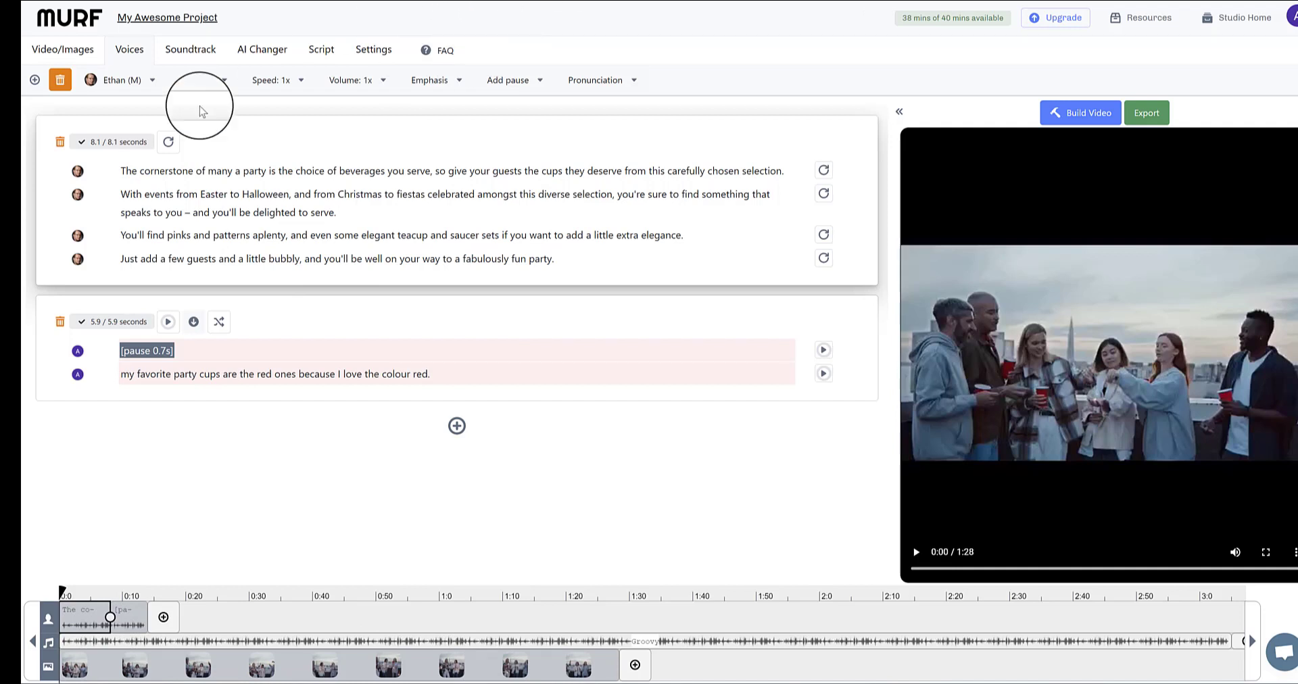
{"action": "left_click", "coordinate": [182, 173]}
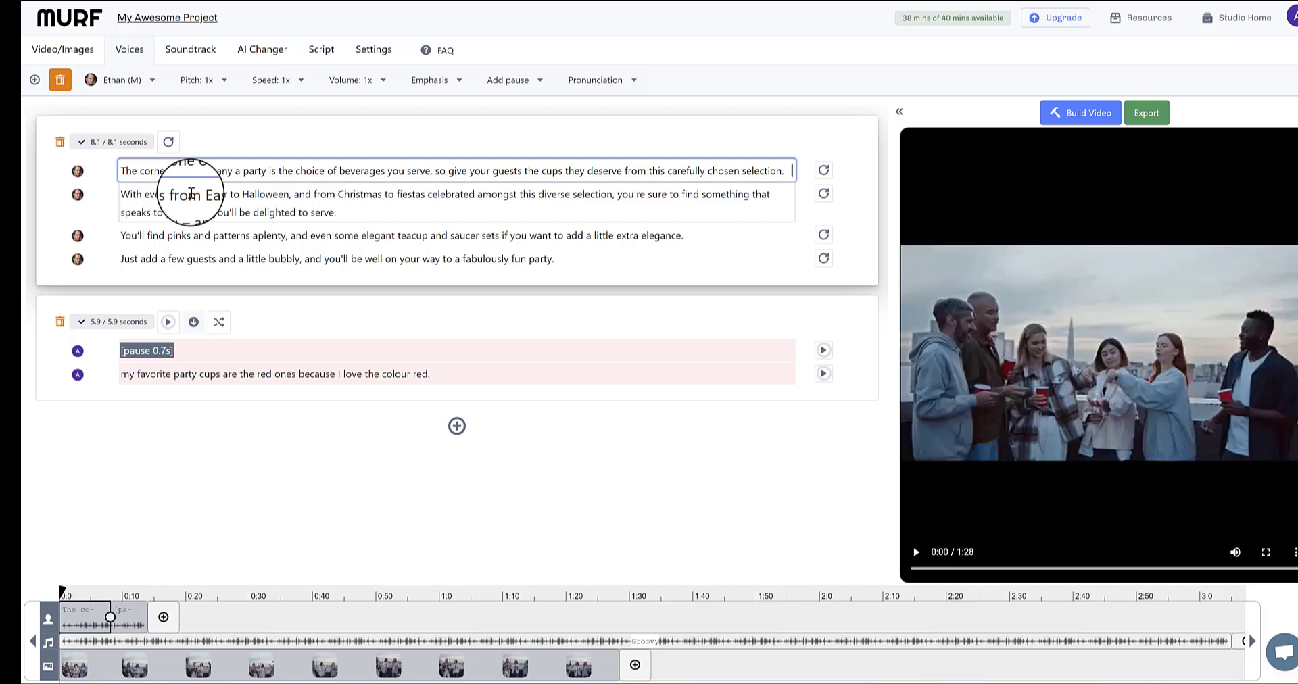
{"action": "left_click", "coordinate": [220, 234]}
{"action": "left_click", "coordinate": [269, 262]}
{"action": "left_click", "coordinate": [264, 173]}
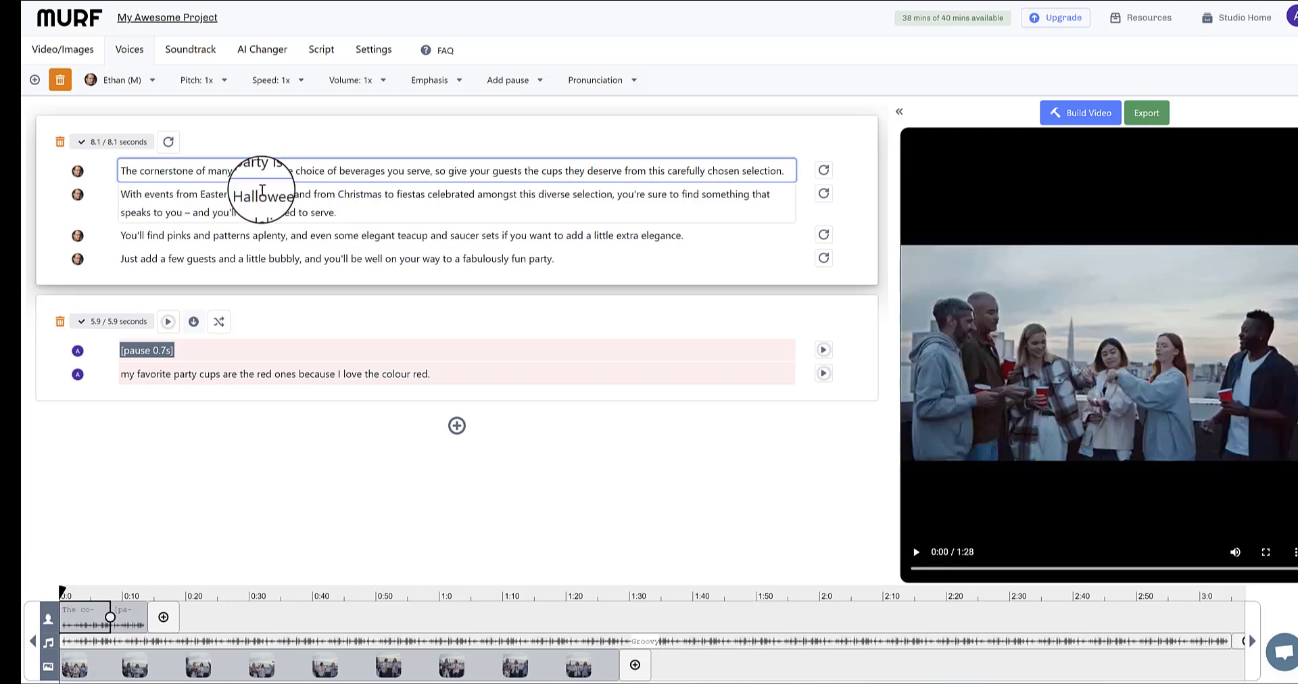
{"action": "left_click", "coordinate": [260, 194]}
{"action": "left_click", "coordinate": [269, 236]}
{"action": "left_click", "coordinate": [277, 259]}
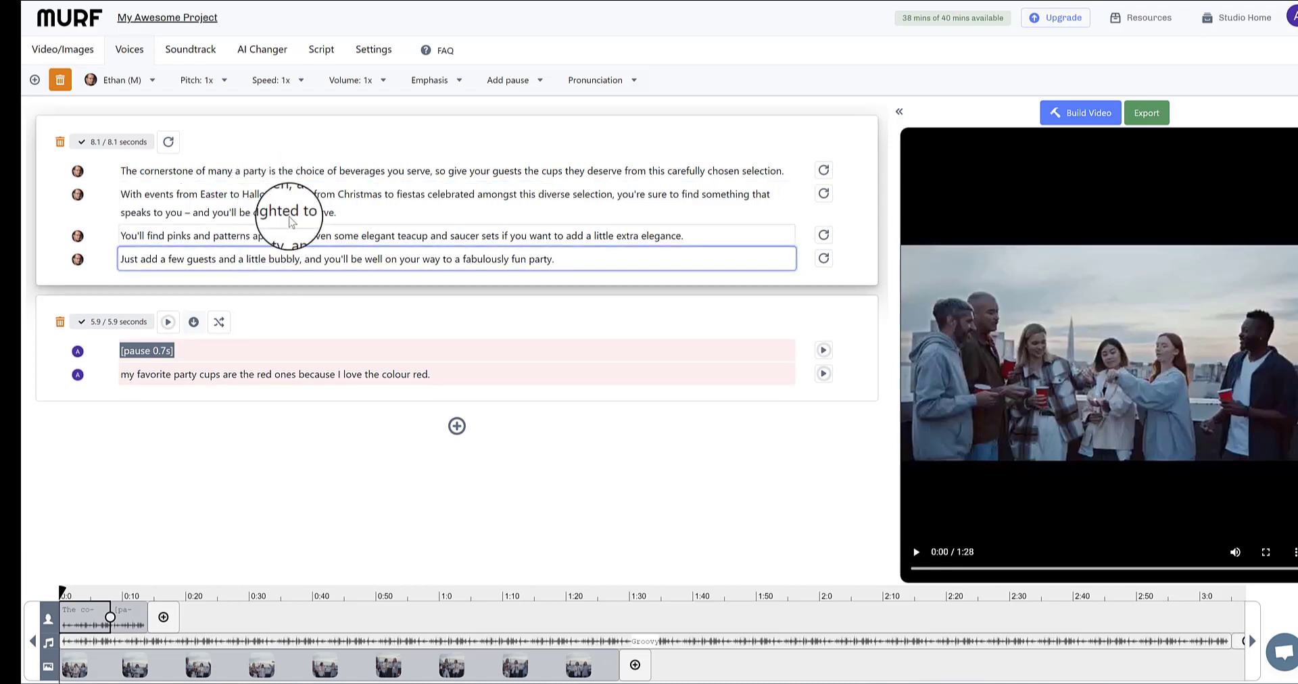
{"action": "left_click", "coordinate": [305, 171]}
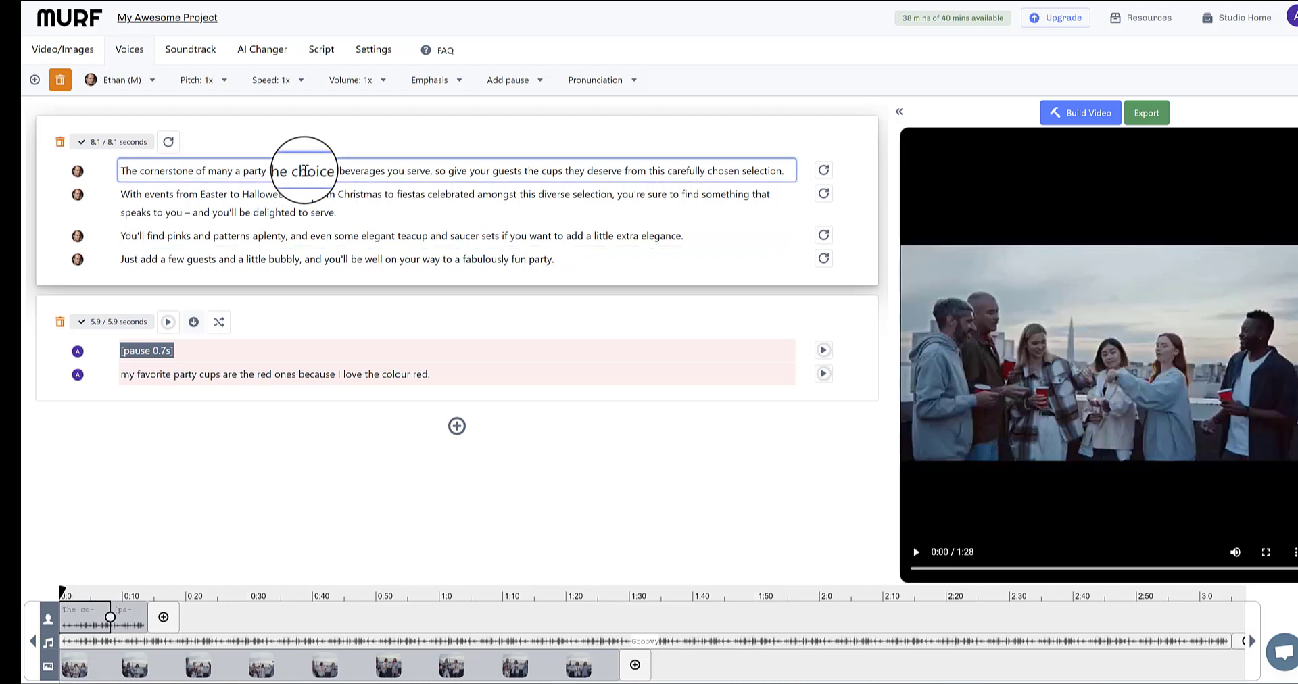
{"action": "triple_click", "coordinate": [306, 171]}
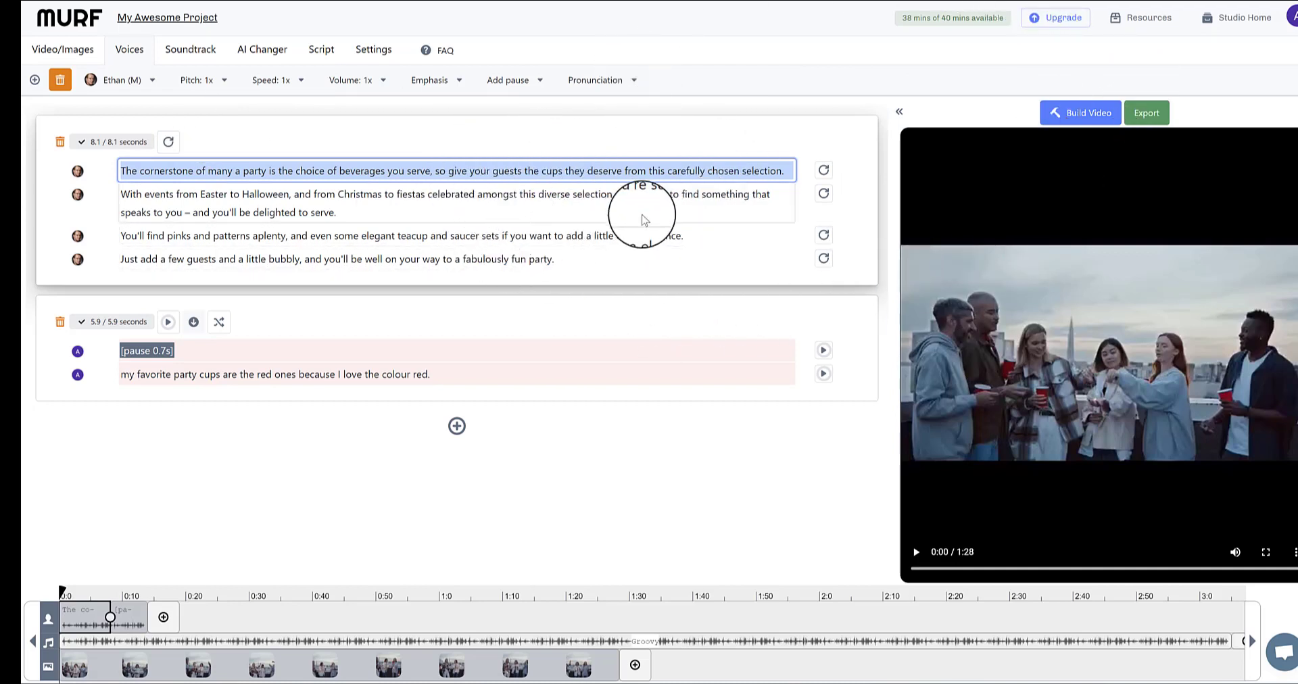
{"action": "mouse_move", "coordinate": [988, 32]}
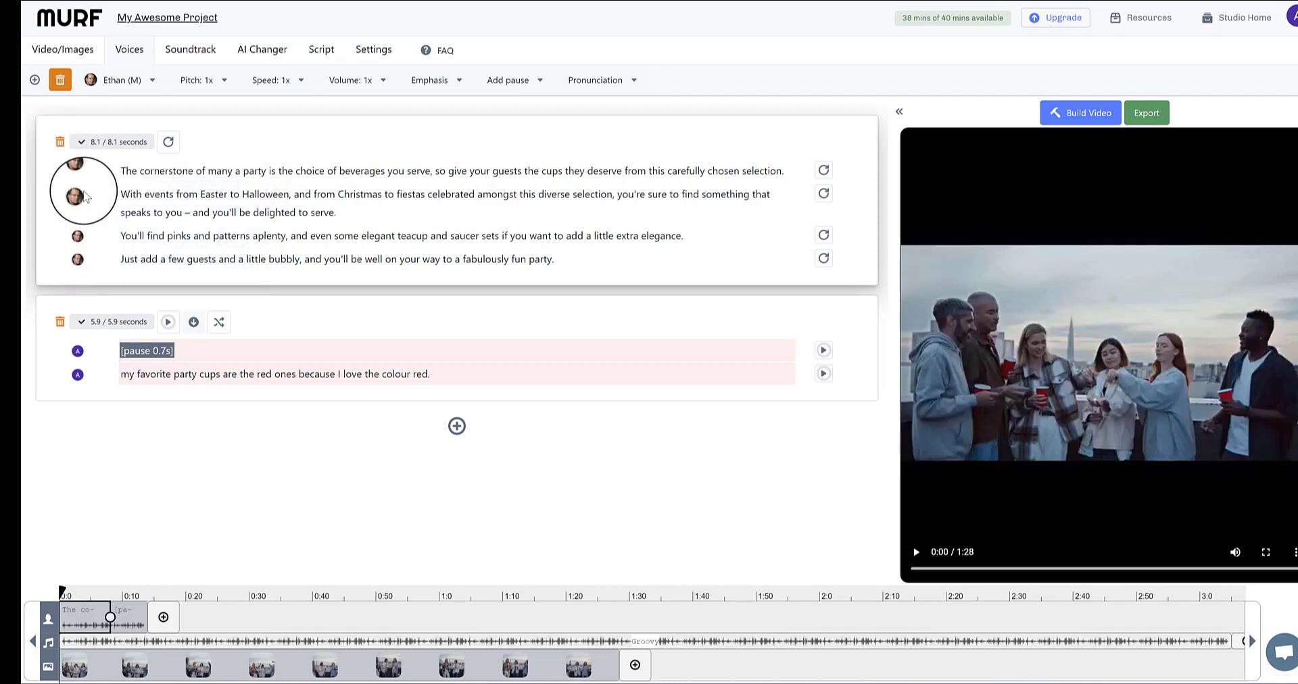
{"action": "left_click", "coordinate": [218, 169]}
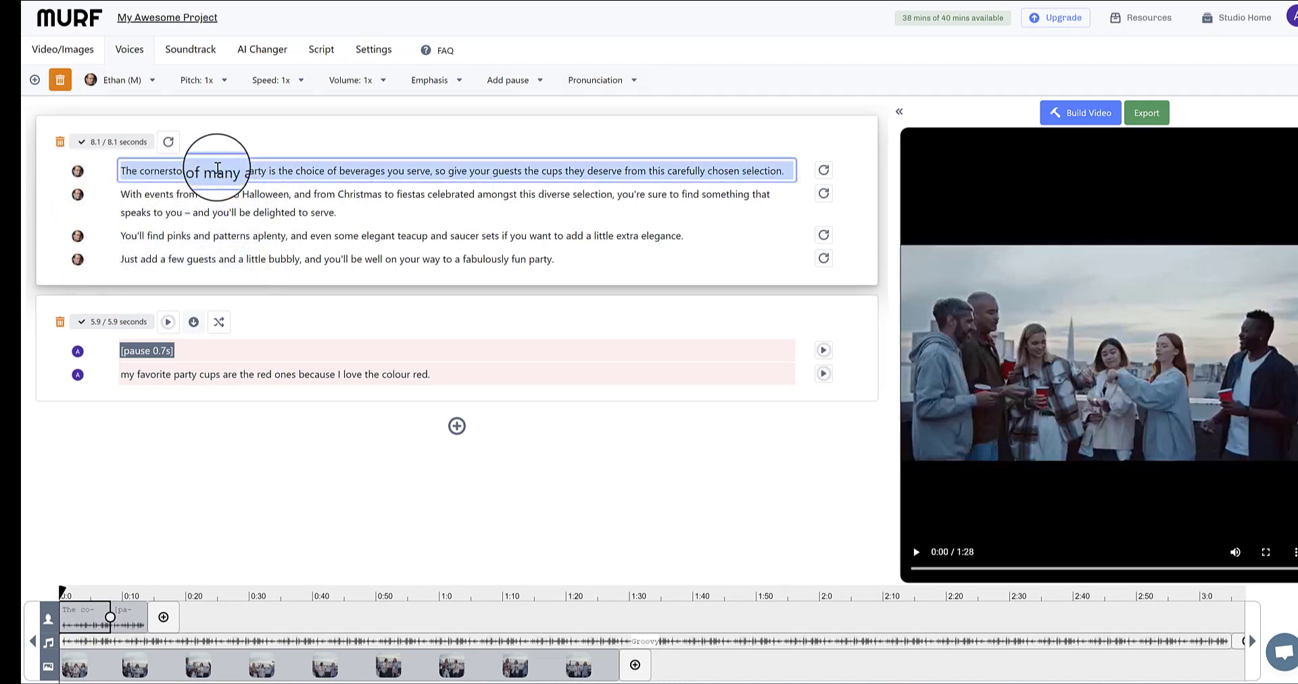
{"action": "left_click", "coordinate": [135, 81]}
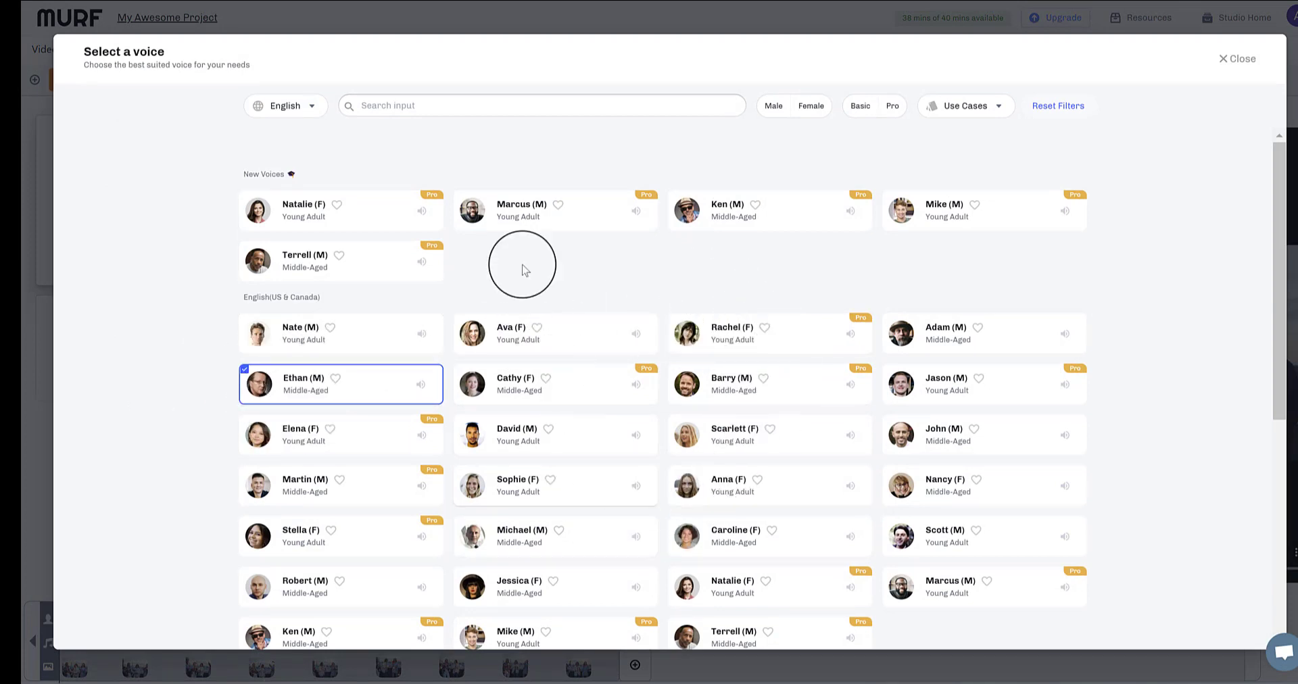
{"action": "left_click", "coordinate": [298, 112]}
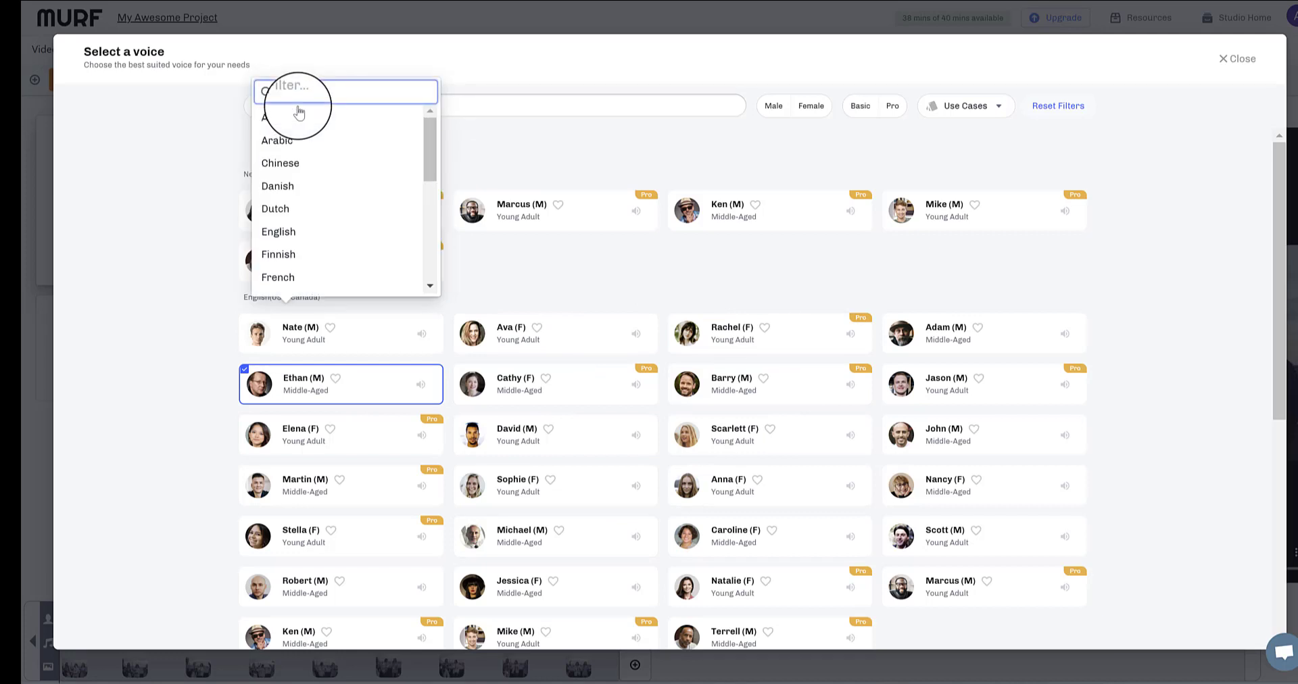
{"action": "left_click", "coordinate": [669, 86]}
{"action": "left_click", "coordinate": [656, 101]}
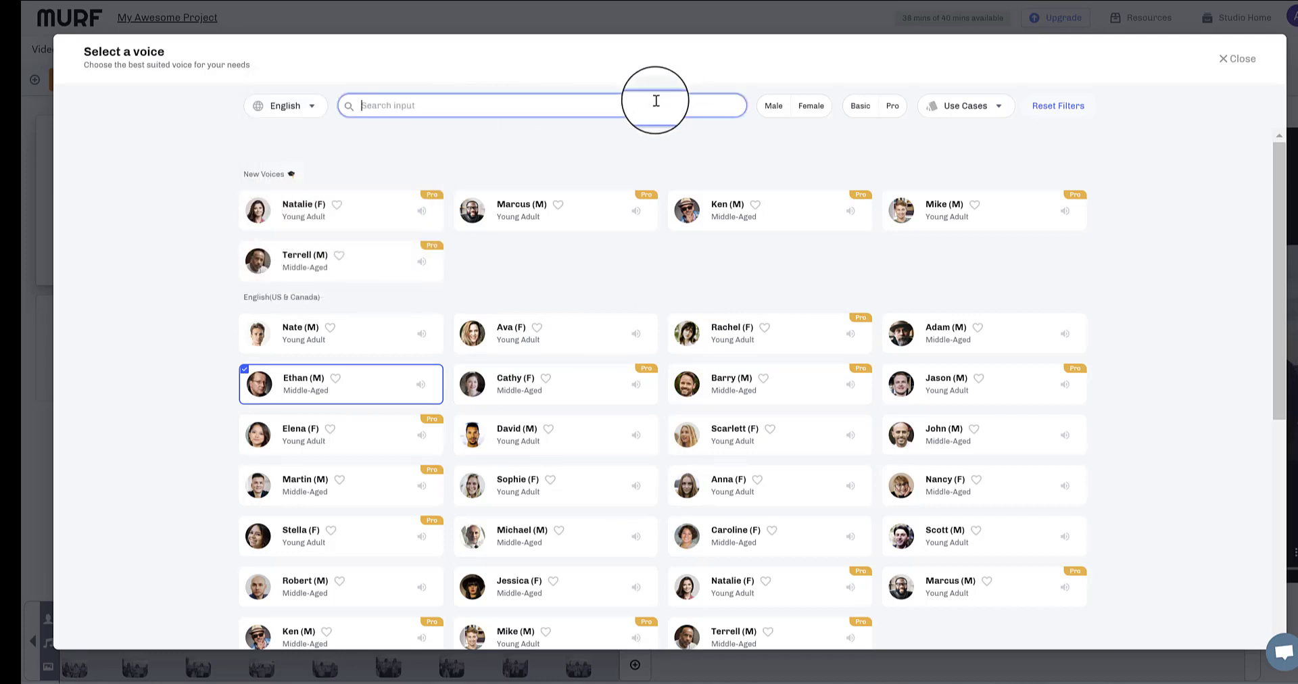
{"action": "left_click", "coordinate": [796, 115]}
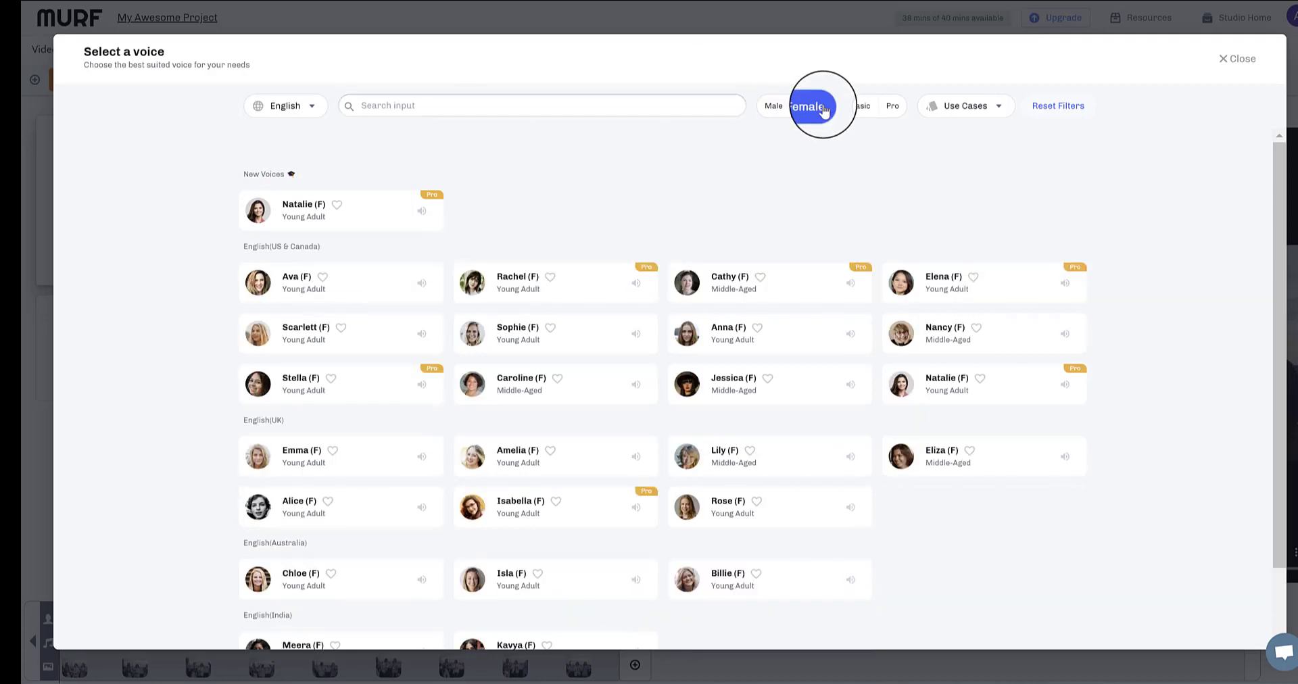
{"action": "left_click", "coordinate": [775, 111]}
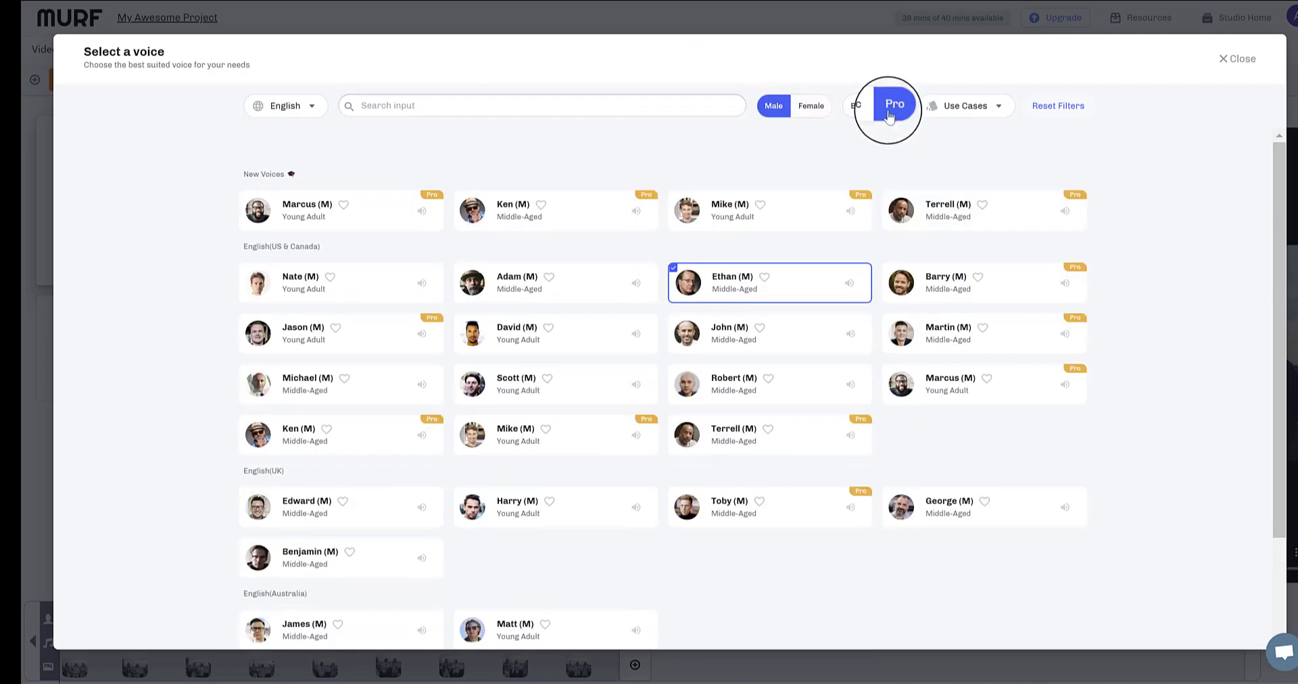
{"action": "left_click", "coordinate": [860, 108]}
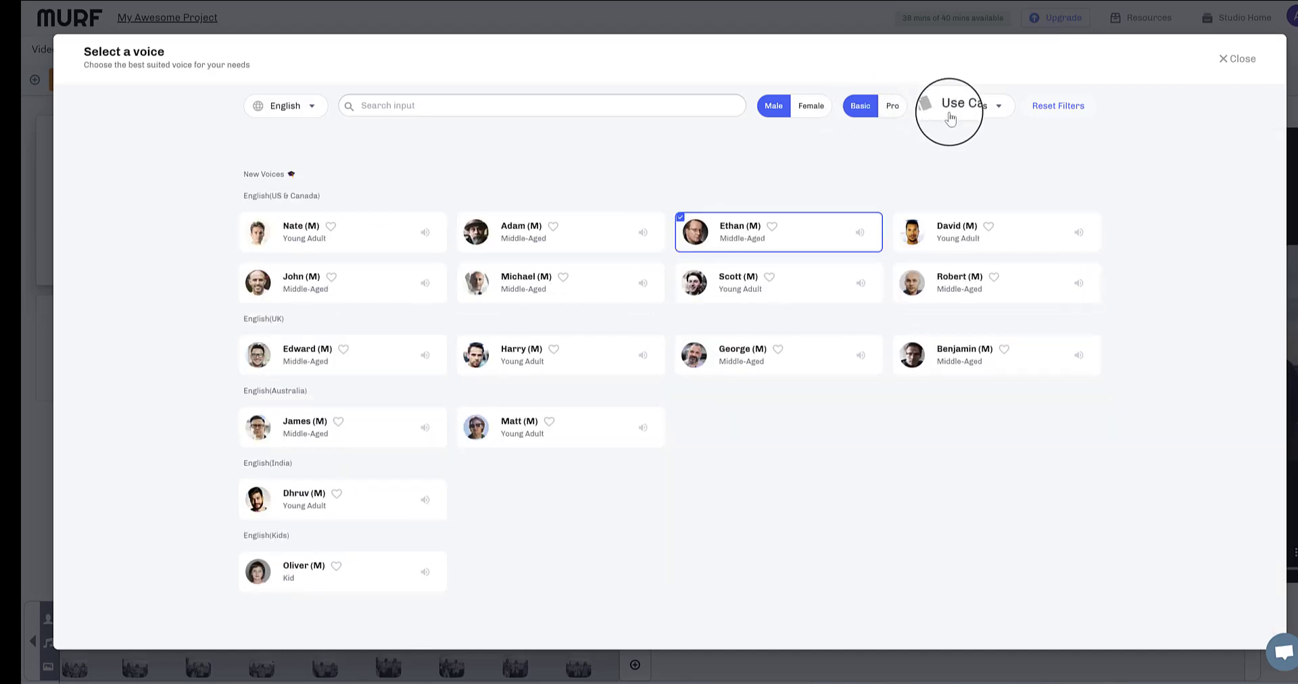
{"action": "left_click", "coordinate": [950, 119]}
{"action": "scroll", "coordinate": [1100, 247], "scroll_direction": "down", "scroll_amount": 3}
{"action": "left_click_drag", "start_coordinate": [1100, 247], "coordinate": [1134, 163]}
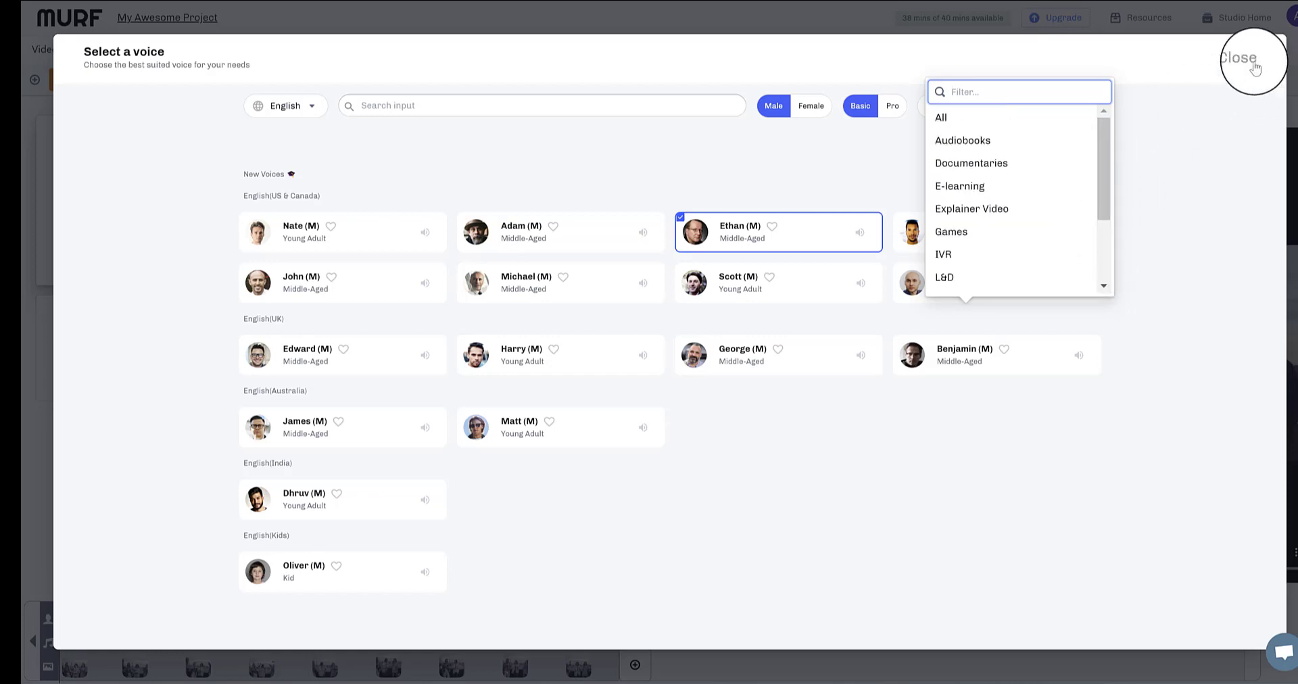
{"action": "left_click", "coordinate": [1237, 58]}
Step: Keep the current voice, then generate and play the 7.4-second first-sentence voiceover
{"action": "left_click", "coordinate": [1240, 61]}
{"action": "triple_click", "coordinate": [379, 171]}
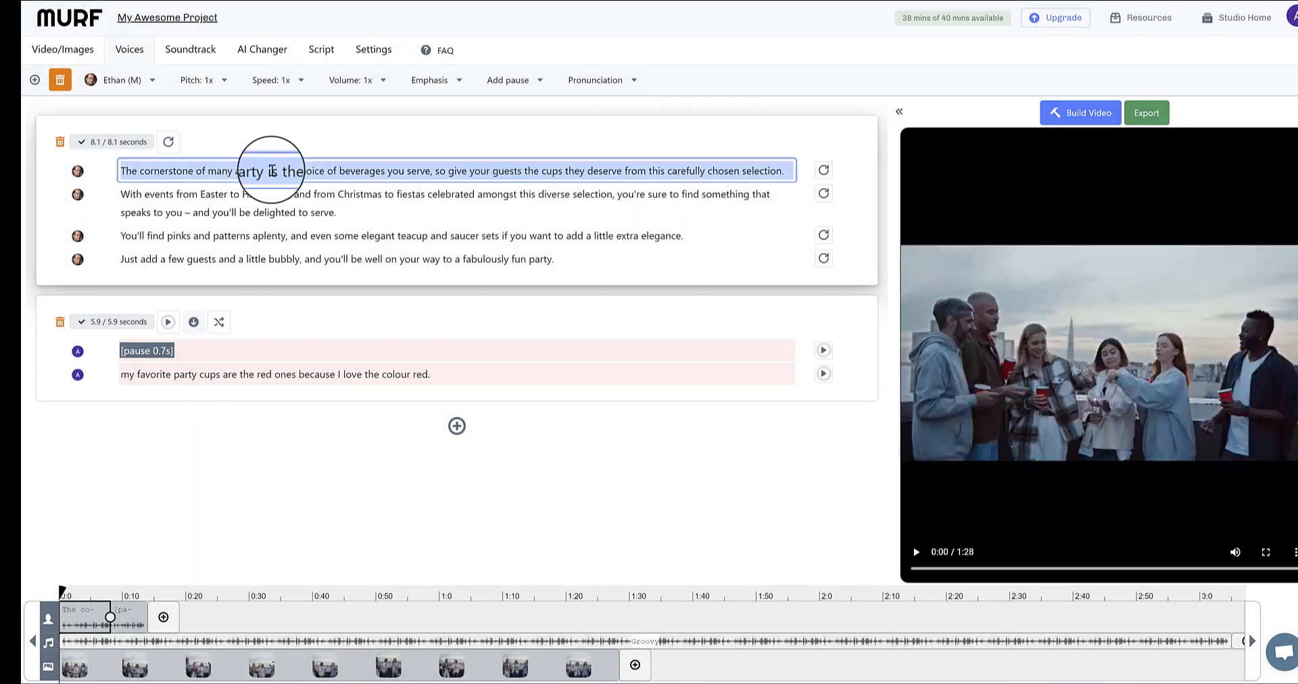
{"action": "left_click", "coordinate": [823, 171]}
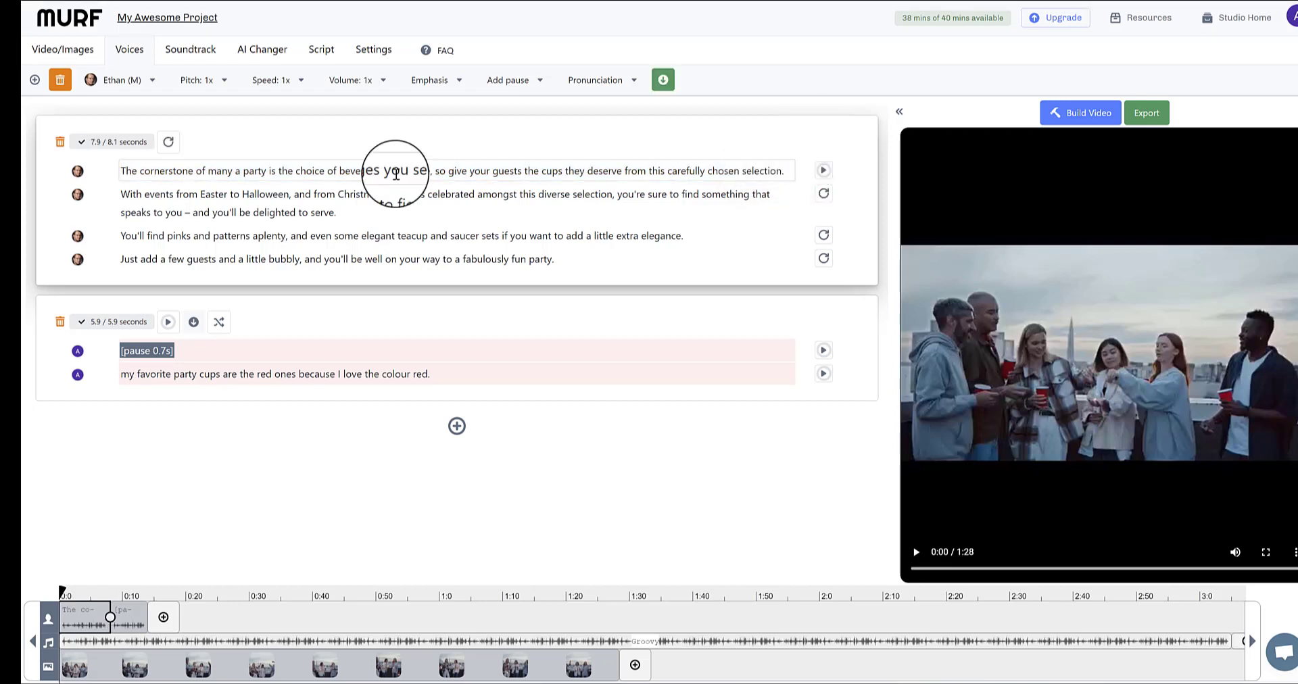
{"action": "left_click", "coordinate": [824, 171]}
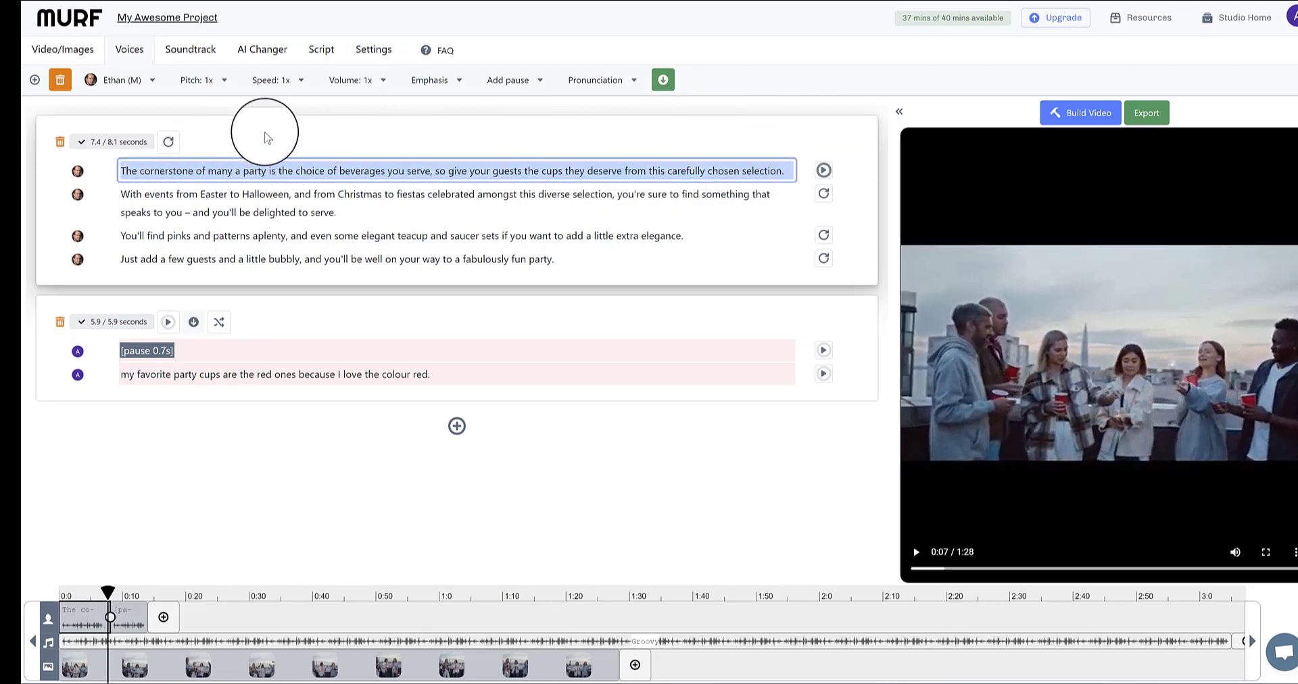
Step: Check the first sentence's pitch, speed and volume, then show its Emphasis graph
{"action": "left_click", "coordinate": [201, 80]}
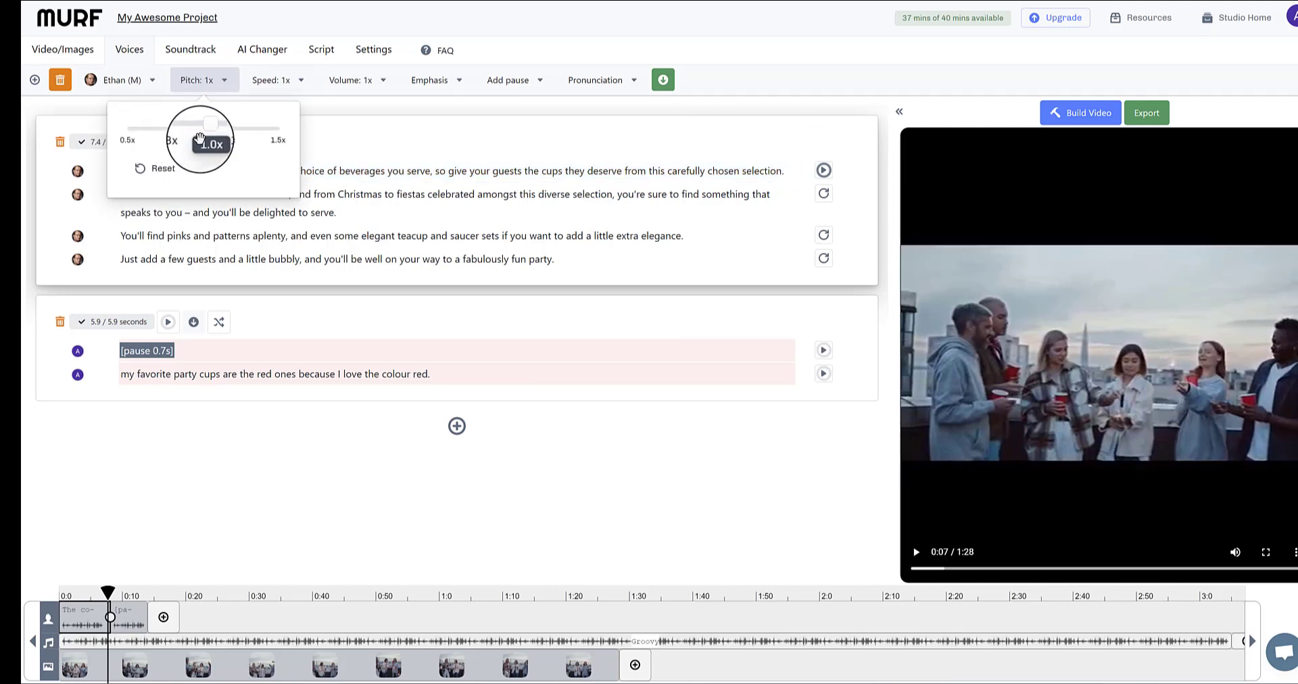
{"action": "left_click", "coordinate": [270, 84]}
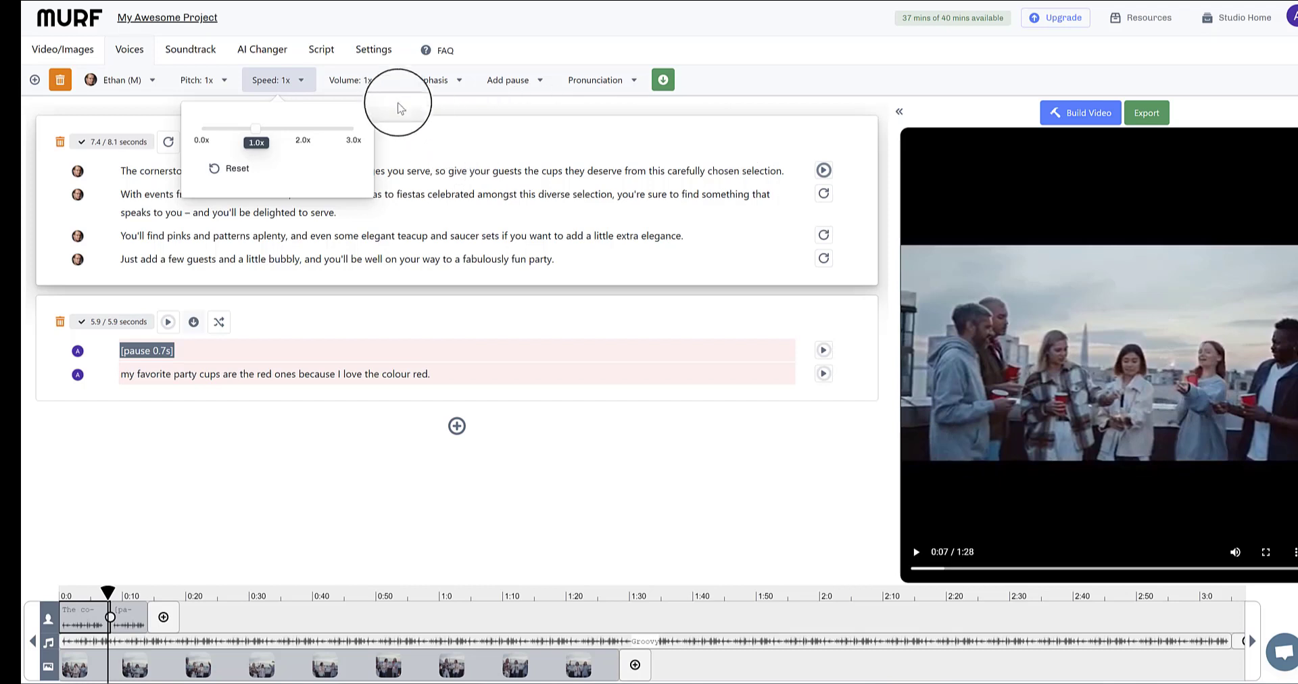
{"action": "left_click", "coordinate": [366, 82]}
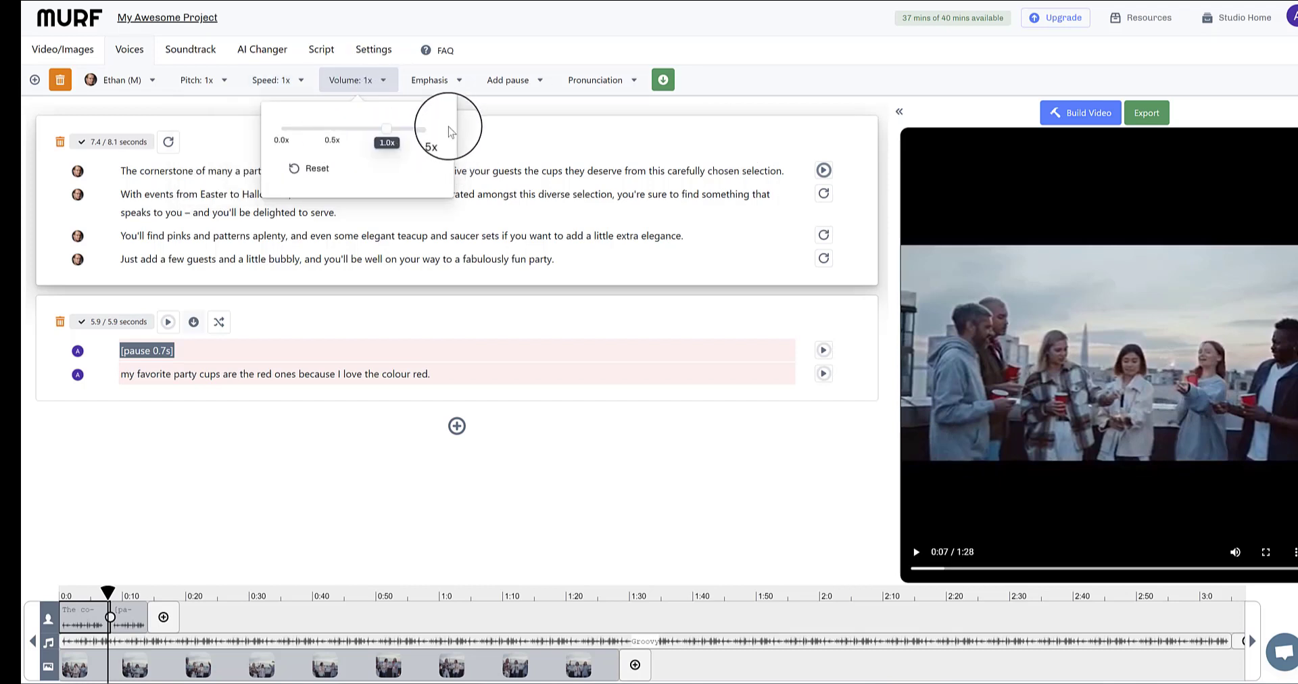
{"action": "left_click", "coordinate": [421, 83]}
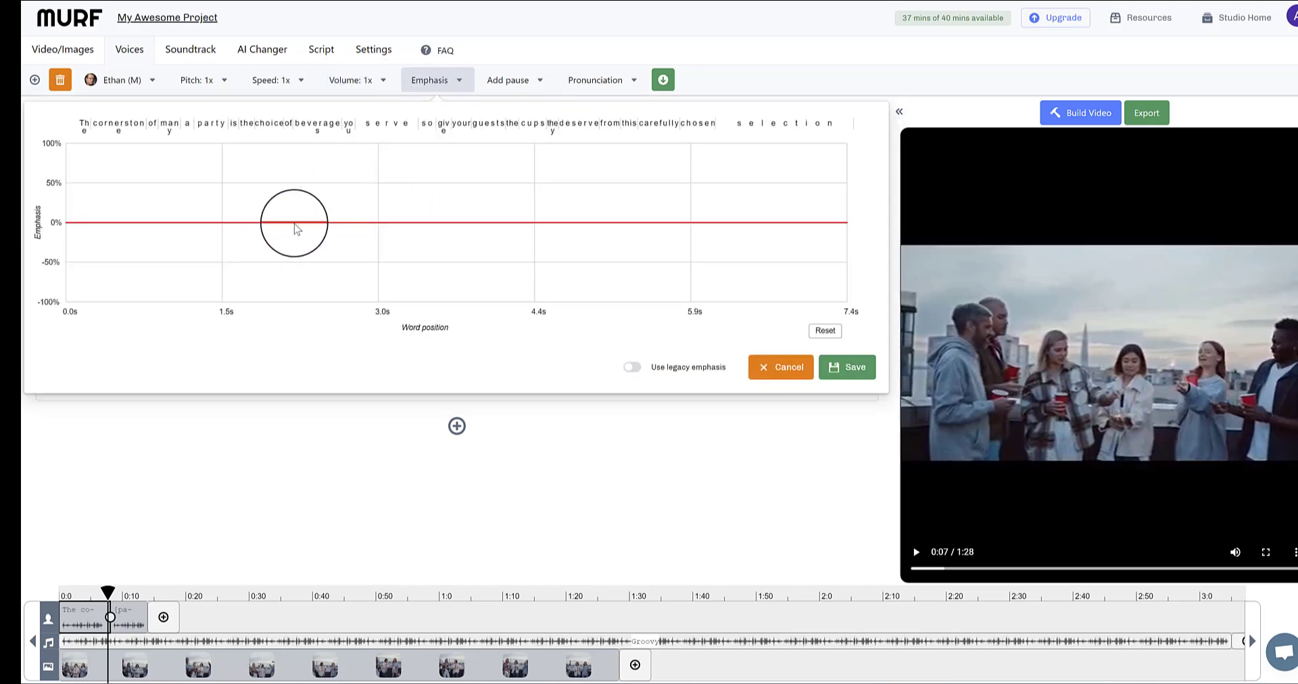
{"action": "left_click", "coordinate": [311, 159]}
{"action": "left_click_drag", "start_coordinate": [310, 162], "coordinate": [319, 221]}
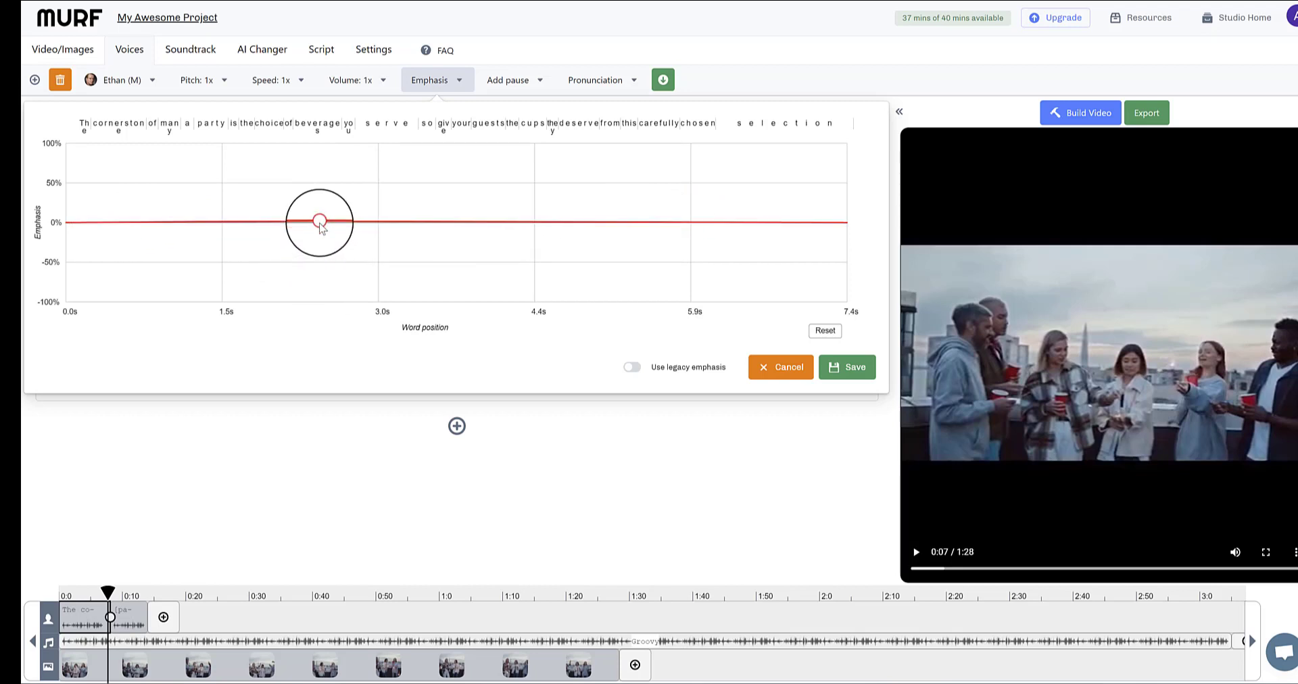
{"action": "left_click", "coordinate": [782, 369]}
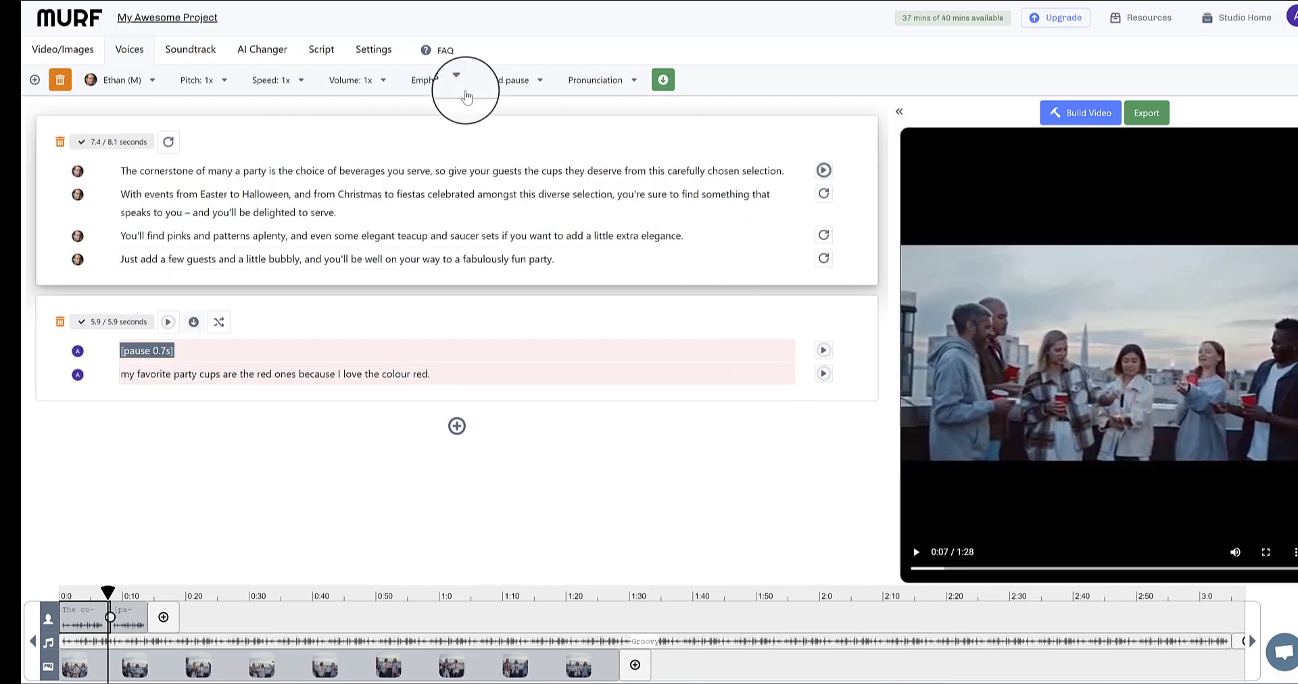
Step: Insert a Strong (1s) pause right after the first sentence
{"action": "left_click", "coordinate": [380, 169]}
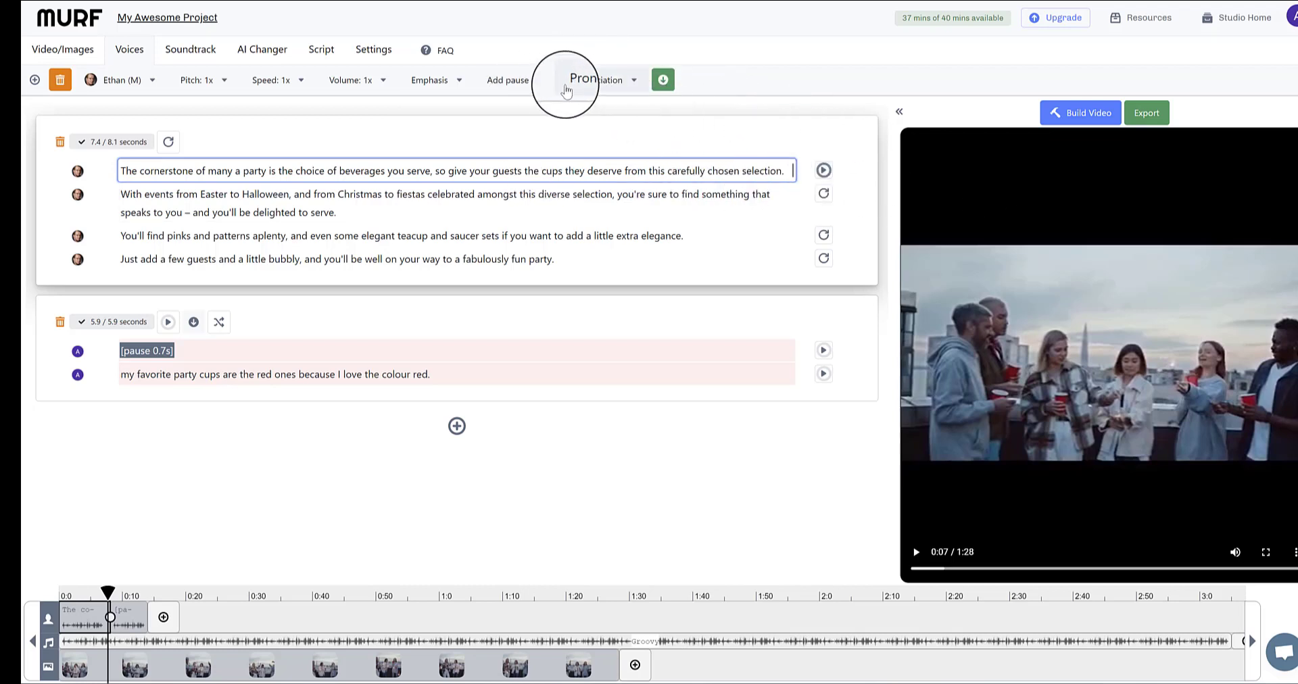
{"action": "left_click", "coordinate": [524, 80]}
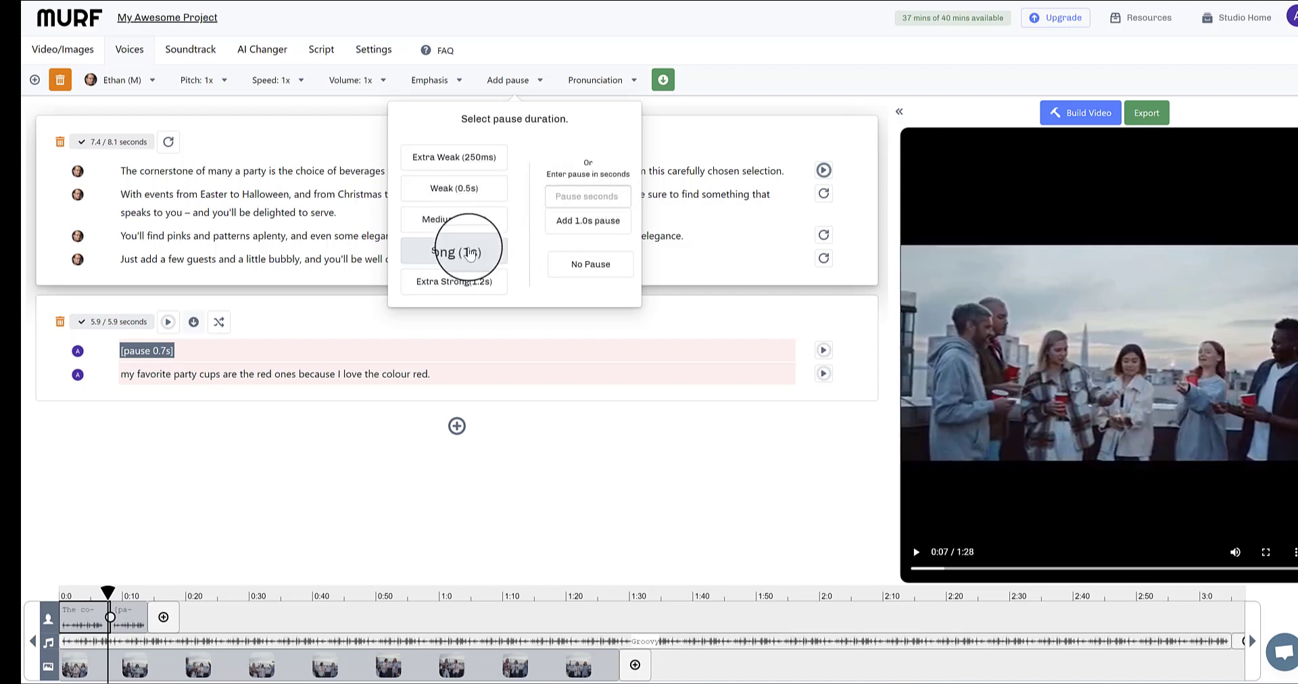
{"action": "left_click", "coordinate": [466, 254]}
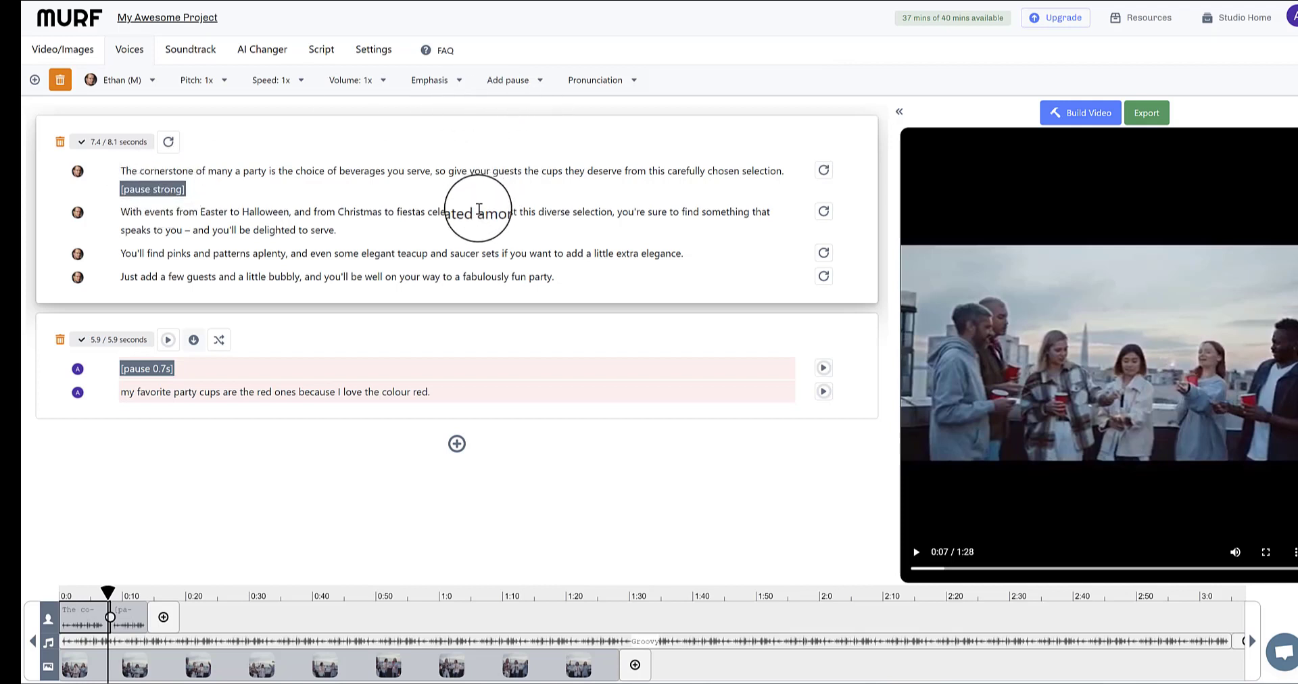
Step: Save a project-level pronunciation of 'party' as 'par taaaay'
{"action": "left_click", "coordinate": [507, 173]}
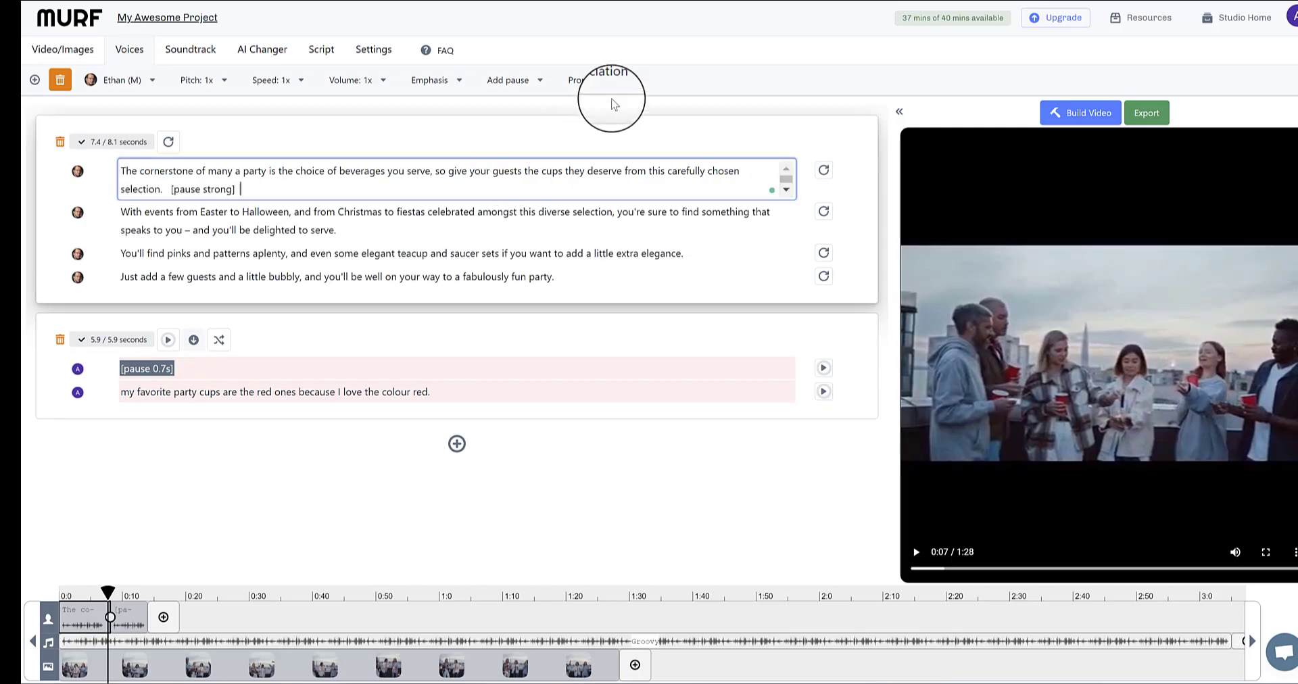
{"action": "left_click", "coordinate": [622, 83]}
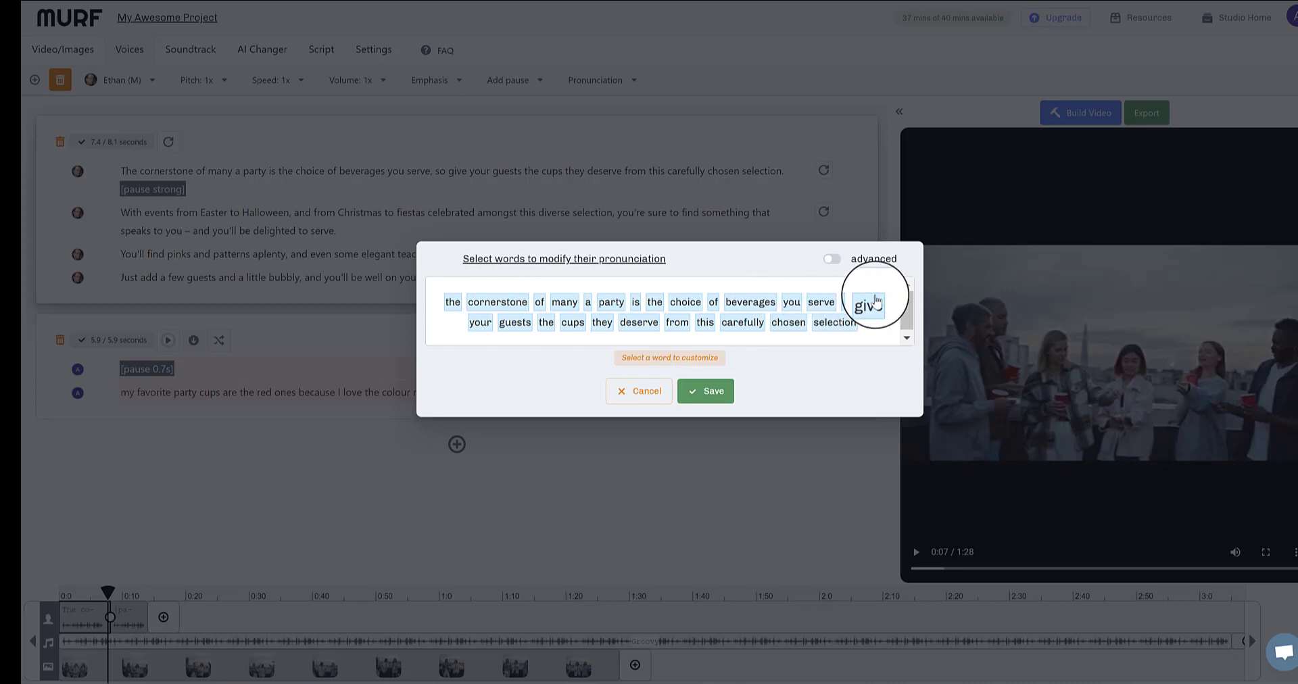
{"action": "left_click", "coordinate": [612, 304]}
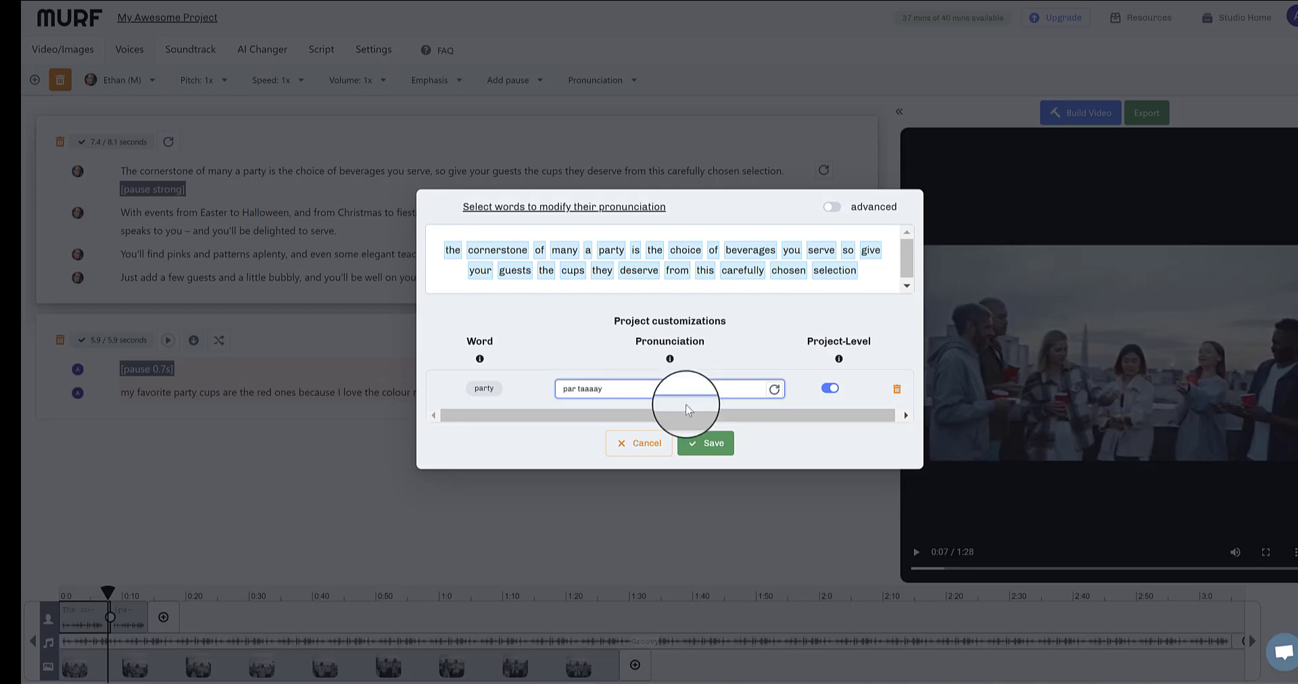
{"action": "left_click", "coordinate": [708, 446]}
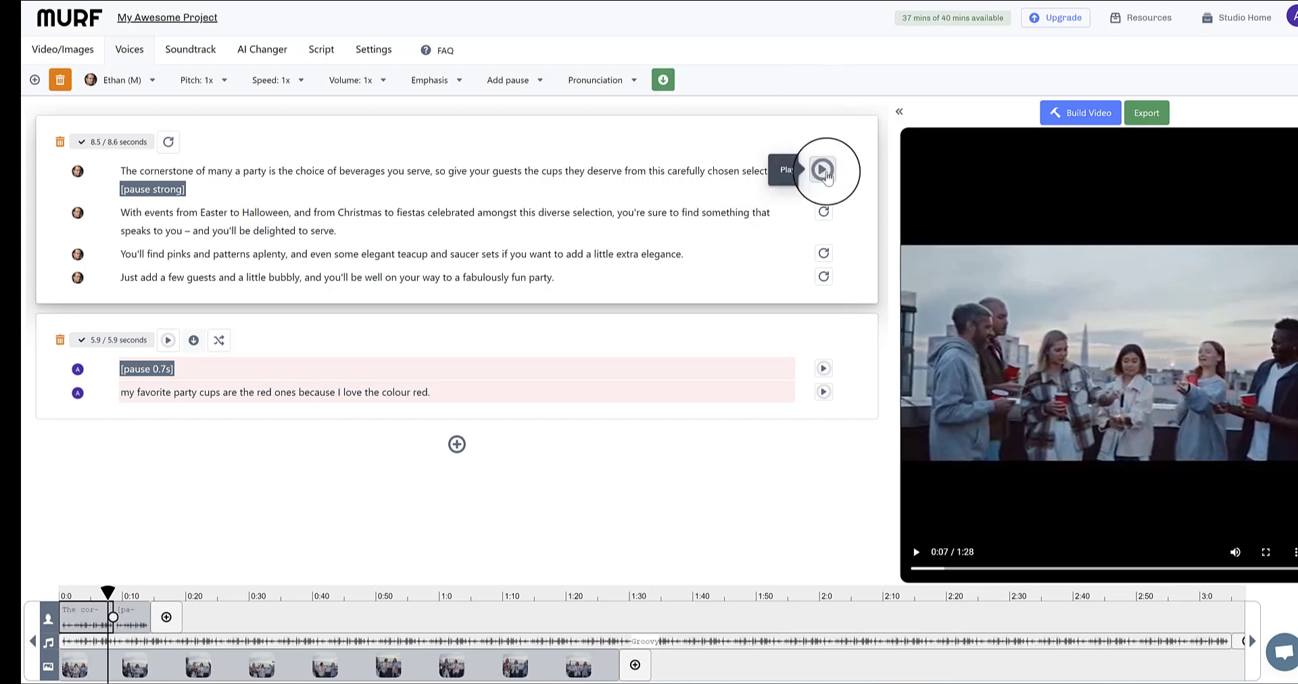
{"action": "left_click", "coordinate": [825, 172]}
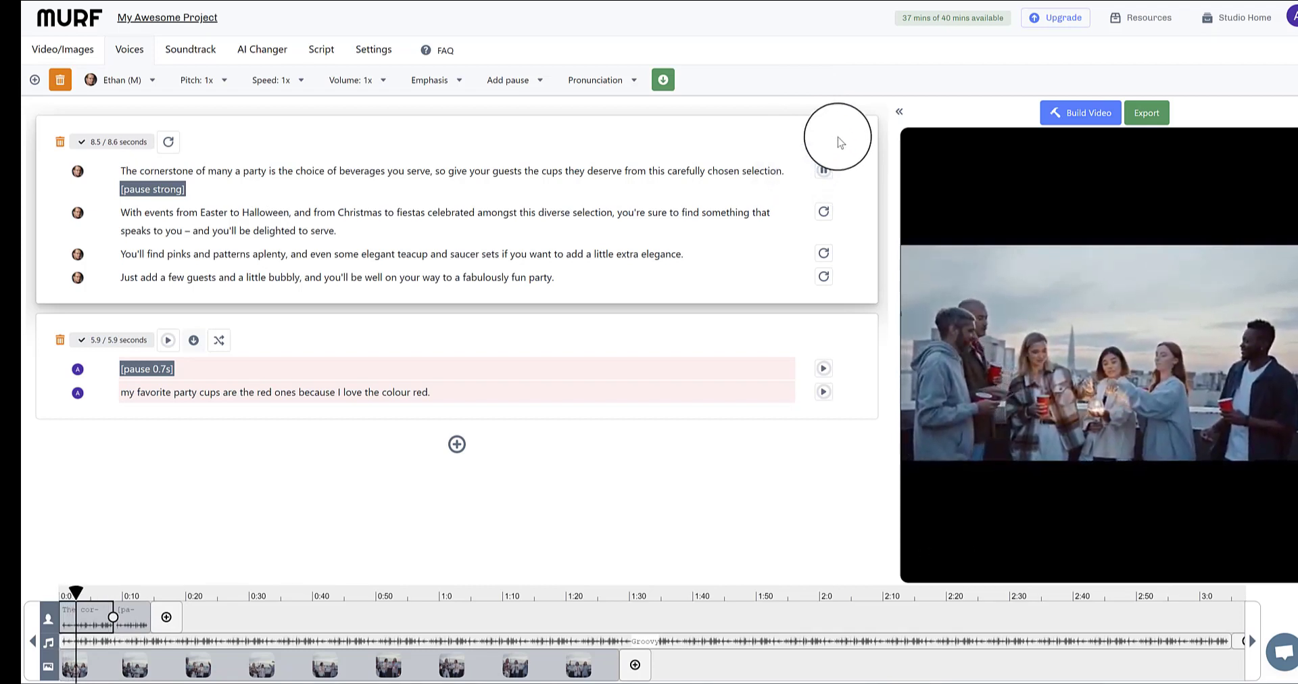
{"action": "left_click", "coordinate": [824, 172]}
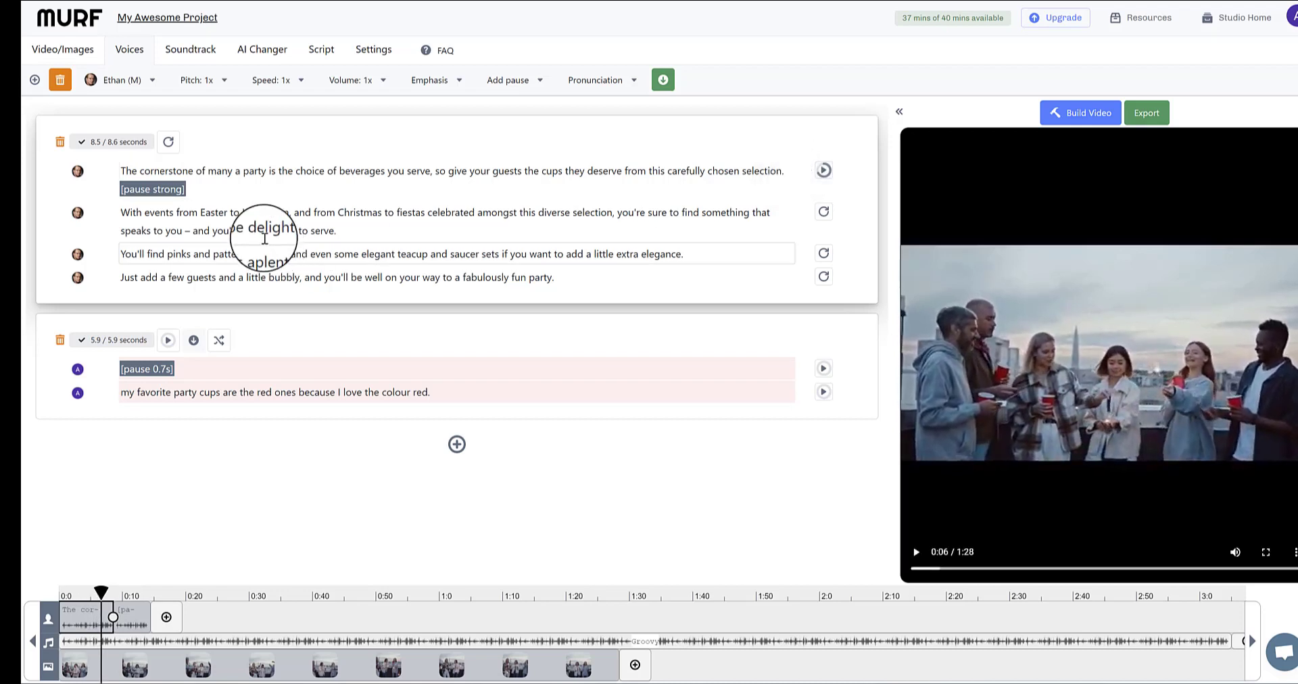
{"action": "left_click_drag", "start_coordinate": [244, 172], "coordinate": [261, 173]}
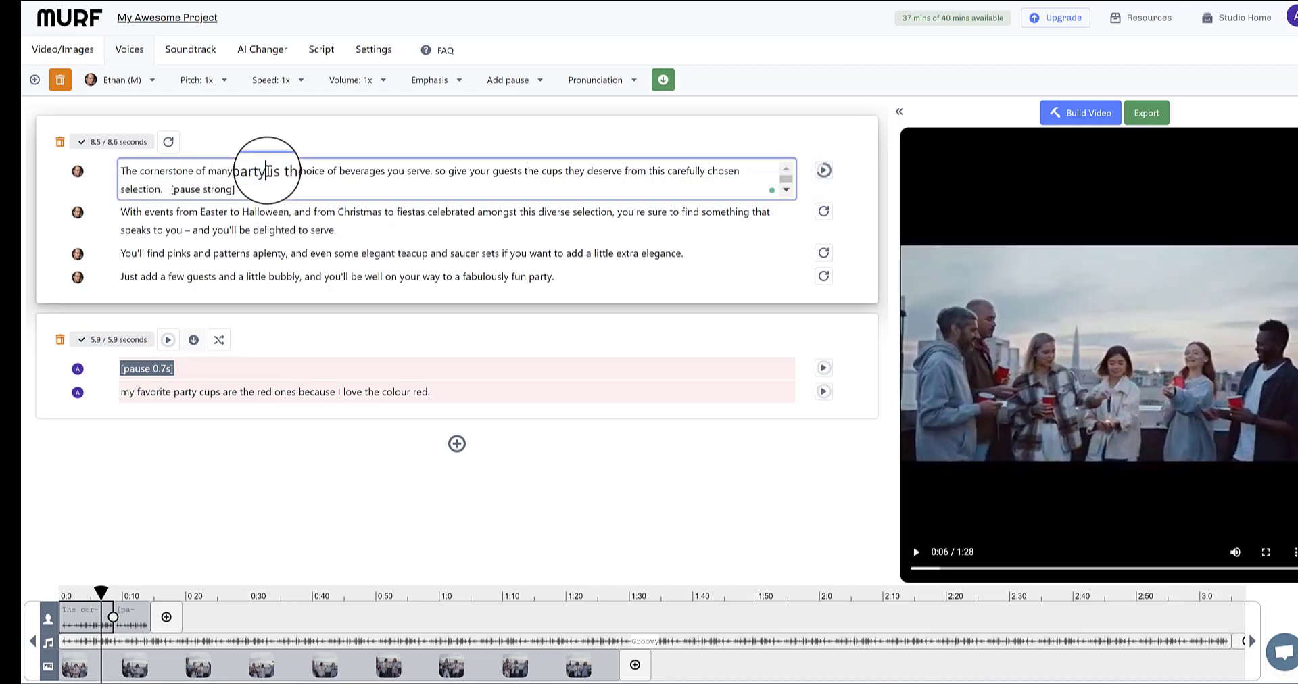
{"action": "left_click", "coordinate": [323, 191]}
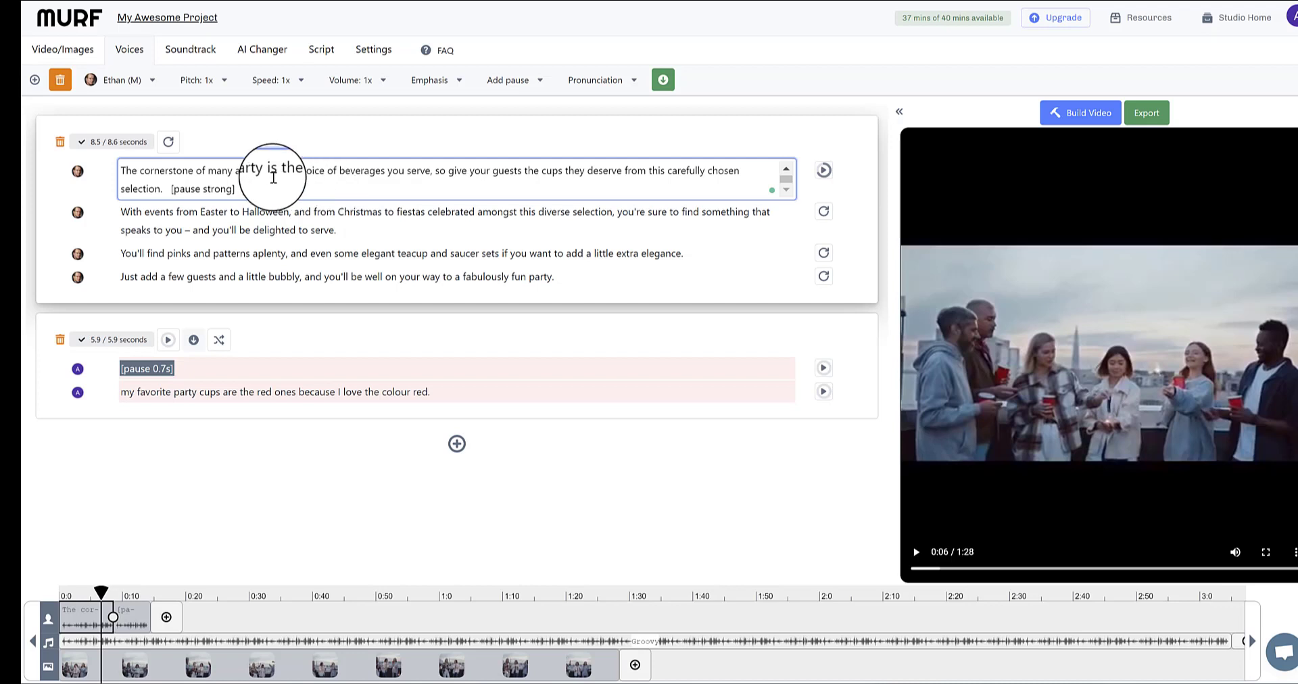
{"action": "left_click_drag", "start_coordinate": [244, 172], "coordinate": [299, 191]}
{"action": "left_click", "coordinate": [301, 192]}
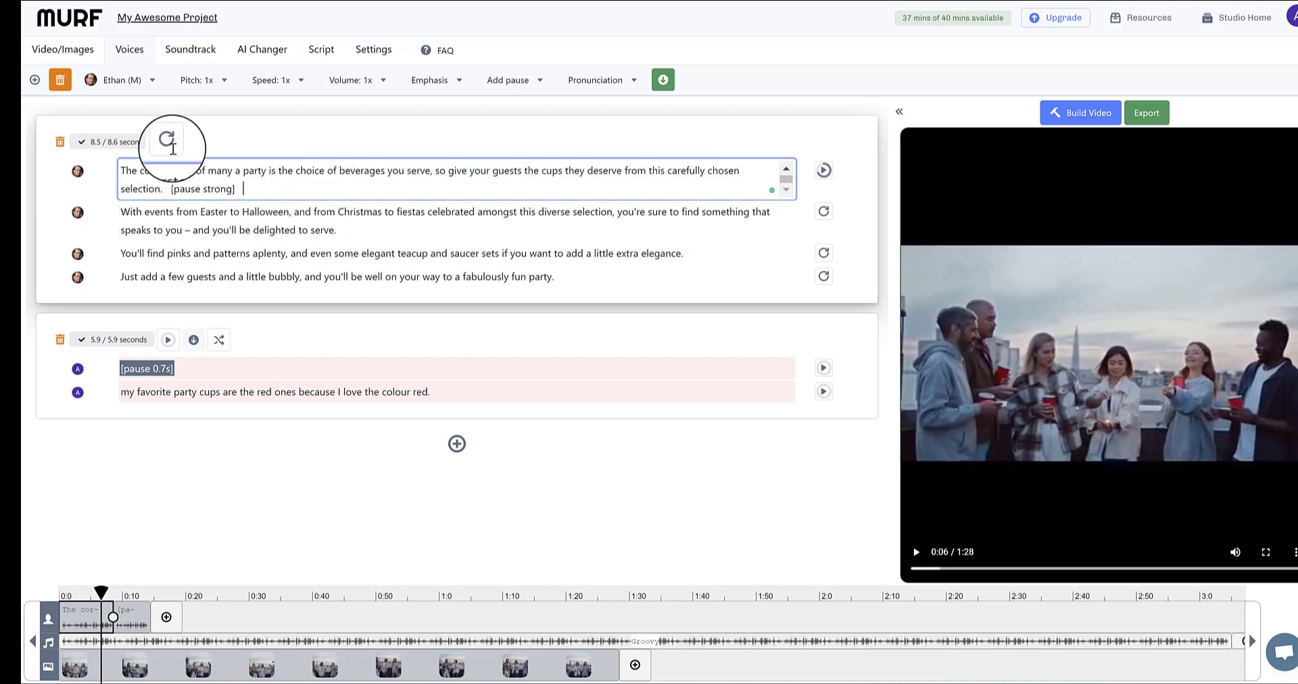
{"action": "left_click", "coordinate": [186, 216]}
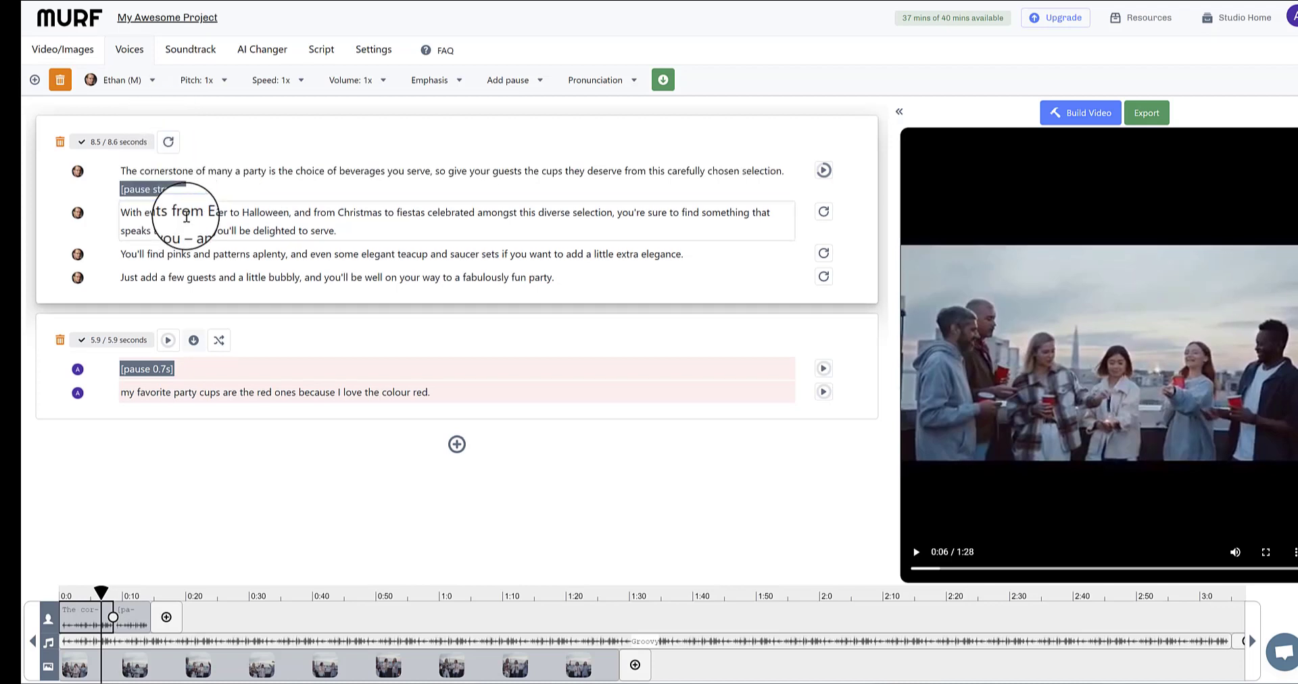
{"action": "left_click", "coordinate": [251, 257]}
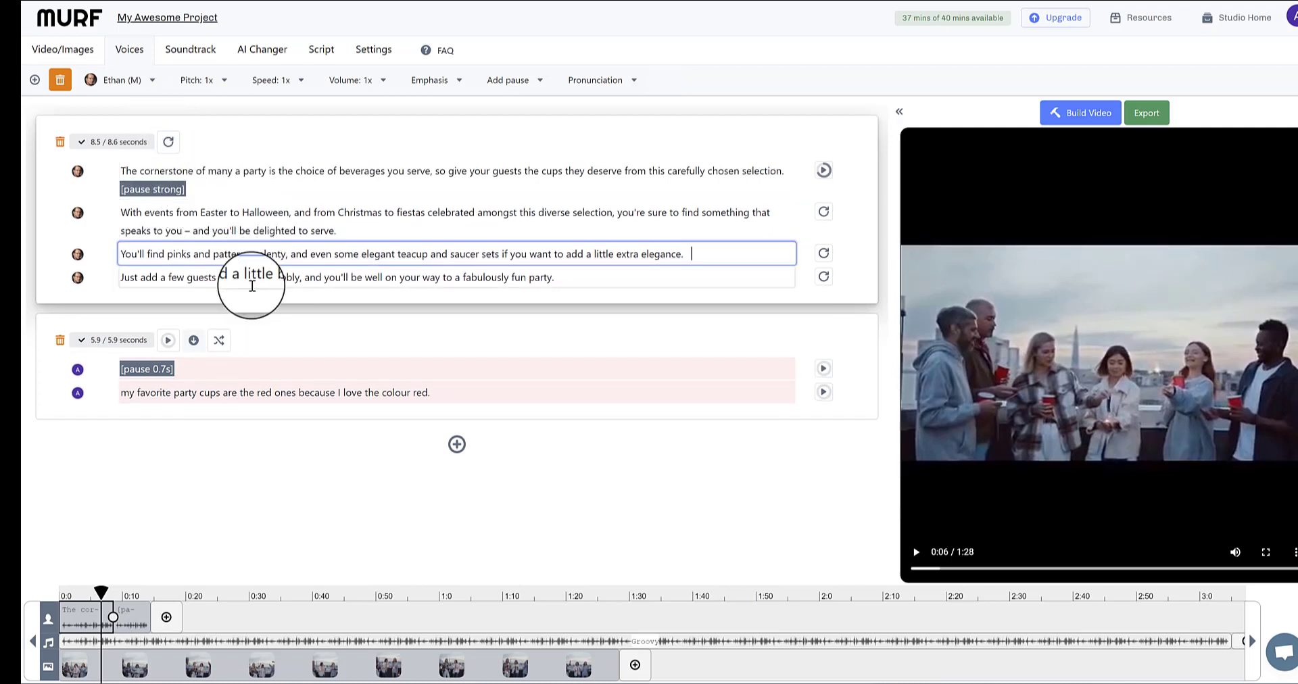
{"action": "left_click", "coordinate": [252, 278]}
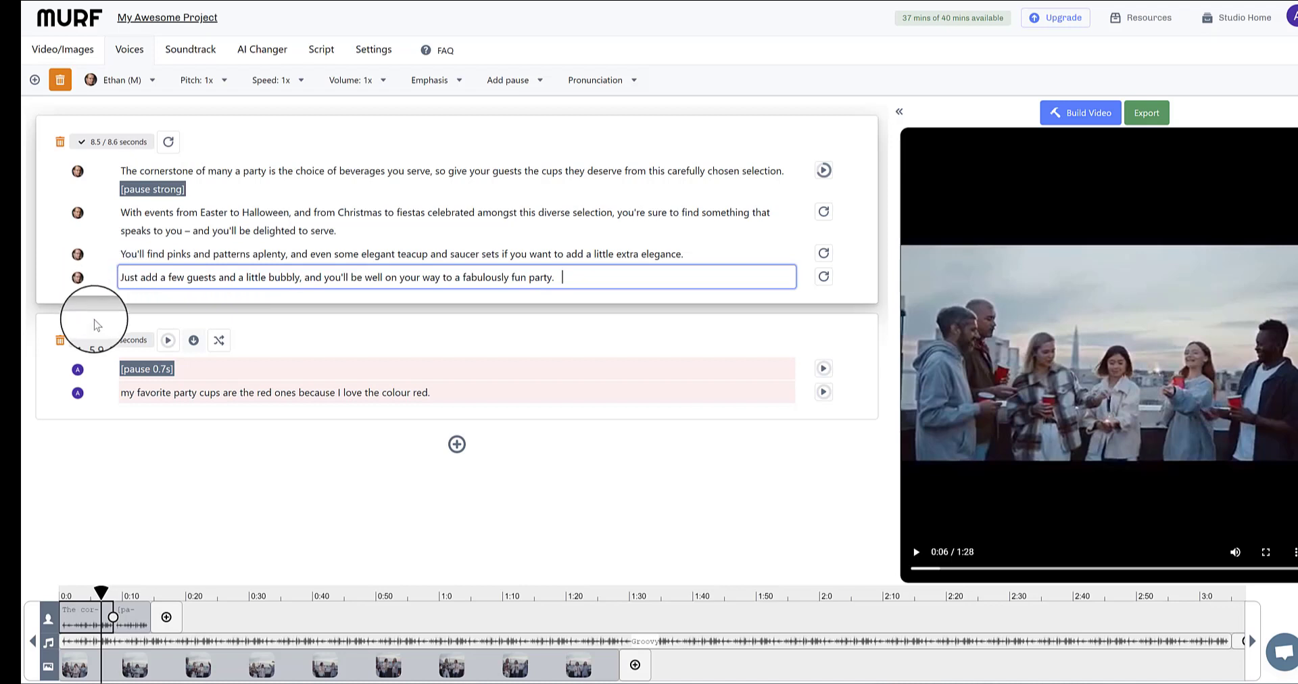
{"action": "left_click_drag", "start_coordinate": [236, 277], "coordinate": [600, 275]}
{"action": "left_click", "coordinate": [603, 275]}
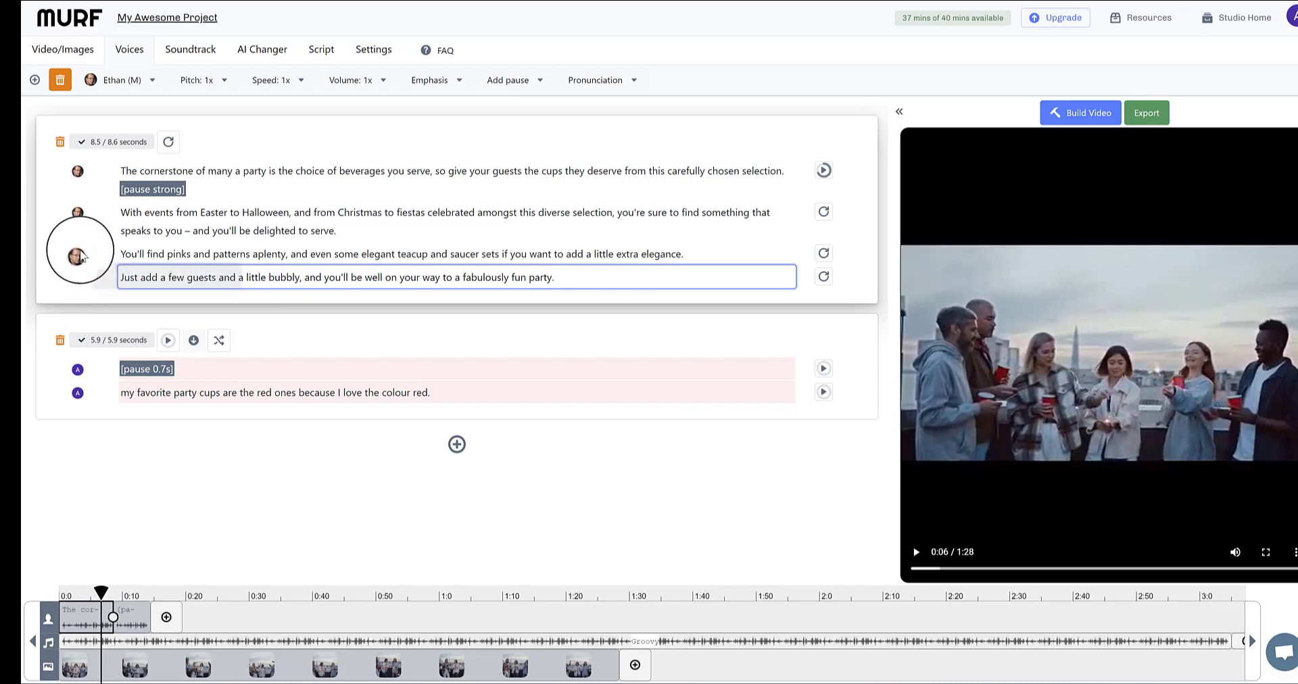
{"action": "left_click", "coordinate": [79, 280]}
{"action": "mouse_move", "coordinate": [78, 284]}
{"action": "left_mouse_down"}
{"action": "mouse_move", "coordinate": [72, 172]}
{"action": "mouse_move", "coordinate": [77, 298]}
{"action": "mouse_move", "coordinate": [73, 168]}
{"action": "mouse_move", "coordinate": [74, 274]}
{"action": "left_mouse_up"}
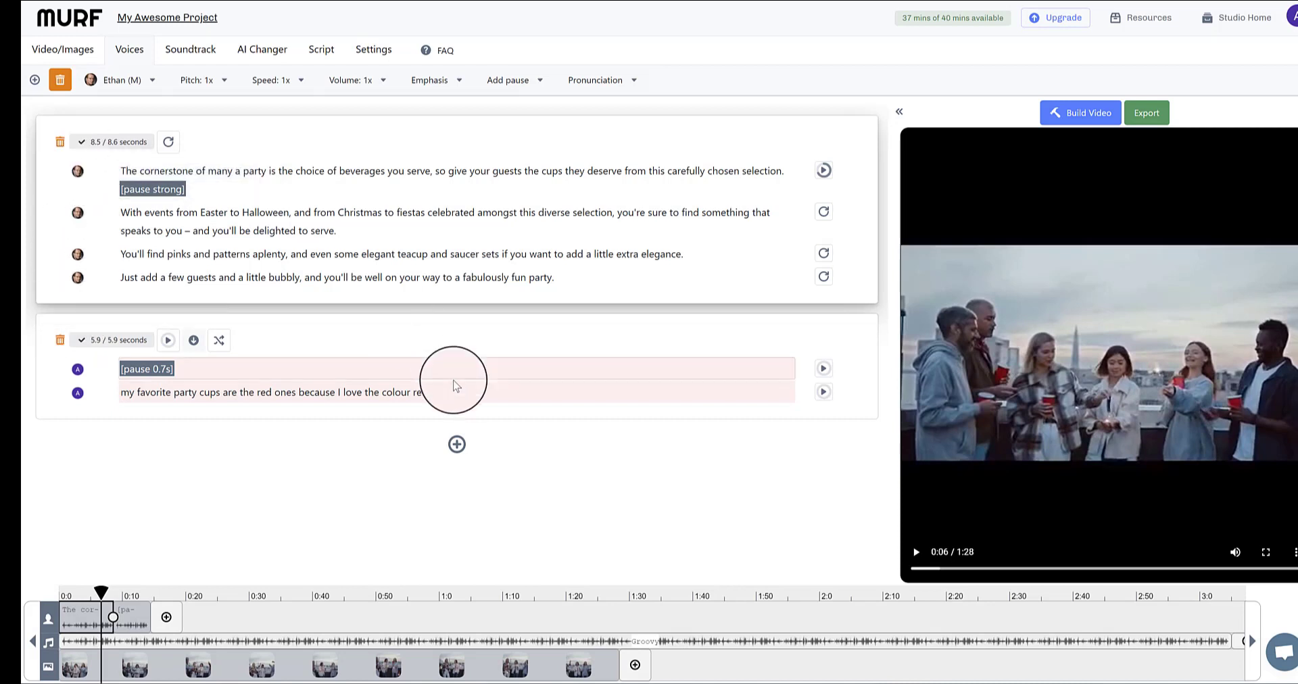
Step: Append an empty 5-second text block voiced by Ava (F)
{"action": "left_click", "coordinate": [457, 447]}
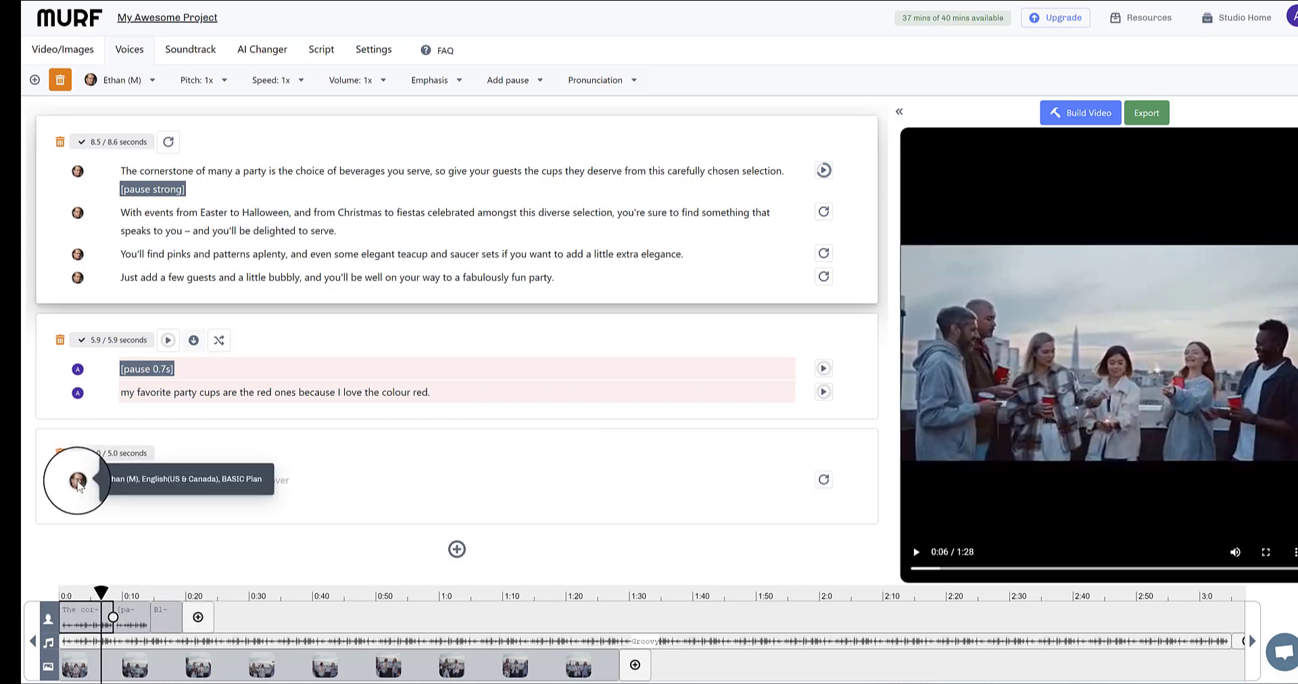
{"action": "left_click", "coordinate": [261, 478]}
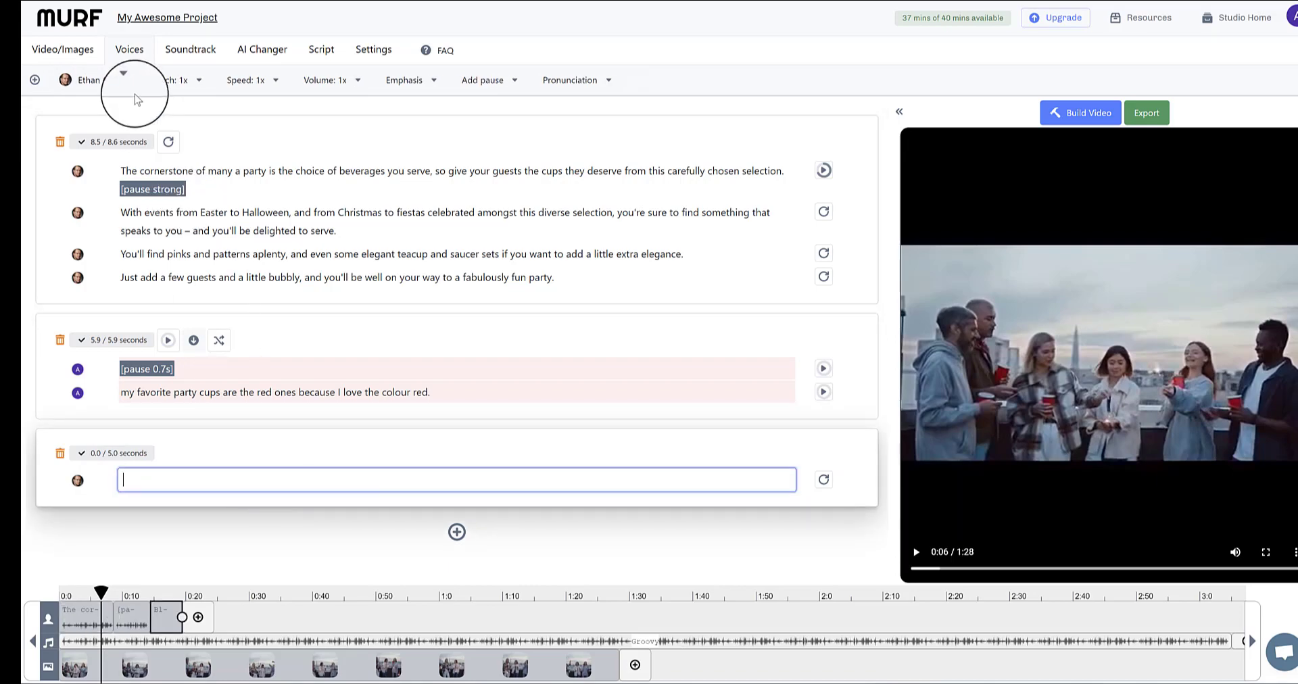
{"action": "left_click", "coordinate": [101, 82]}
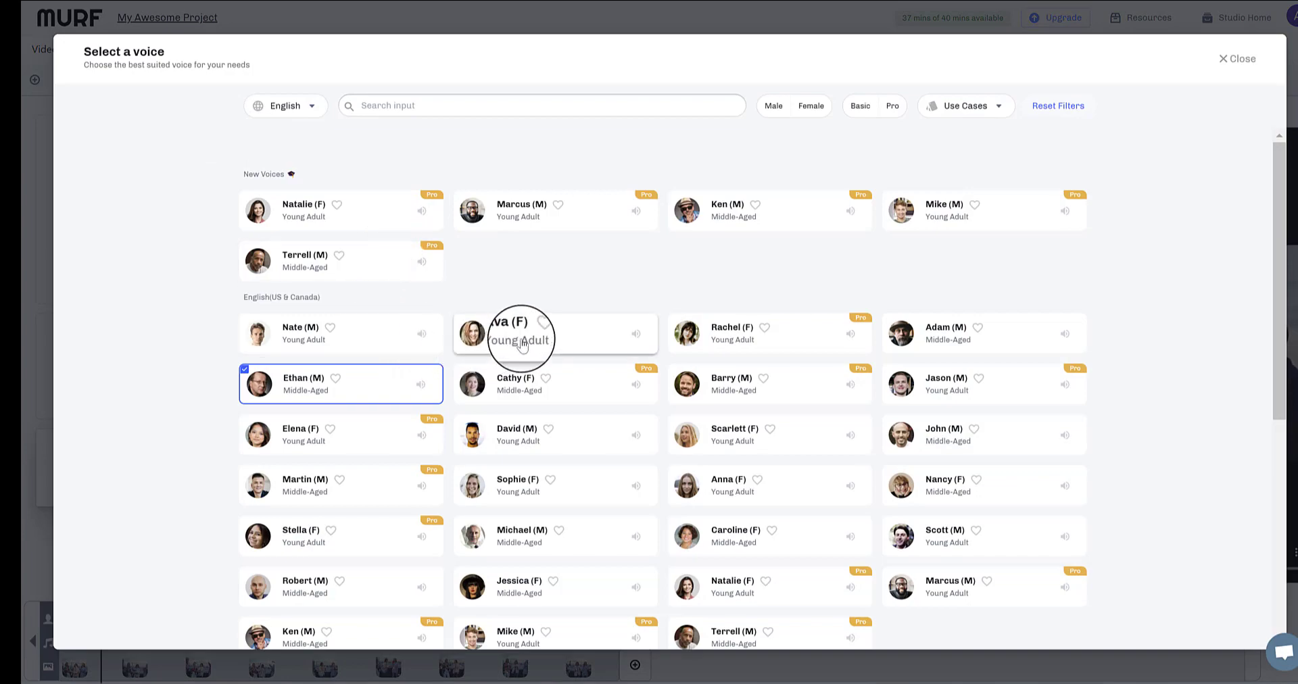
{"action": "left_click", "coordinate": [521, 342]}
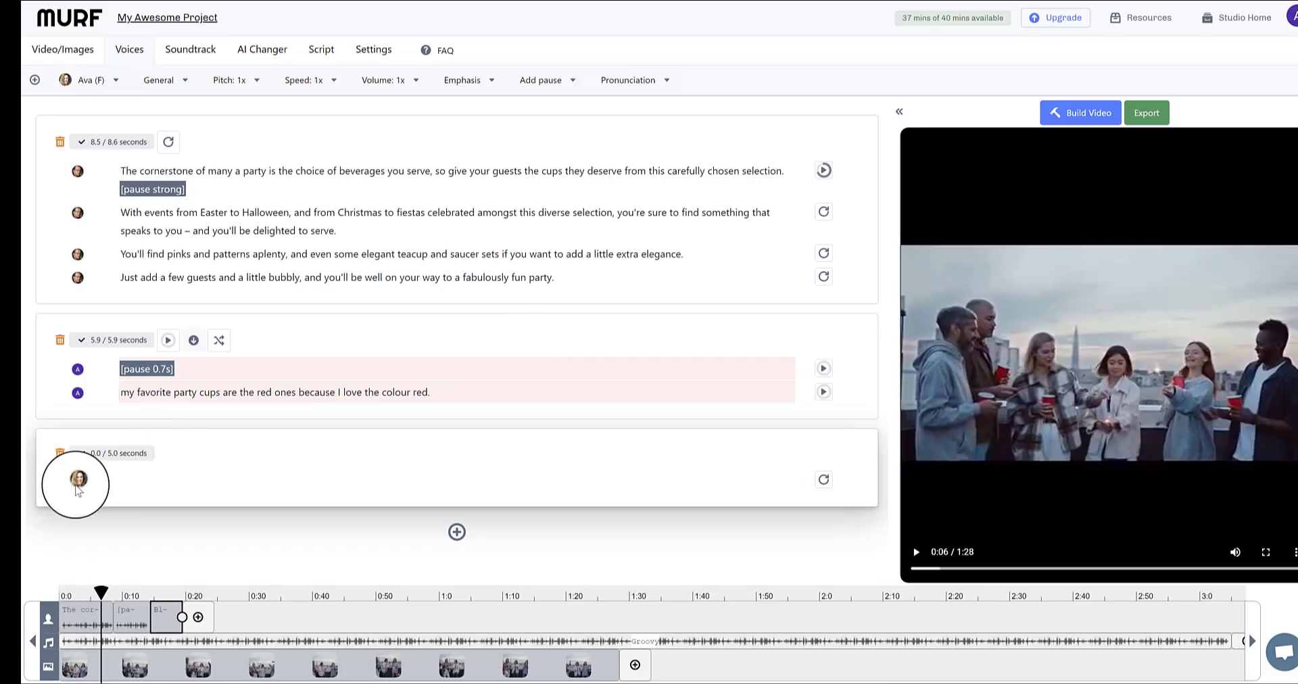
{"action": "left_click", "coordinate": [307, 489]}
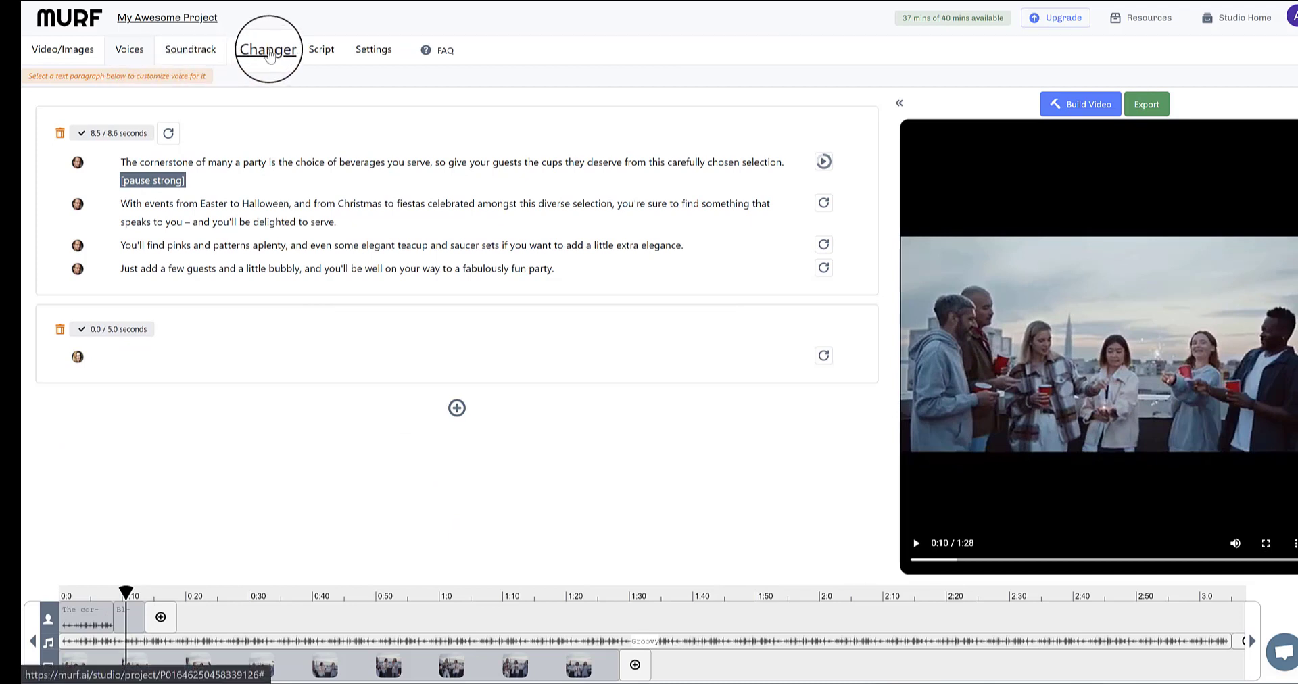
Step: Upload the mp3 voiceover through AI Changer and transcribe it as English (United Kingdom)
{"action": "left_click", "coordinate": [269, 55]}
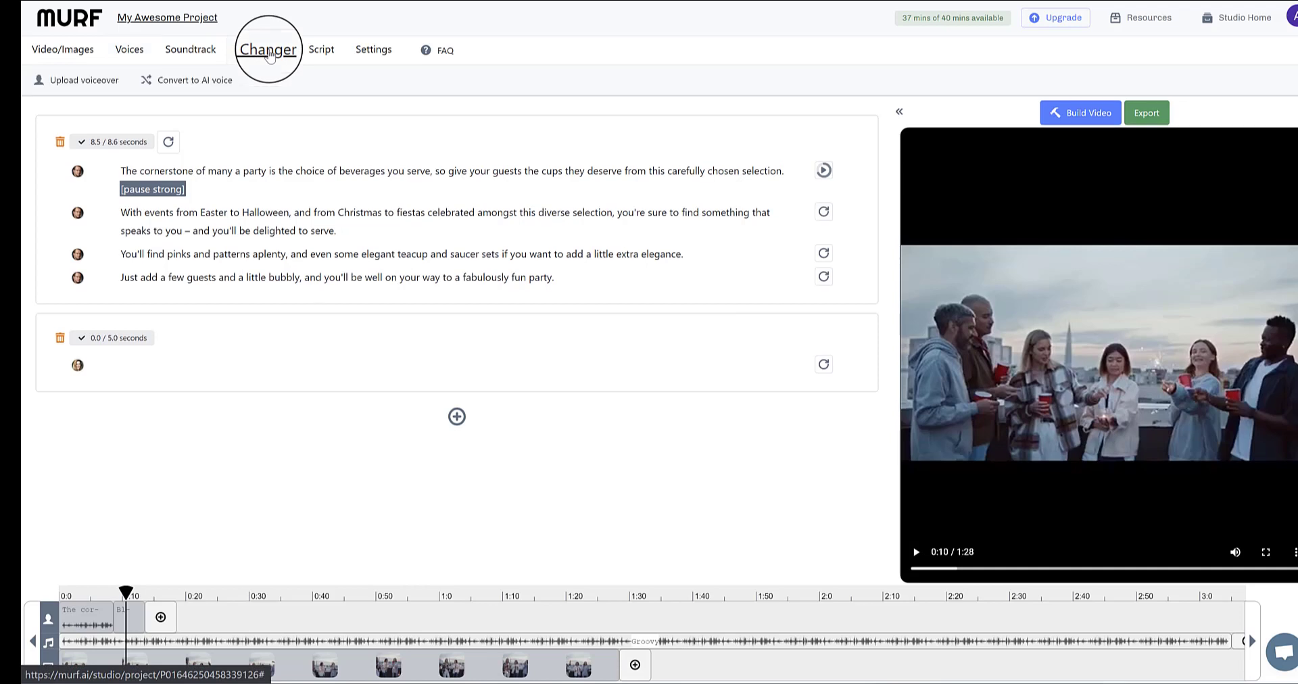
{"action": "left_click", "coordinate": [91, 82]}
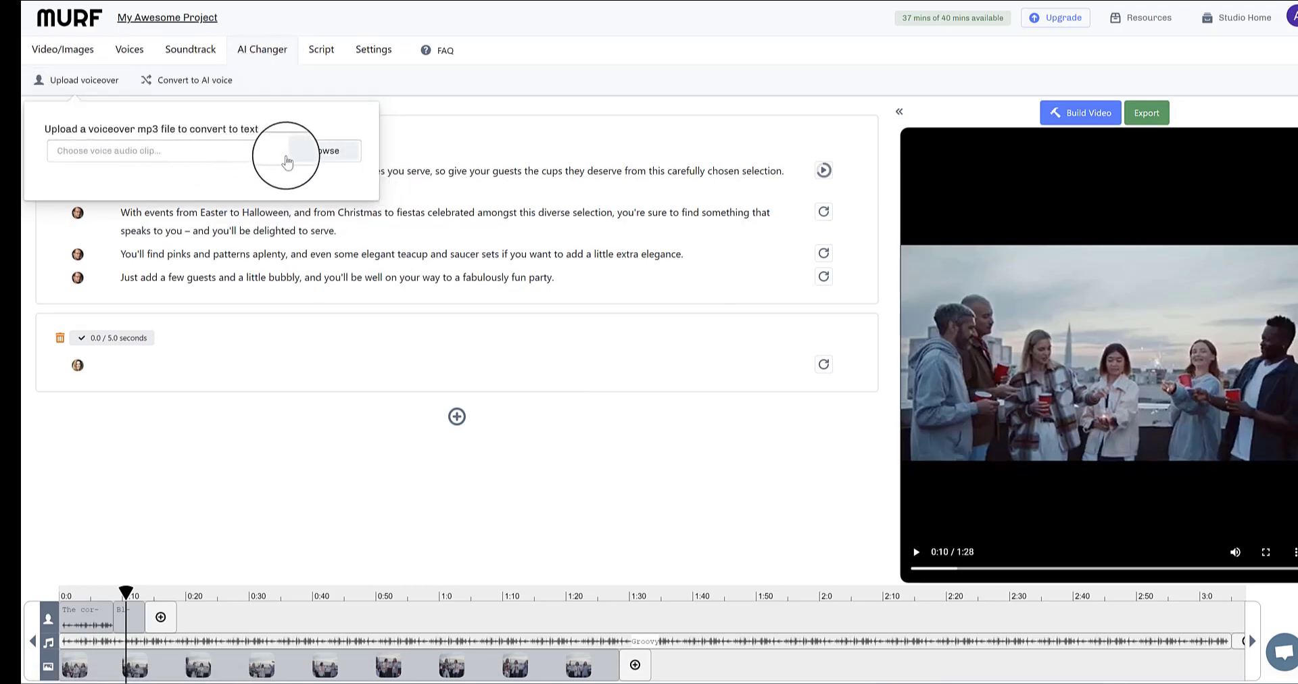
{"action": "left_click", "coordinate": [325, 154]}
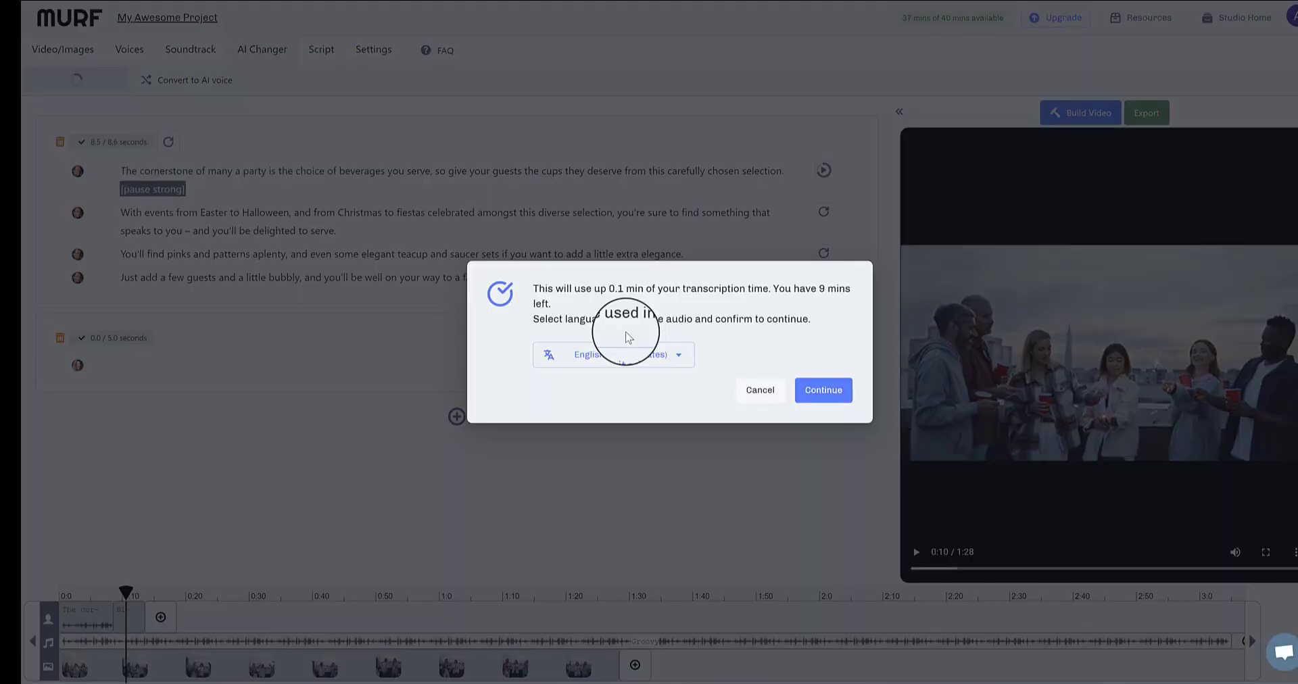
{"action": "left_click", "coordinate": [558, 353]}
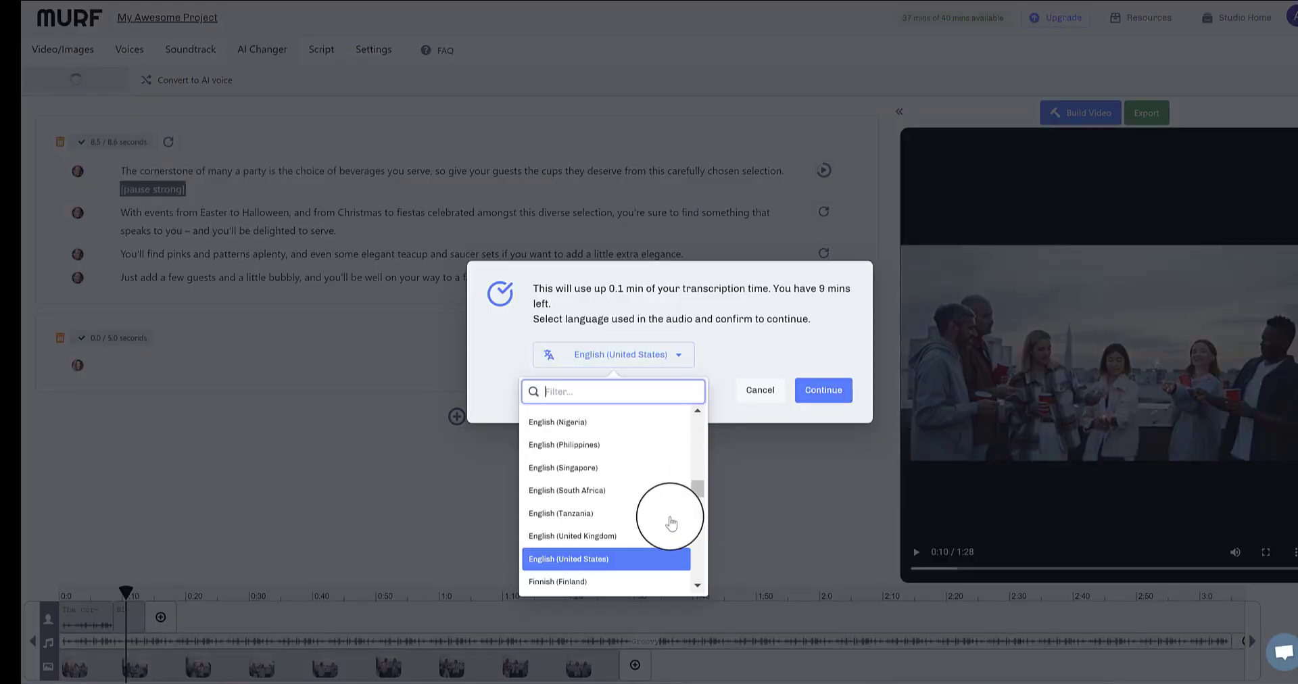
{"action": "left_click", "coordinate": [594, 539]}
{"action": "left_click", "coordinate": [819, 391]}
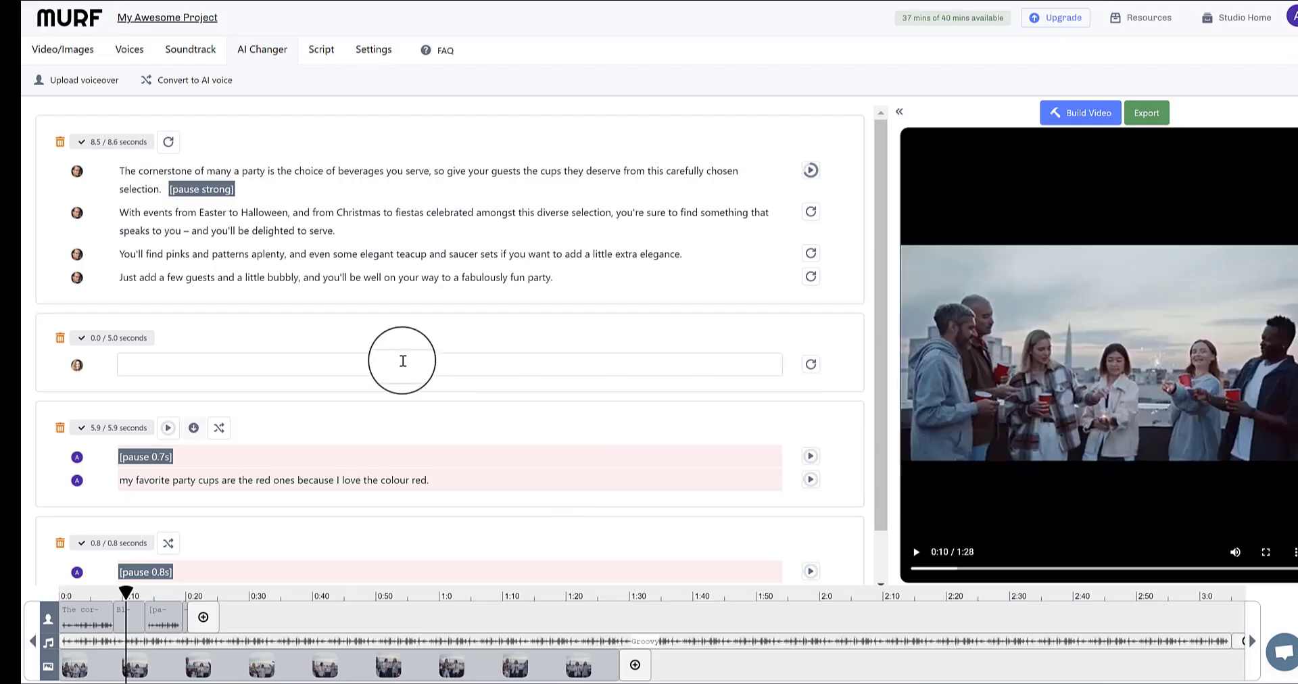
Step: Select the 'my favorite party cups are the red ones' sentence, play it back, then deselect it
{"action": "left_click", "coordinate": [187, 478]}
{"action": "triple_click", "coordinate": [181, 481]}
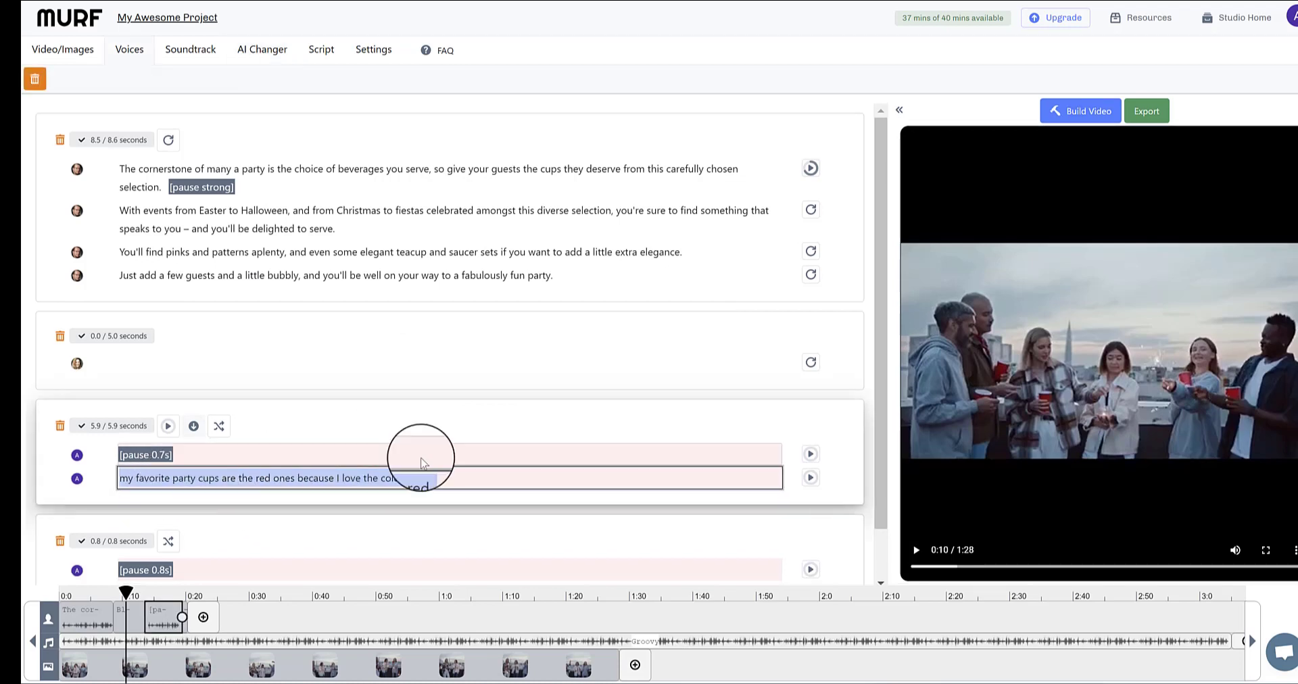
{"action": "left_click", "coordinate": [811, 478]}
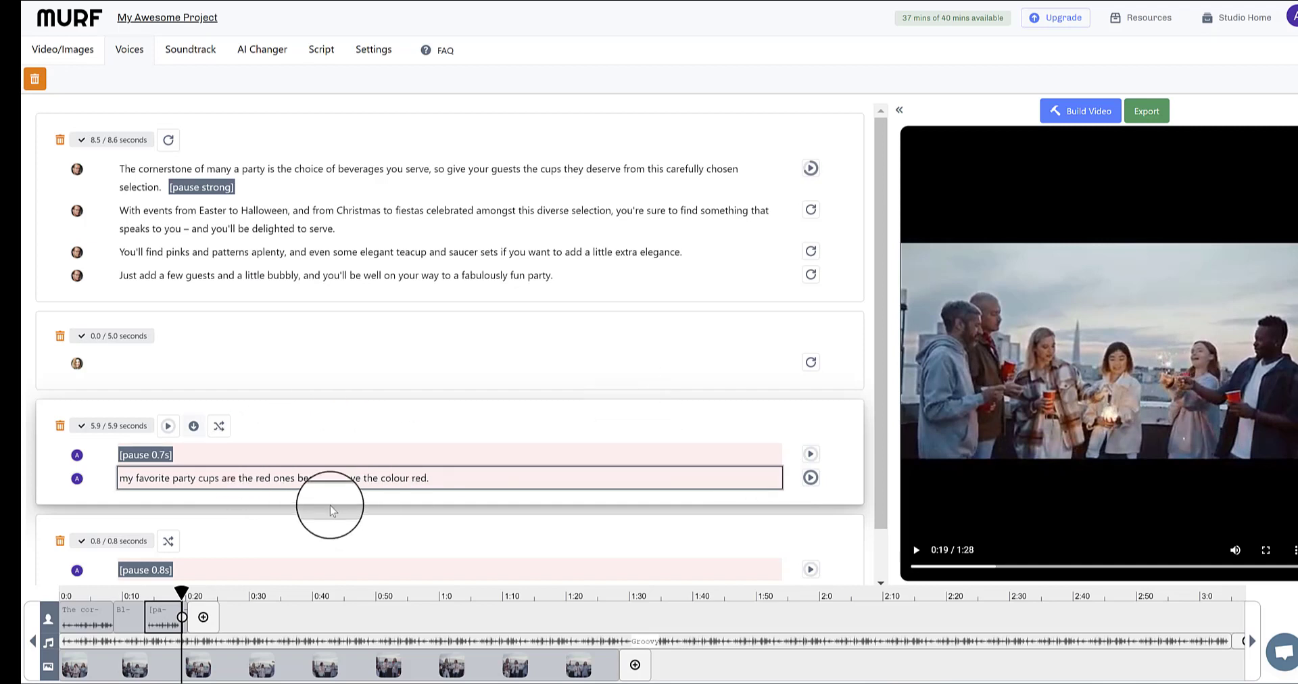
{"action": "triple_click", "coordinate": [388, 483]}
{"action": "left_click", "coordinate": [467, 437]}
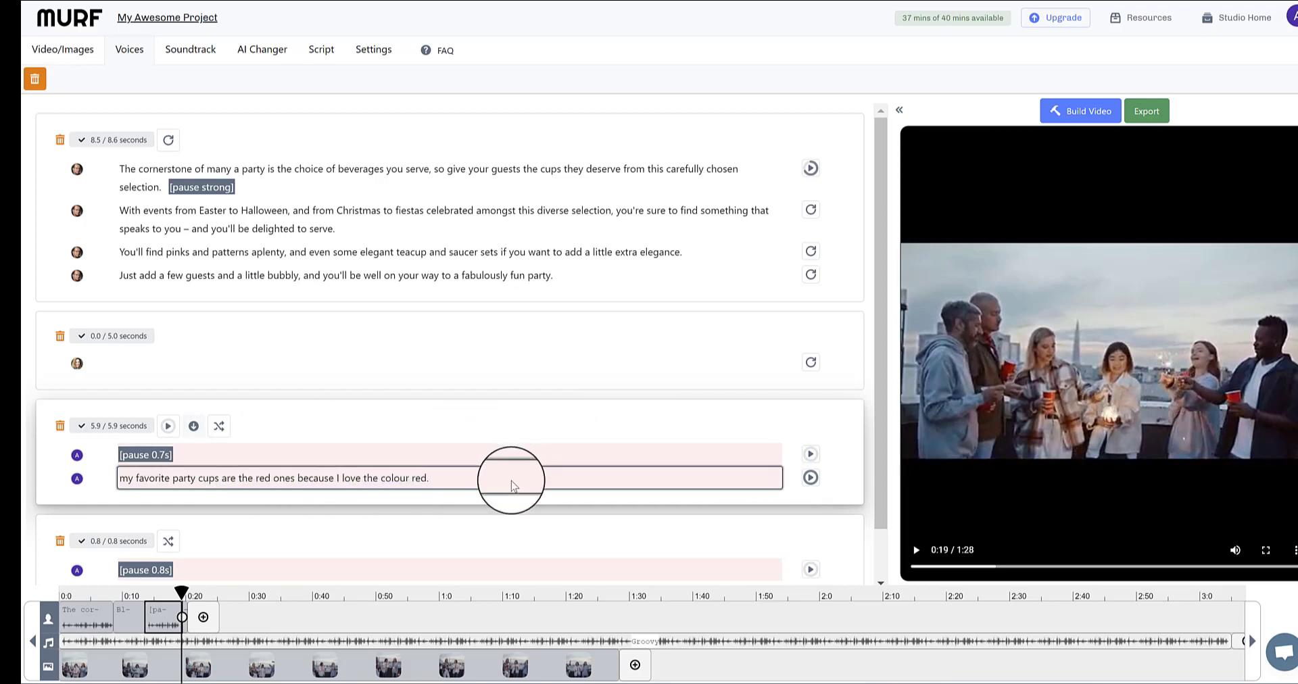
Step: Convert the uploaded voiceover to an AI voice from the AI Changer tab and confirm the conversion
{"action": "left_click", "coordinate": [268, 59]}
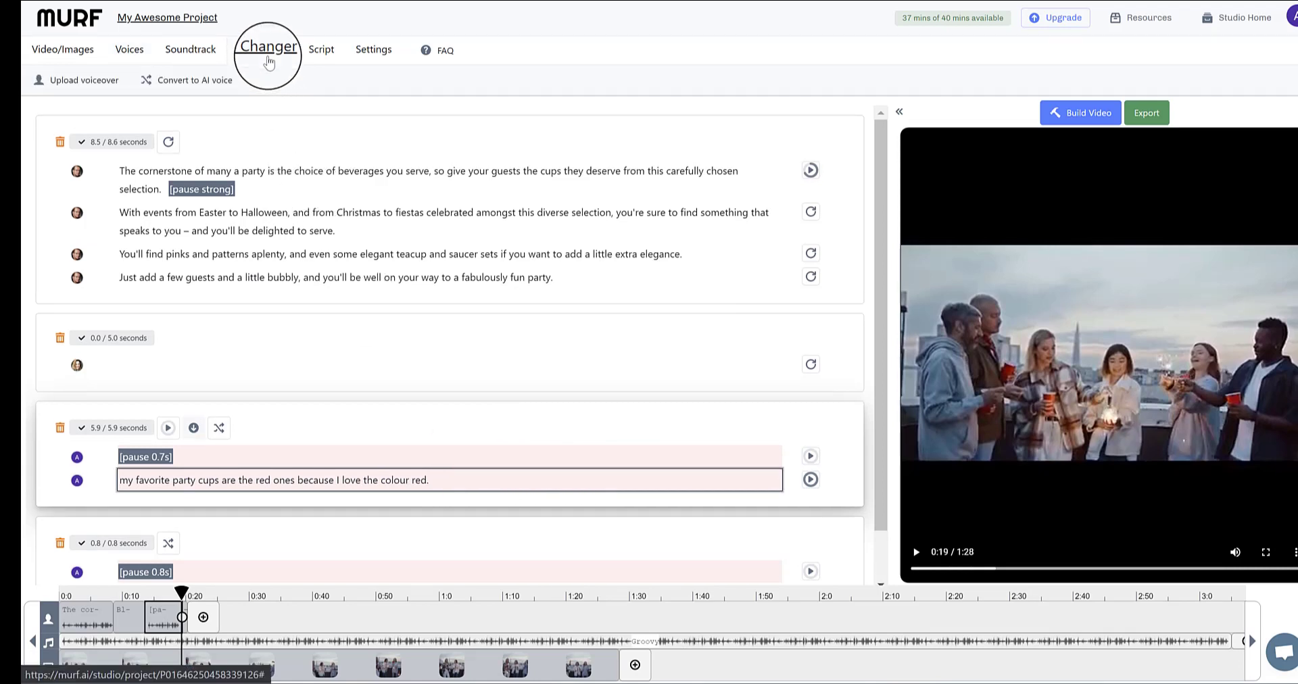
{"action": "left_click", "coordinate": [198, 89]}
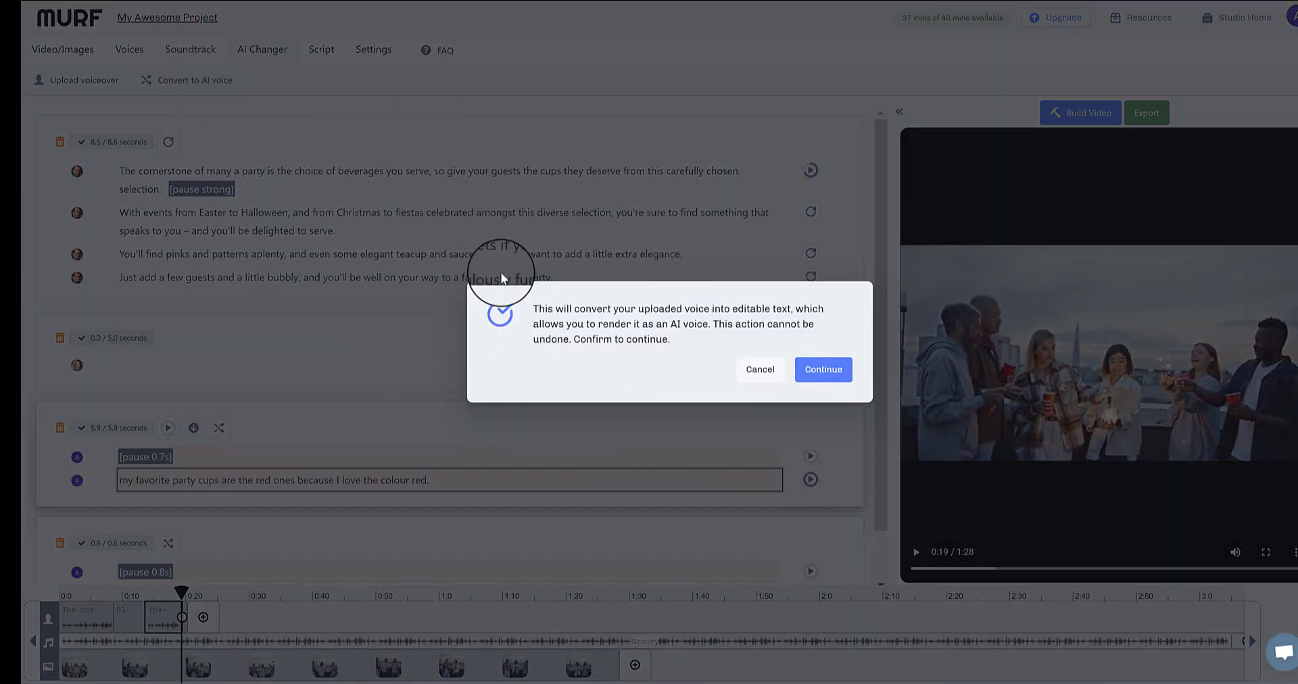
{"action": "left_click", "coordinate": [831, 373]}
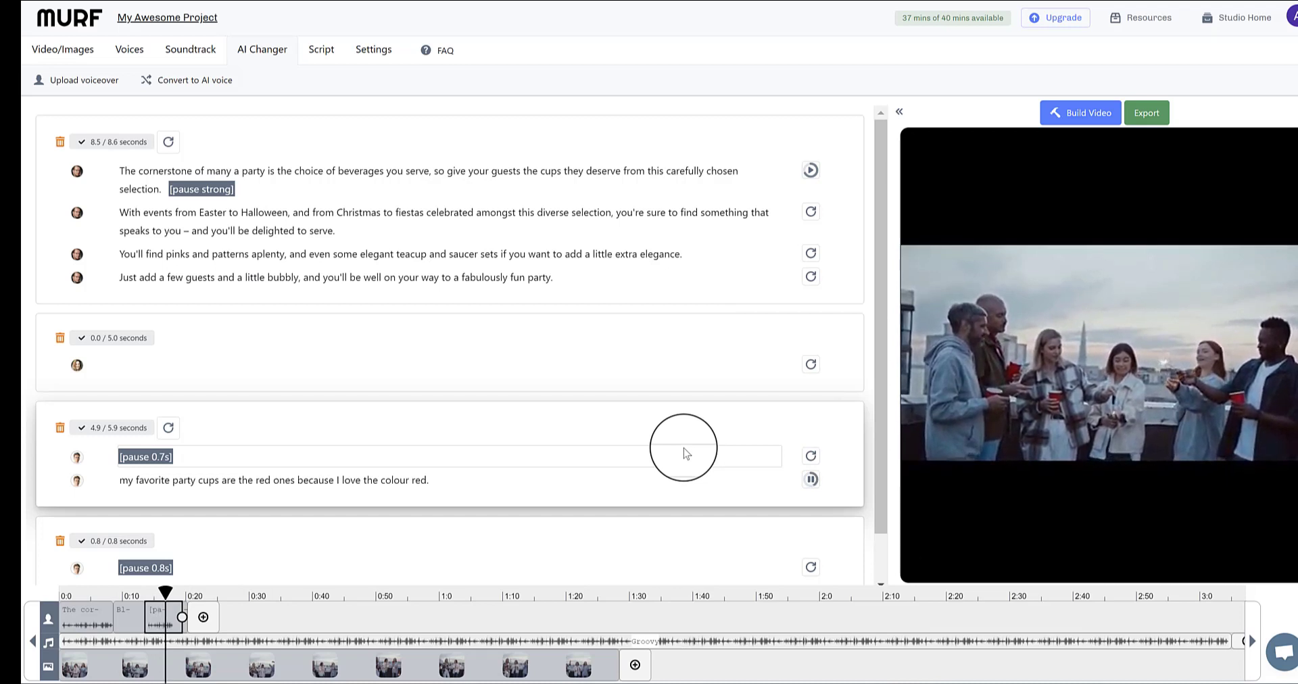
{"action": "left_click", "coordinate": [298, 54]}
Step: Check the upload script option, then keep the Settings audio channel Mono and view loudness levels
{"action": "left_click", "coordinate": [77, 80]}
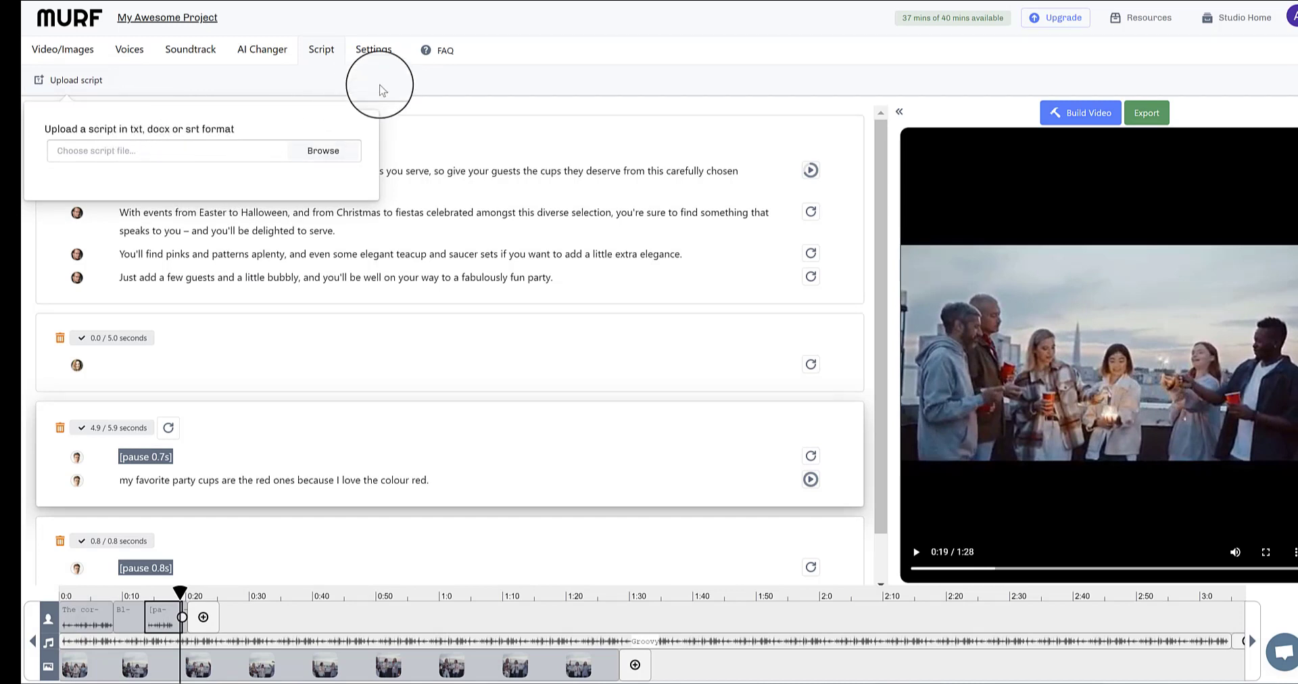
{"action": "left_click", "coordinate": [372, 51]}
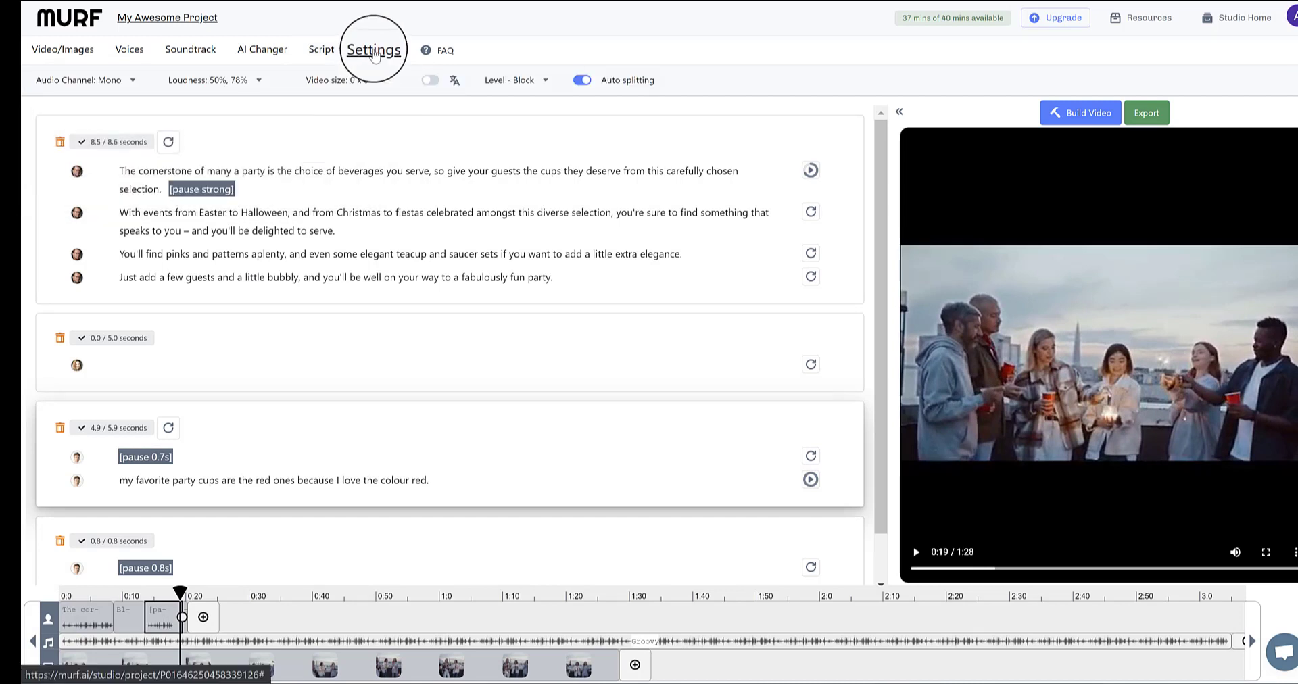
{"action": "left_click", "coordinate": [124, 86]}
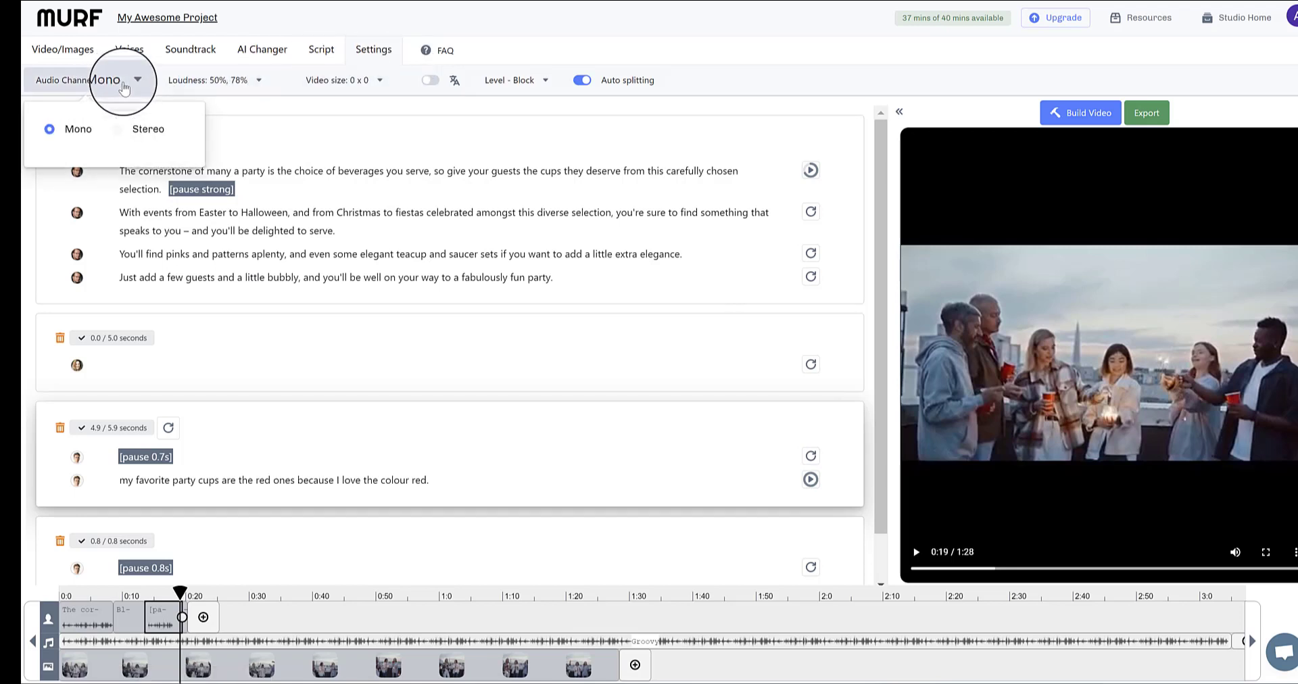
{"action": "left_click", "coordinate": [123, 87]}
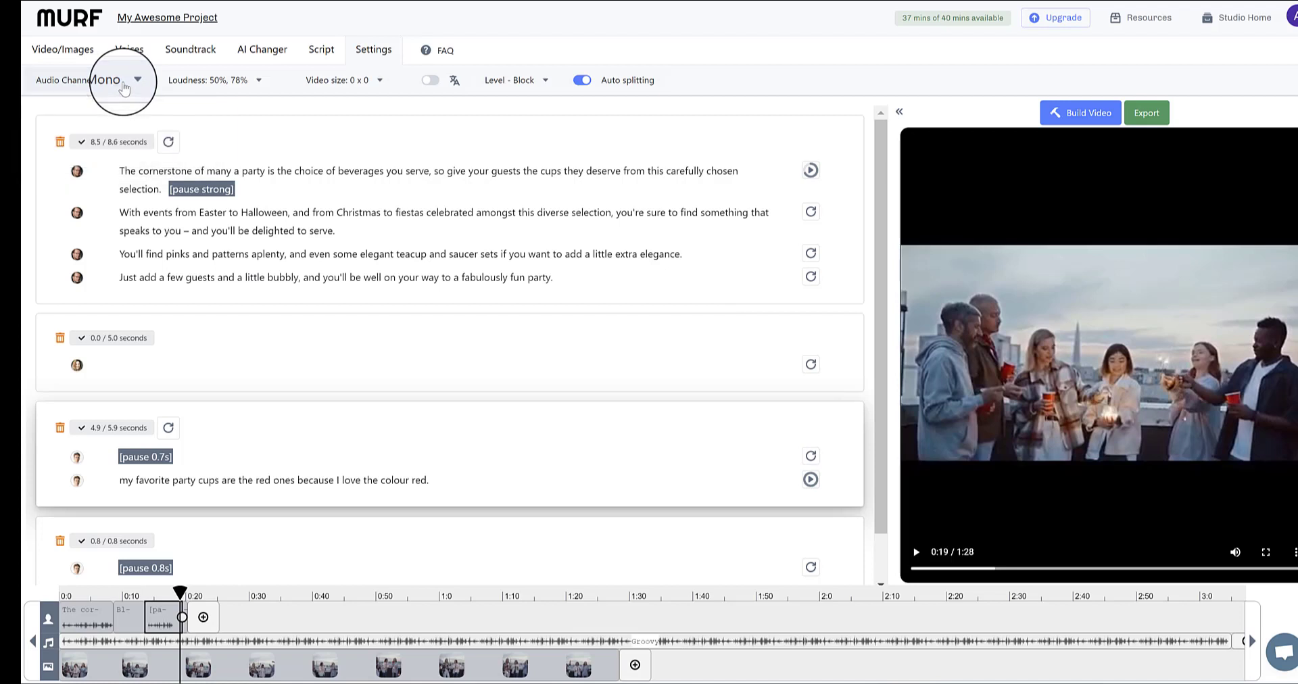
{"action": "left_click", "coordinate": [231, 88]}
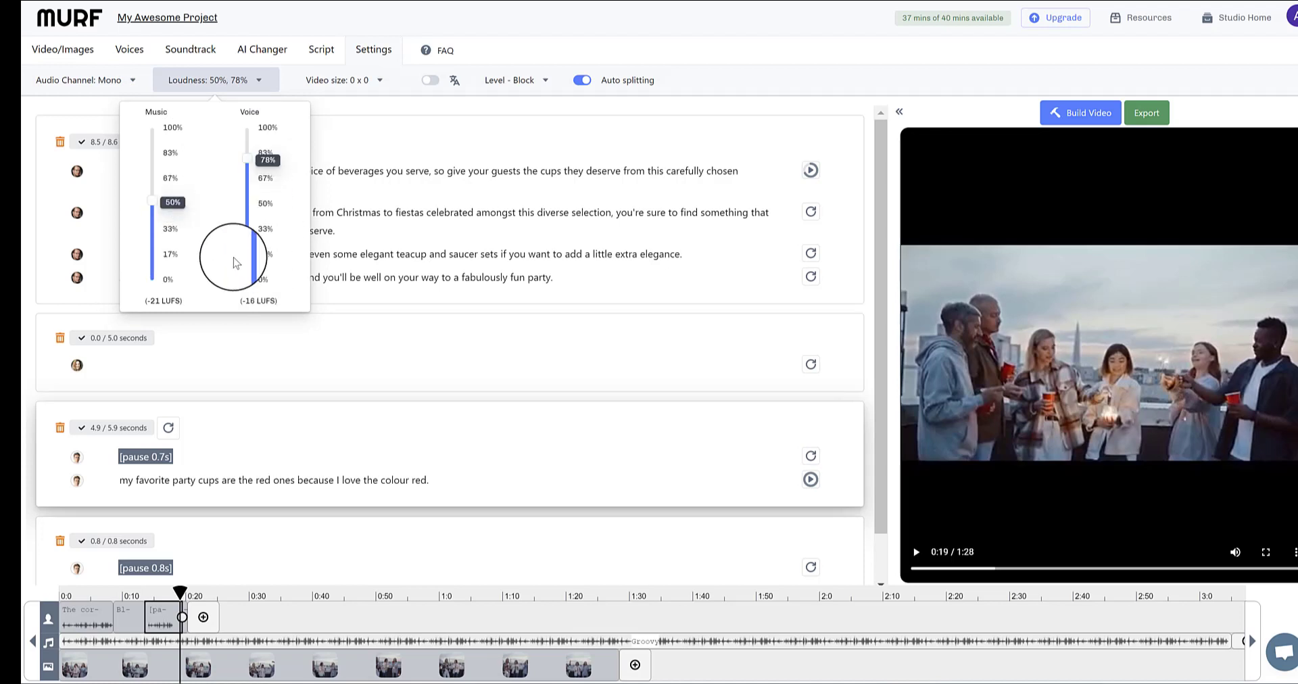
Step: Set the video size to the Instagram Feed Square 600 x 600 preset
{"action": "left_click", "coordinate": [353, 81]}
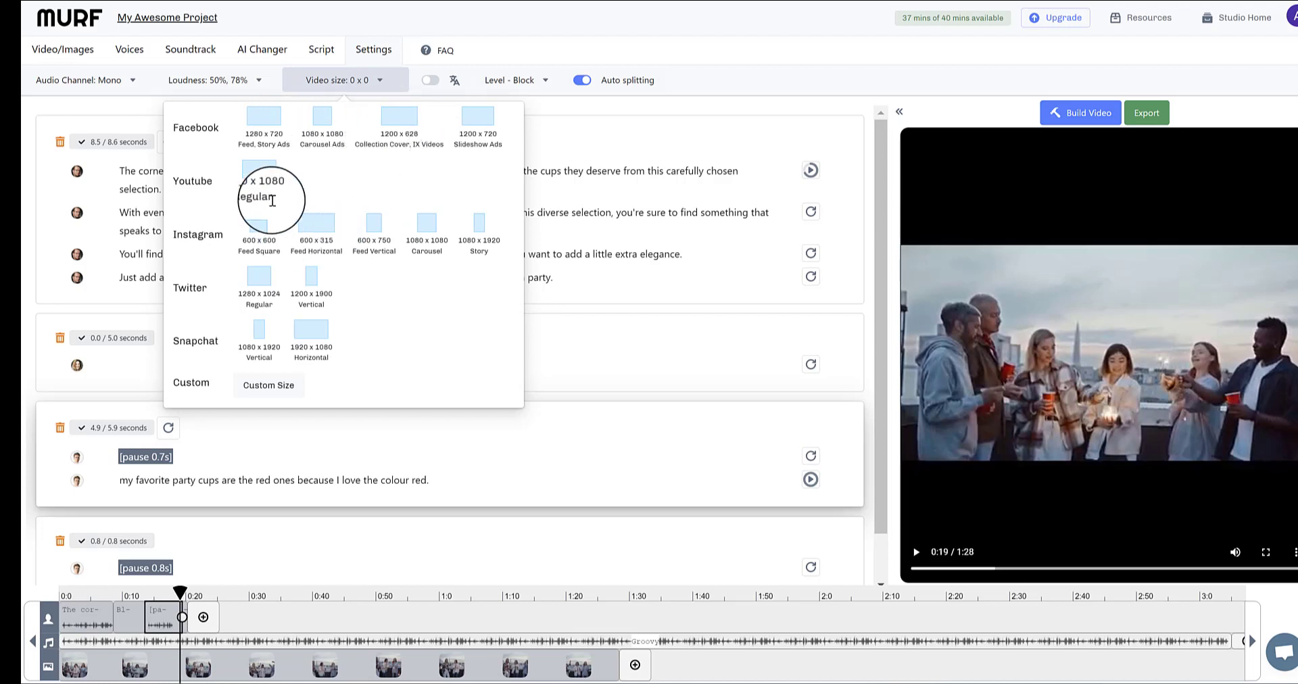
{"action": "left_click", "coordinate": [263, 232]}
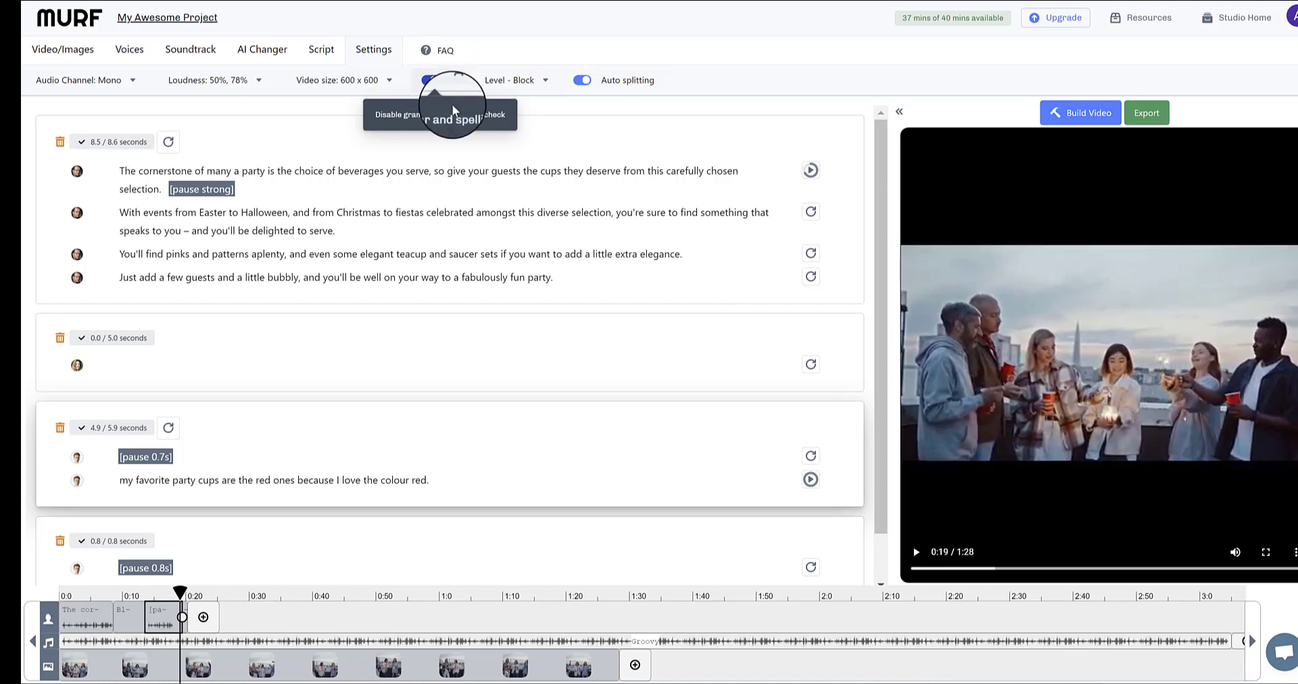
{"action": "left_click", "coordinate": [516, 82]}
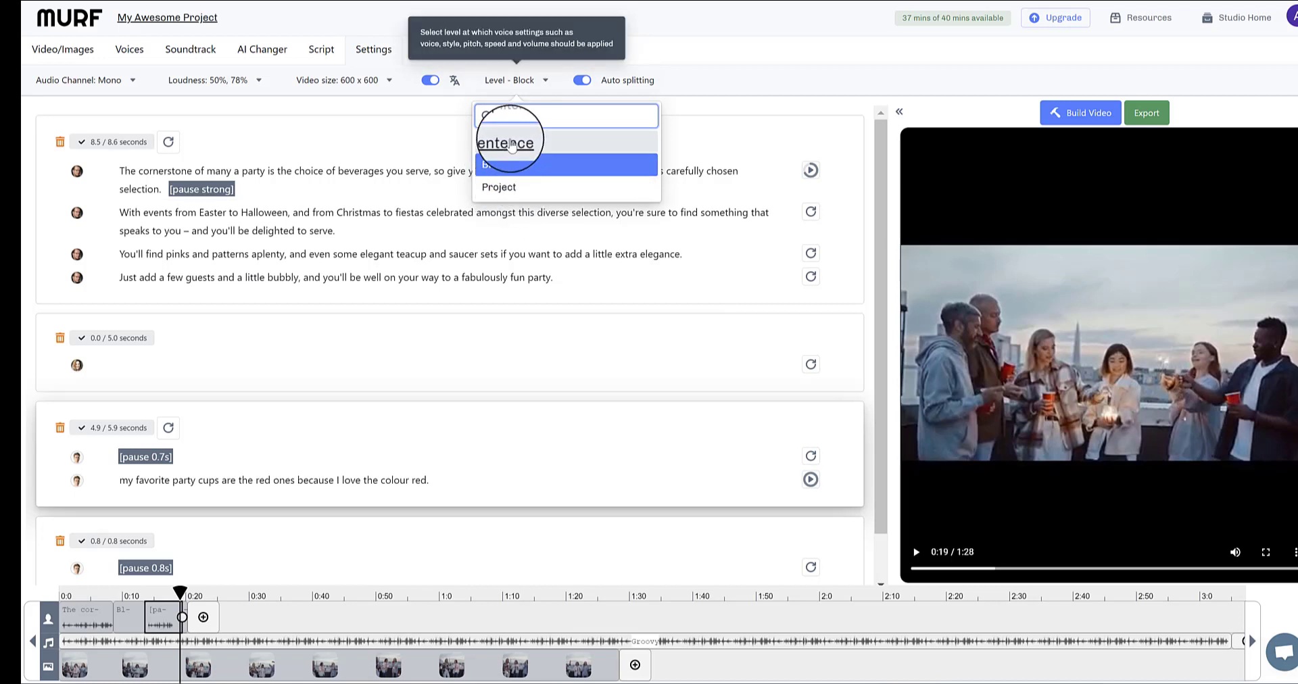
Step: Close the Level dropdown and select through each of the four script lines
{"action": "left_click", "coordinate": [302, 183]}
{"action": "left_click", "coordinate": [267, 192]}
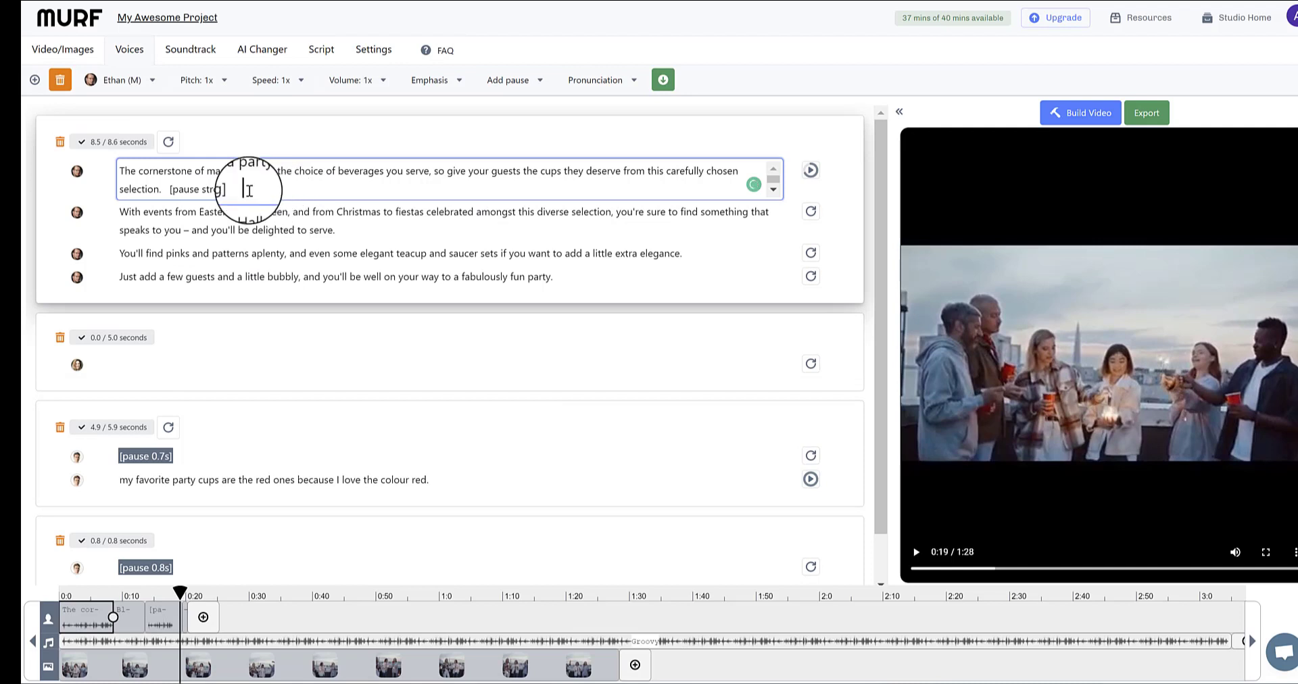
{"action": "left_click_drag", "start_coordinate": [249, 190], "coordinate": [125, 169]}
{"action": "left_click", "coordinate": [223, 219]}
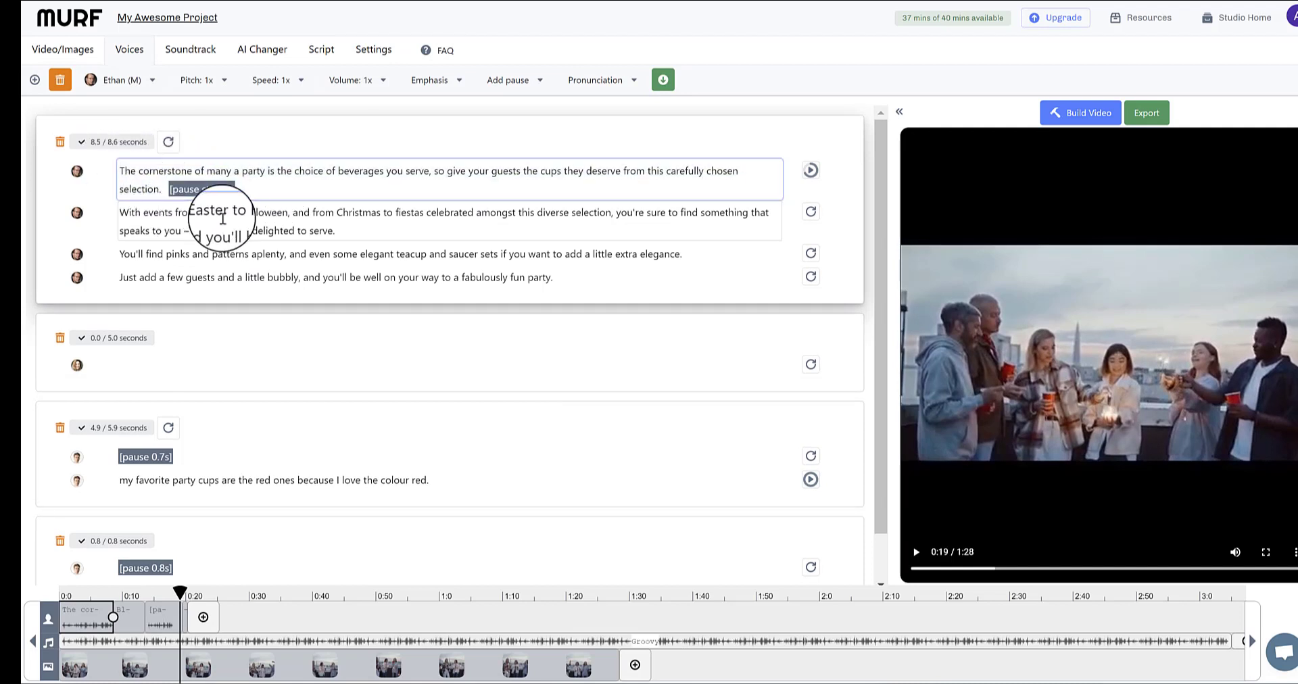
{"action": "triple_click", "coordinate": [254, 256]}
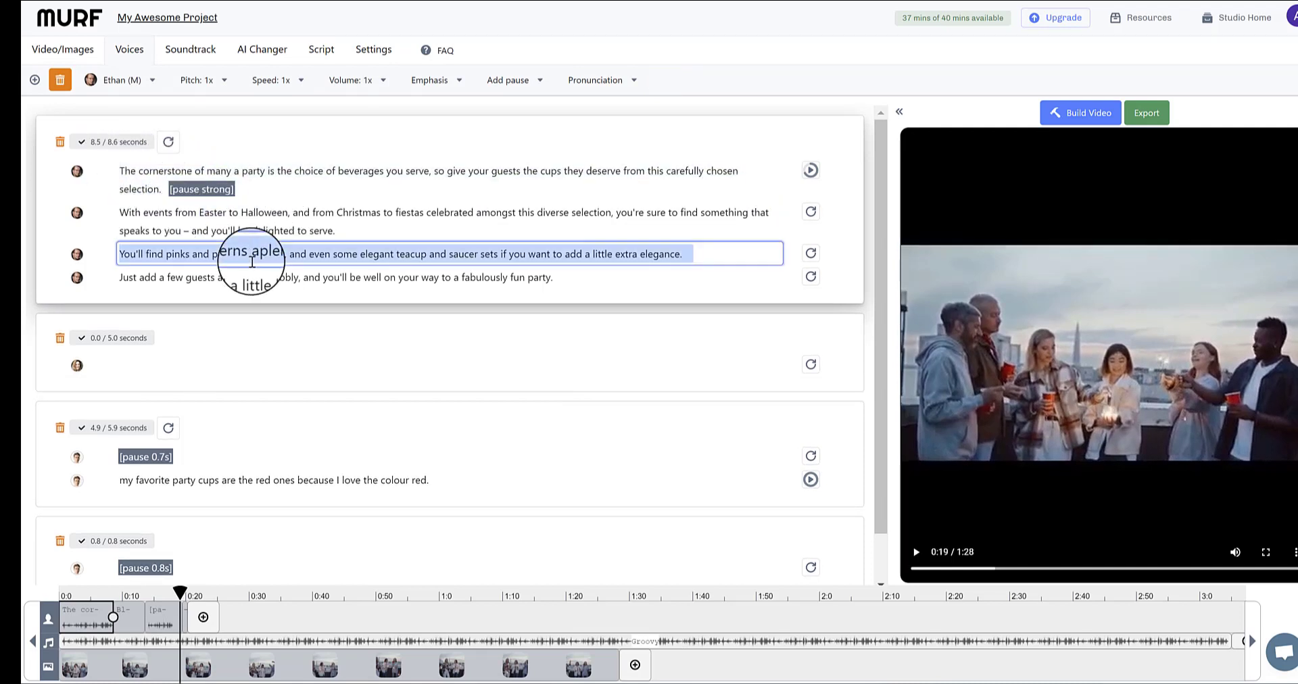
{"action": "triple_click", "coordinate": [299, 277]}
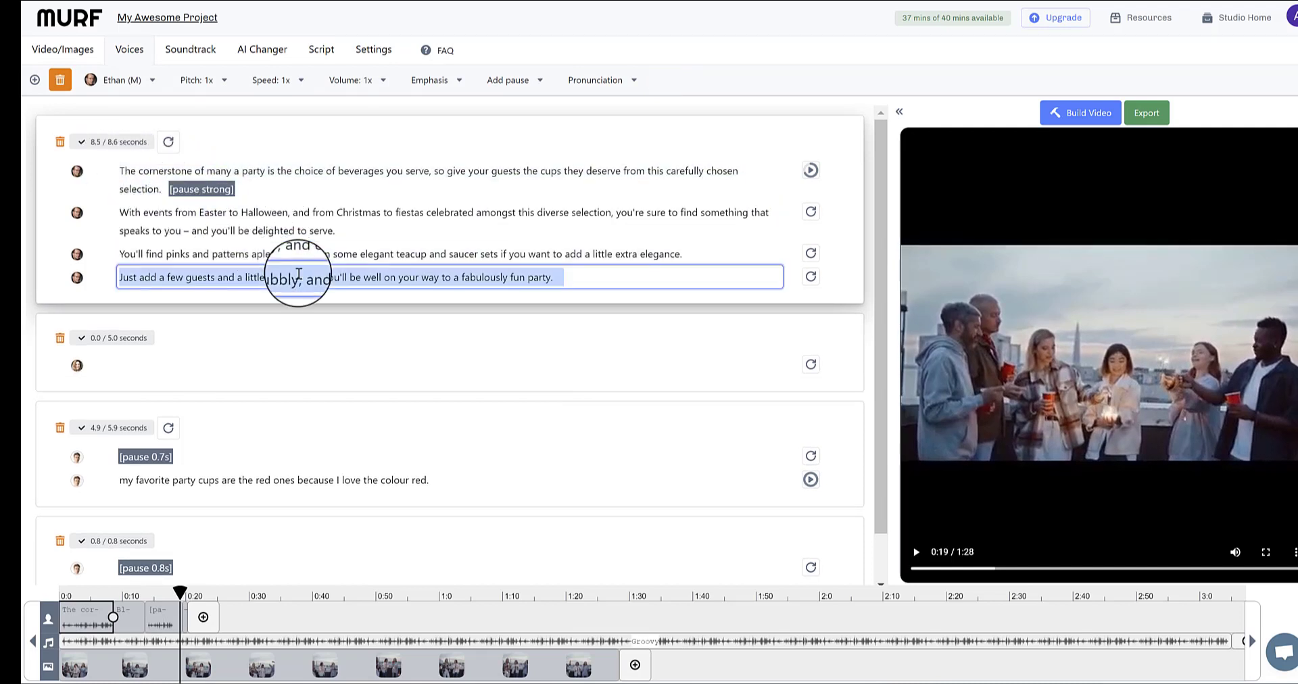
{"action": "triple_click", "coordinate": [370, 177]}
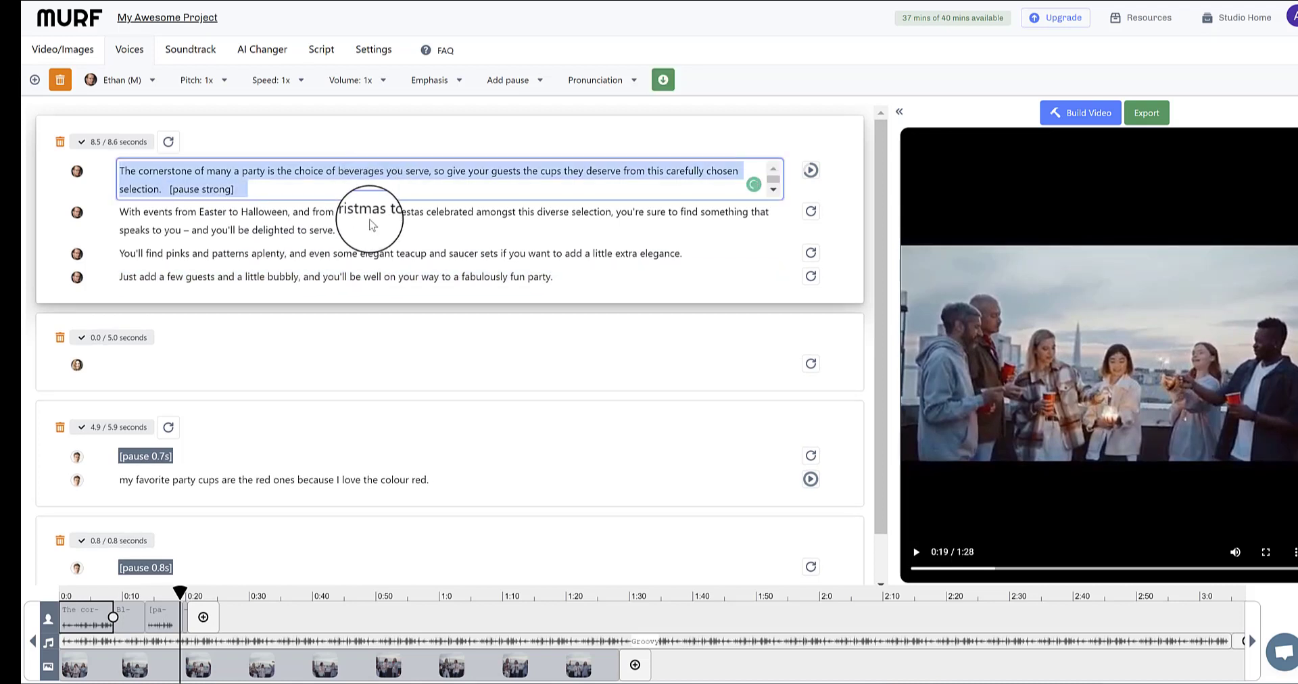
{"action": "left_click", "coordinate": [340, 231]}
{"action": "triple_click", "coordinate": [357, 228]}
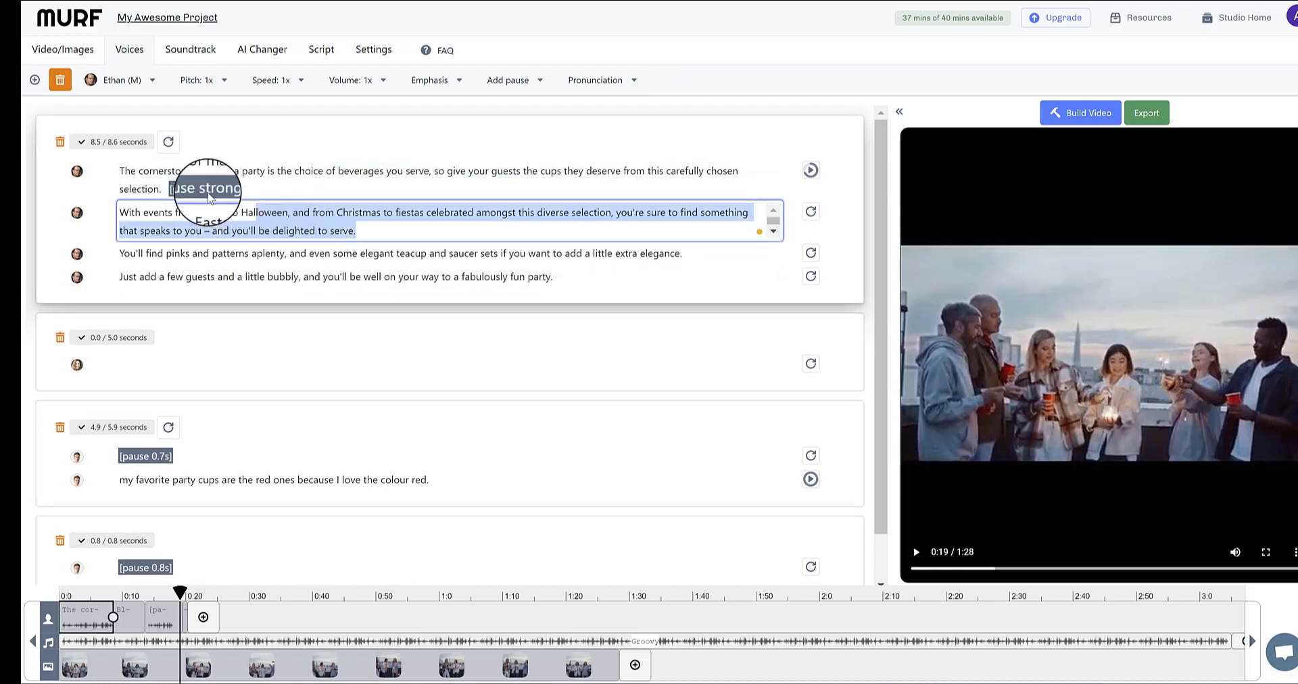
{"action": "left_click", "coordinate": [439, 253]}
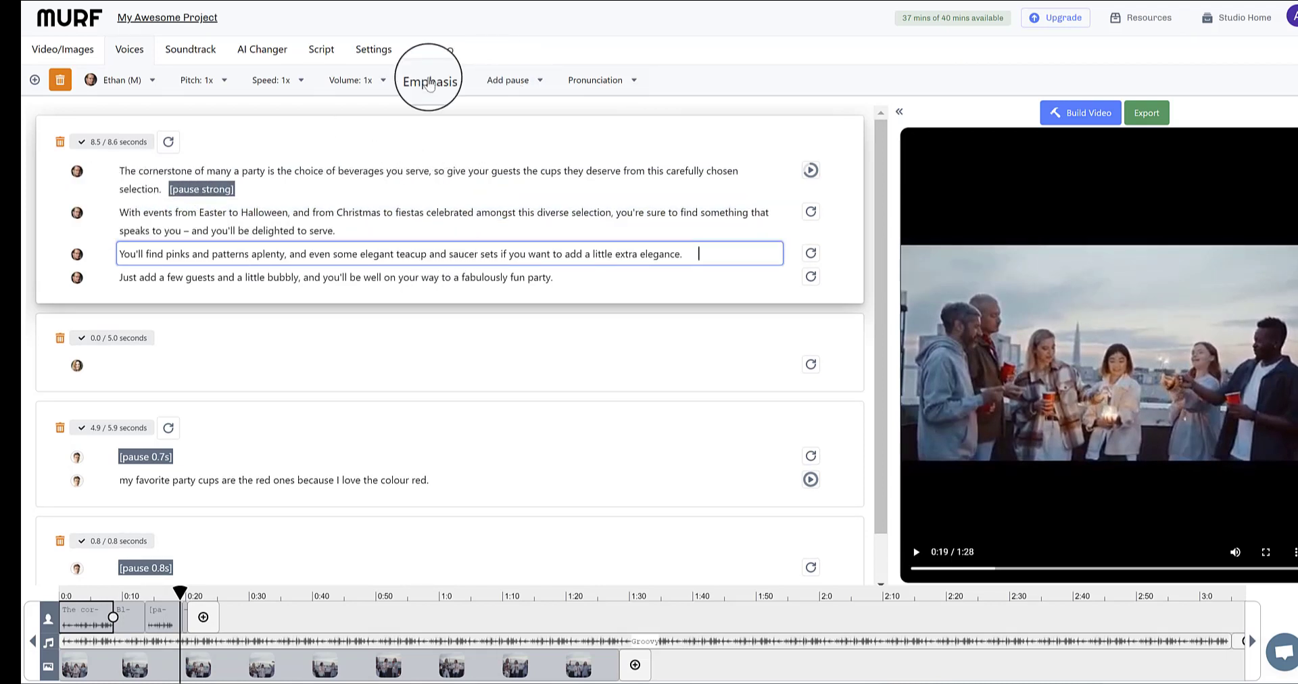
Step: Switch on auto splitting in the project settings, then play and pause the video preview
{"action": "left_click", "coordinate": [499, 55]}
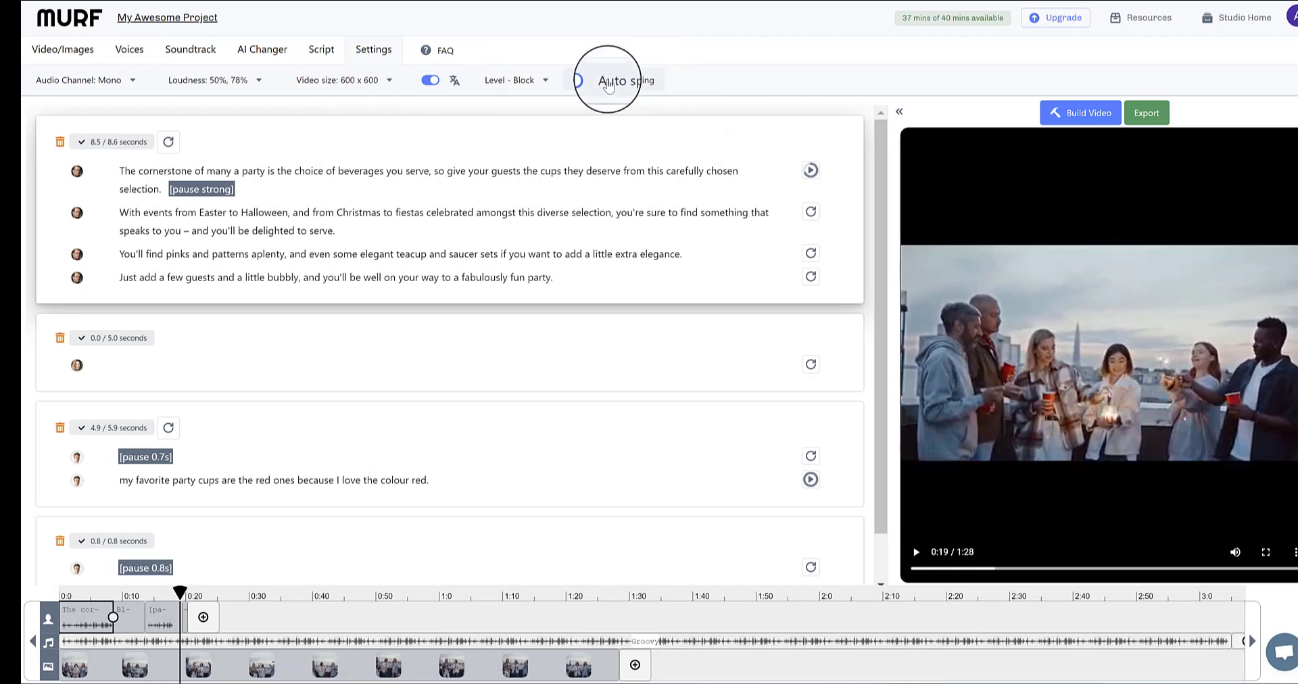
{"action": "left_click", "coordinate": [524, 165]}
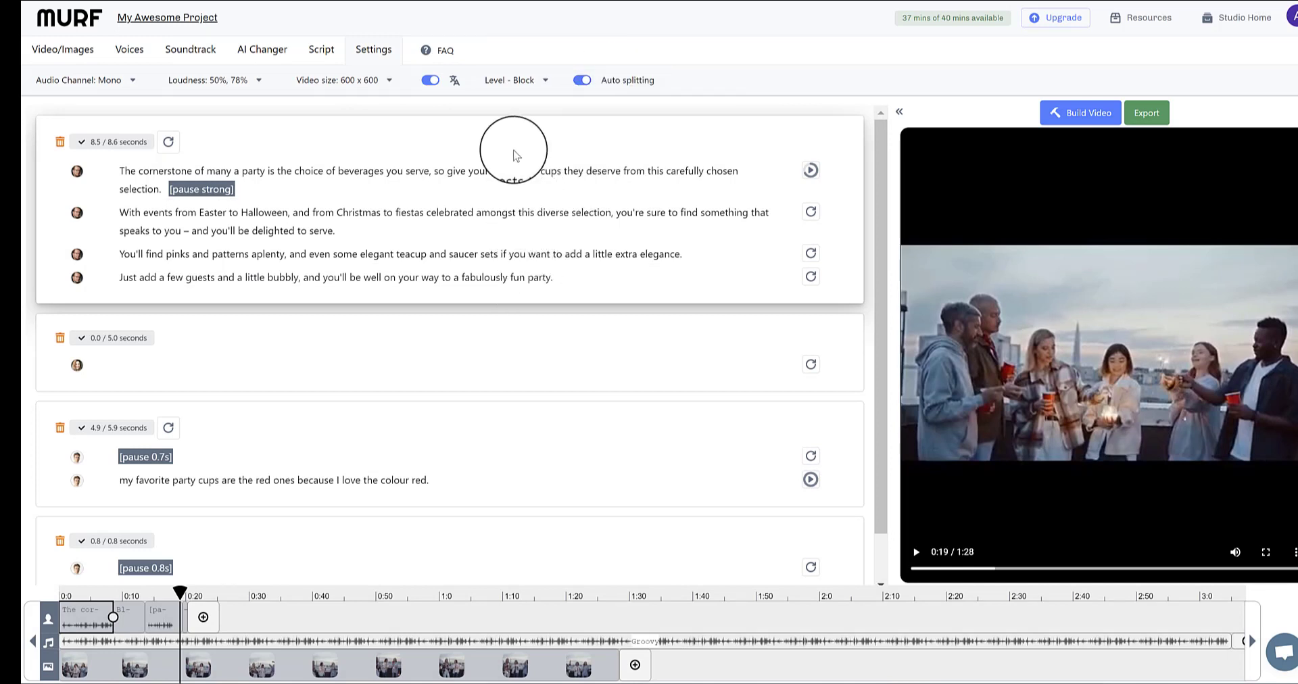
{"action": "left_click", "coordinate": [917, 553]}
{"action": "left_click", "coordinate": [914, 505]}
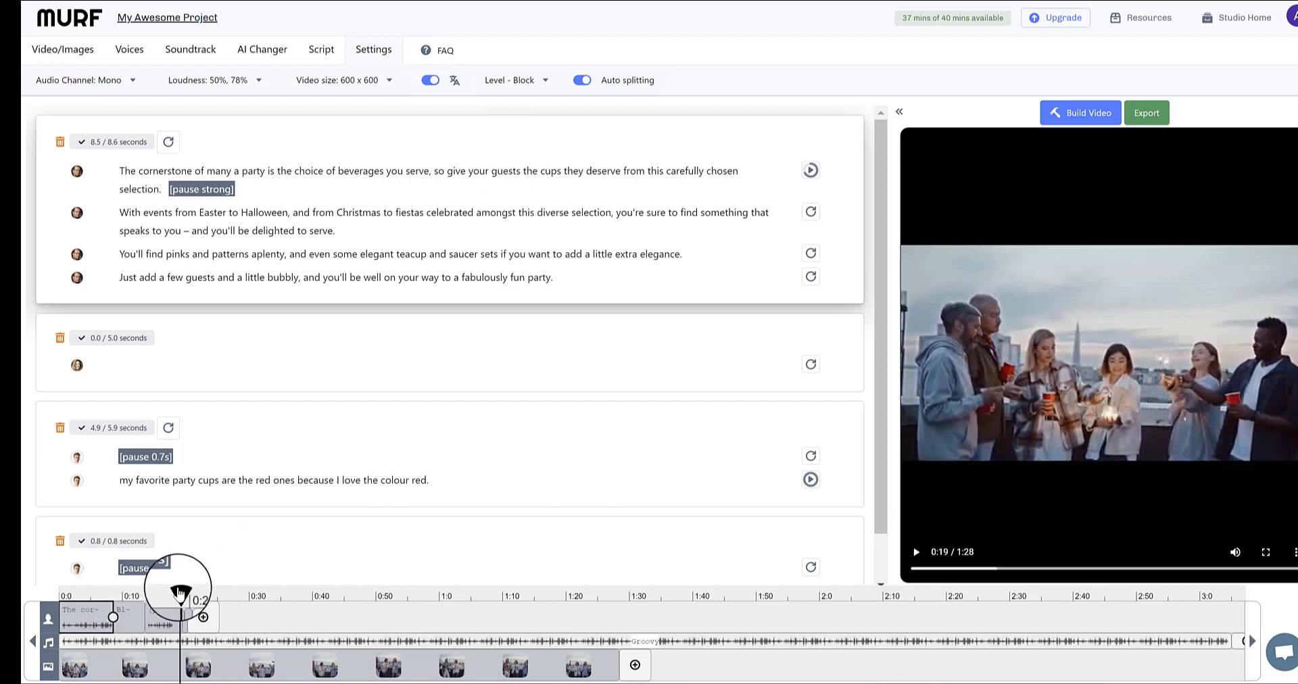
Step: Trim the background soundtrack to about 19 seconds and the video clip to about 23 seconds
{"action": "left_click", "coordinate": [1231, 654]}
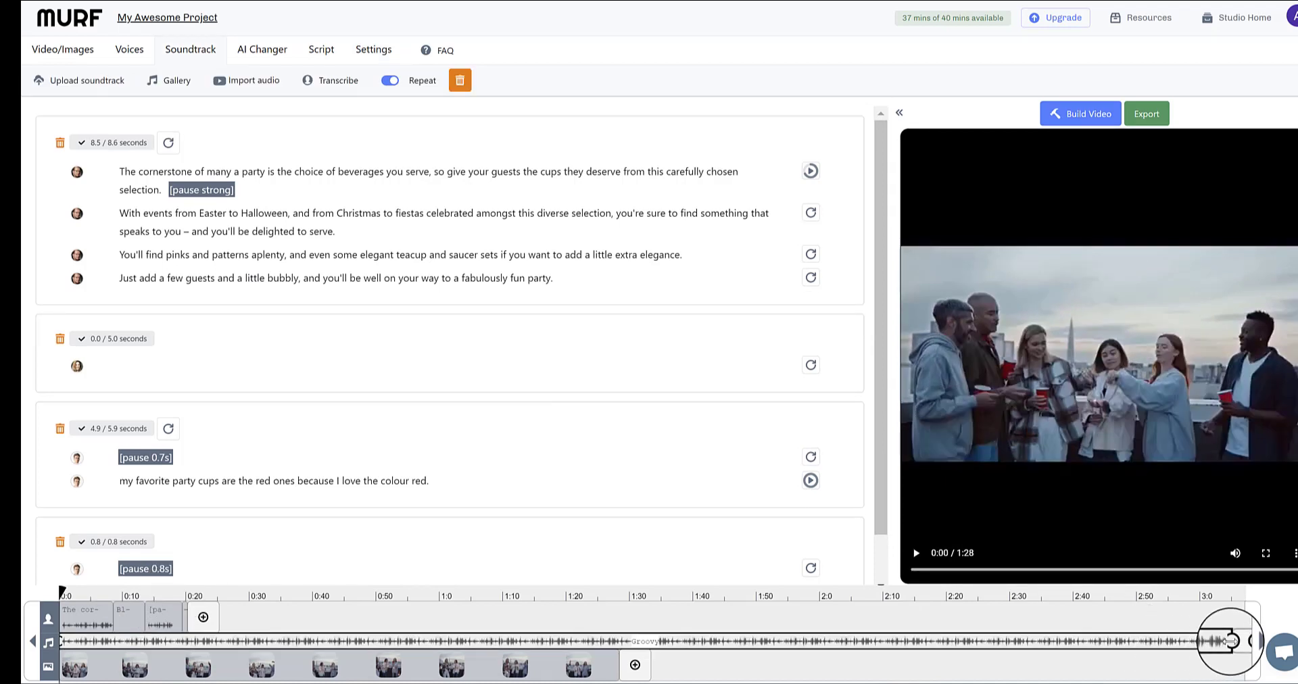
{"action": "left_click_drag", "start_coordinate": [1229, 641], "coordinate": [647, 636]}
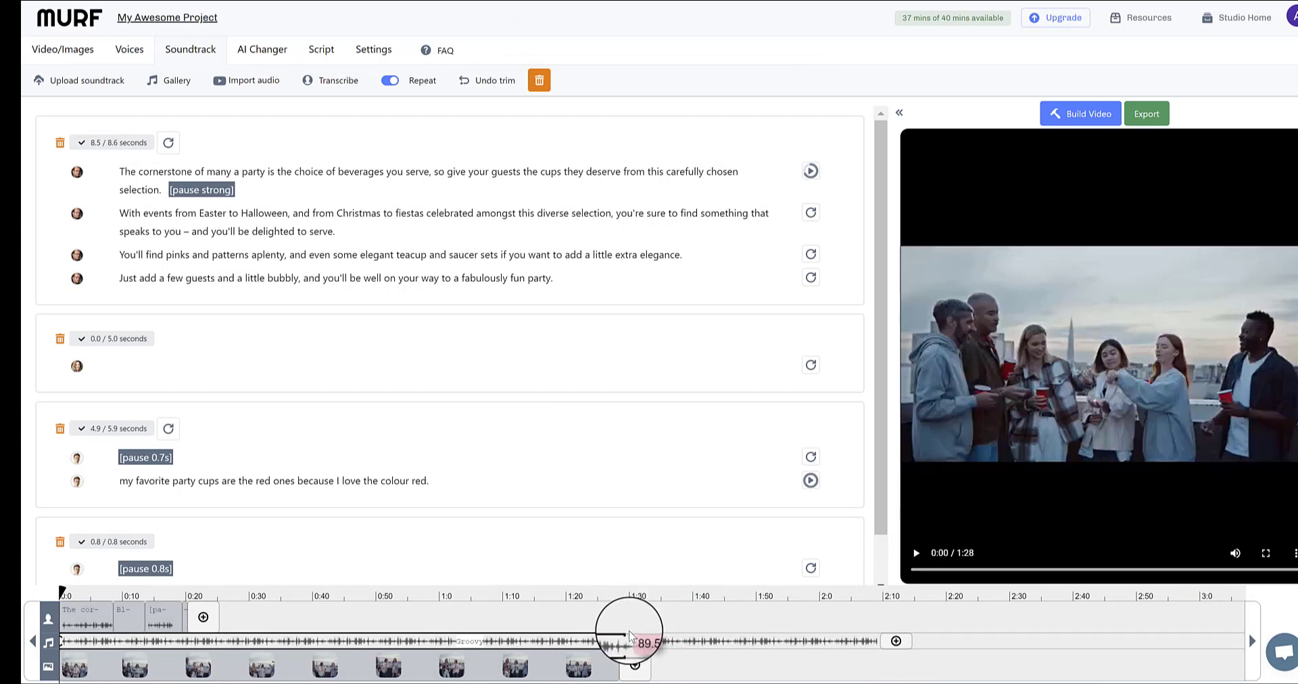
{"action": "left_click_drag", "start_coordinate": [628, 635], "coordinate": [515, 639]}
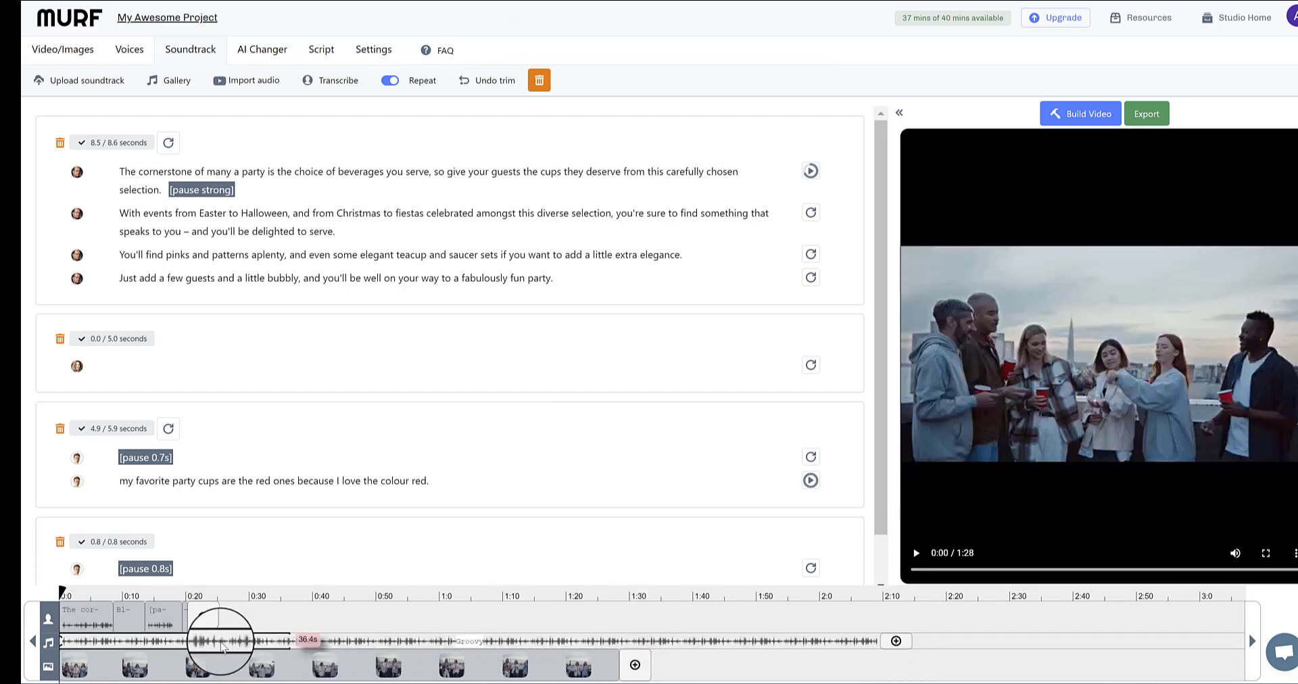
{"action": "left_click_drag", "start_coordinate": [219, 646], "coordinate": [180, 640]}
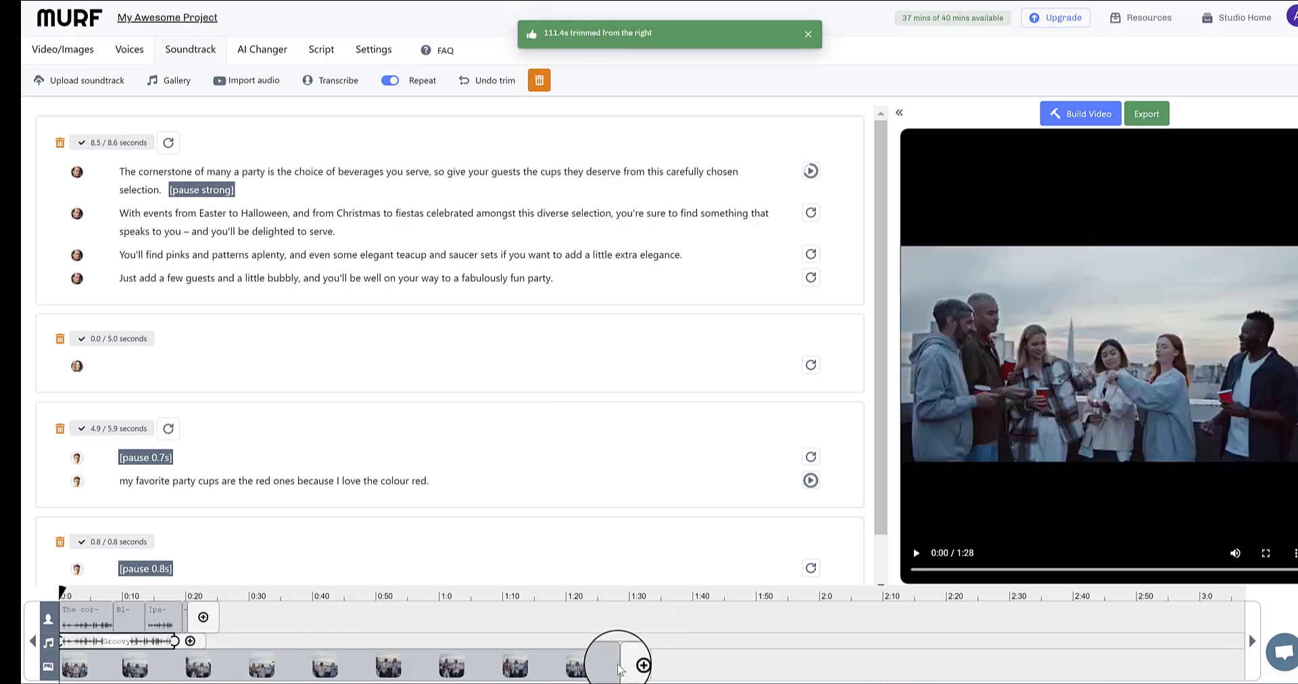
{"action": "left_click_drag", "start_coordinate": [618, 668], "coordinate": [220, 642]}
{"action": "left_click", "coordinate": [177, 641]}
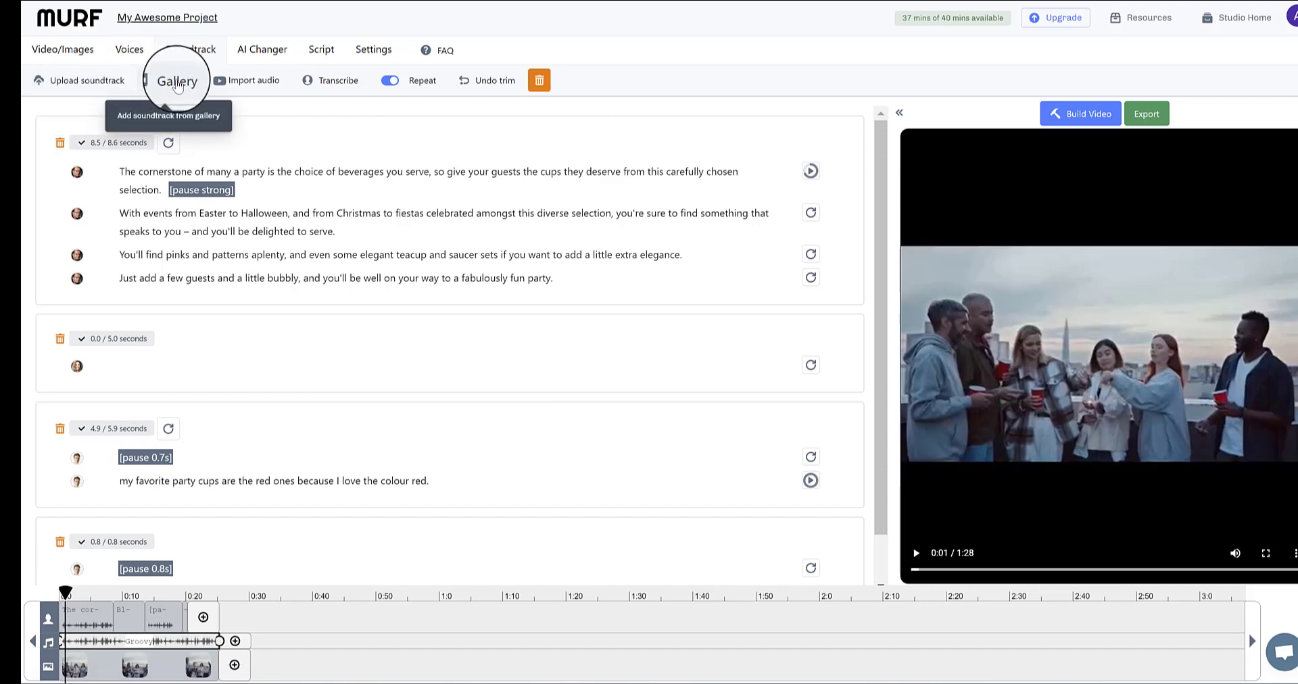
Step: Browse the soundtrack import options and Gallery without adding anything, then play the preview
{"action": "left_click", "coordinate": [243, 83]}
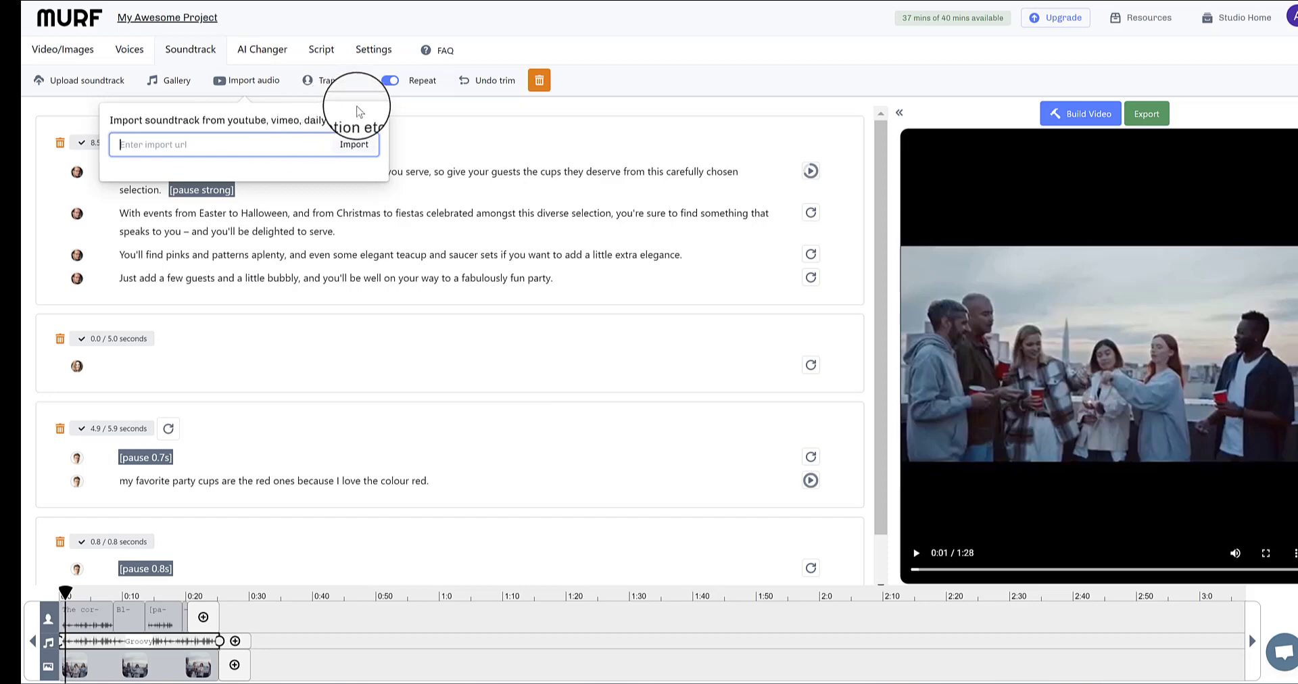
{"action": "left_click", "coordinate": [177, 82]}
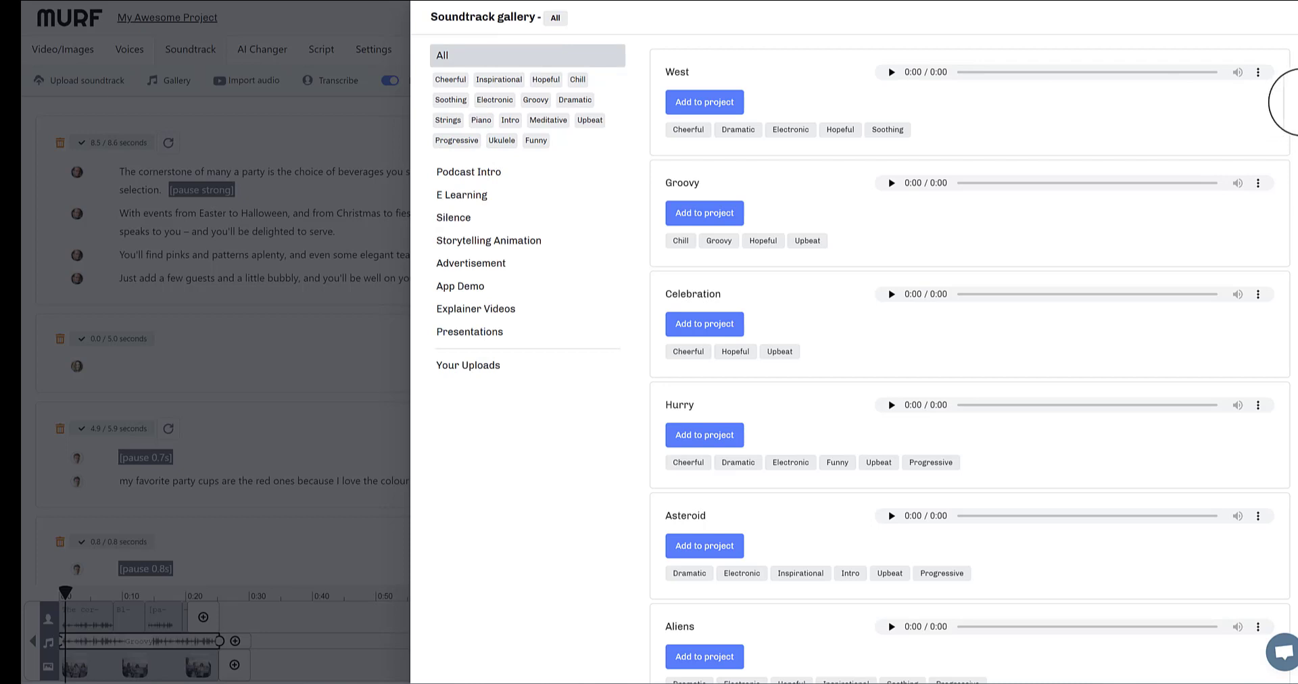
{"action": "scroll", "coordinate": [1285, 102], "scroll_direction": "down", "scroll_amount": 20}
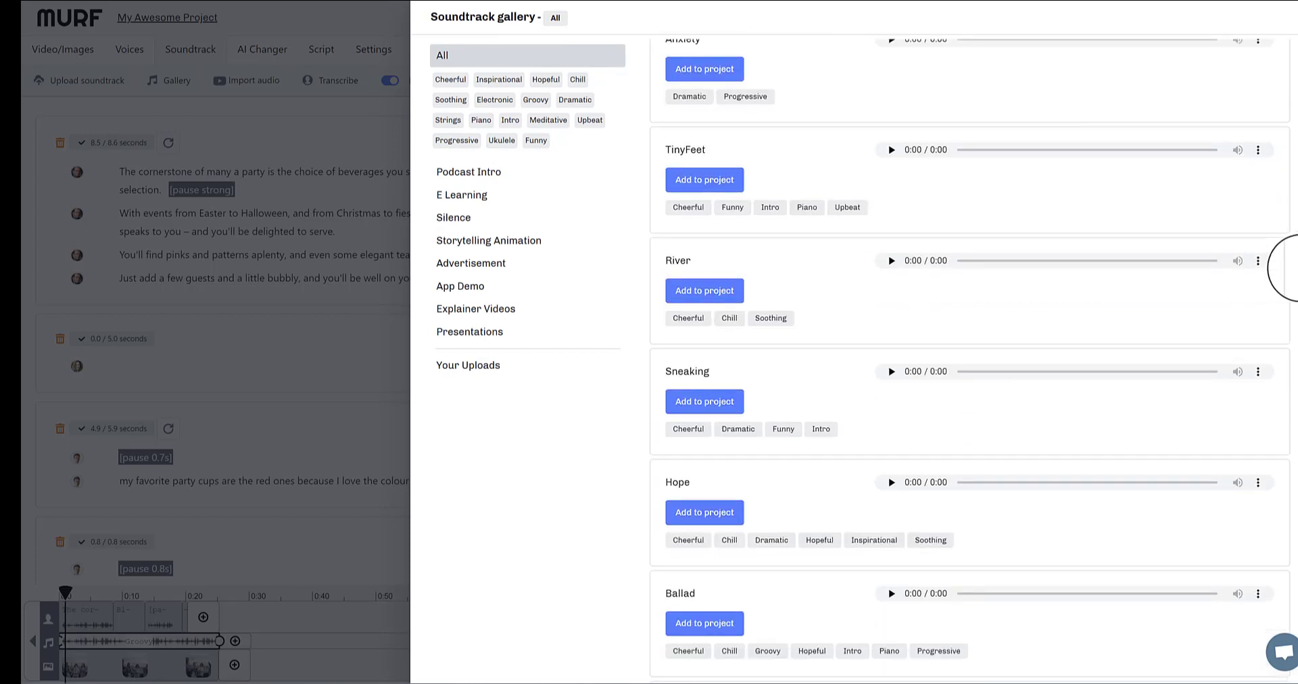
{"action": "scroll", "coordinate": [1288, 269], "scroll_direction": "down", "scroll_amount": 8}
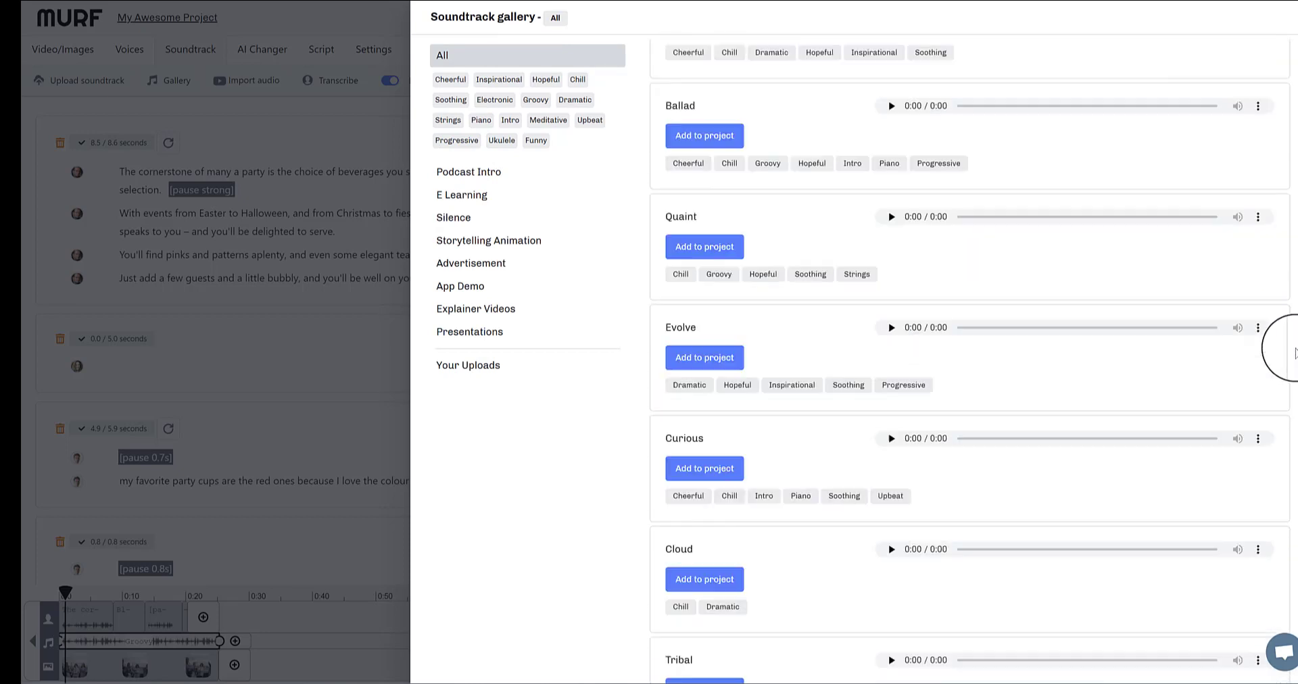
{"action": "scroll", "coordinate": [739, 328], "scroll_direction": "down", "scroll_amount": 4}
{"action": "key", "text": "Escape"}
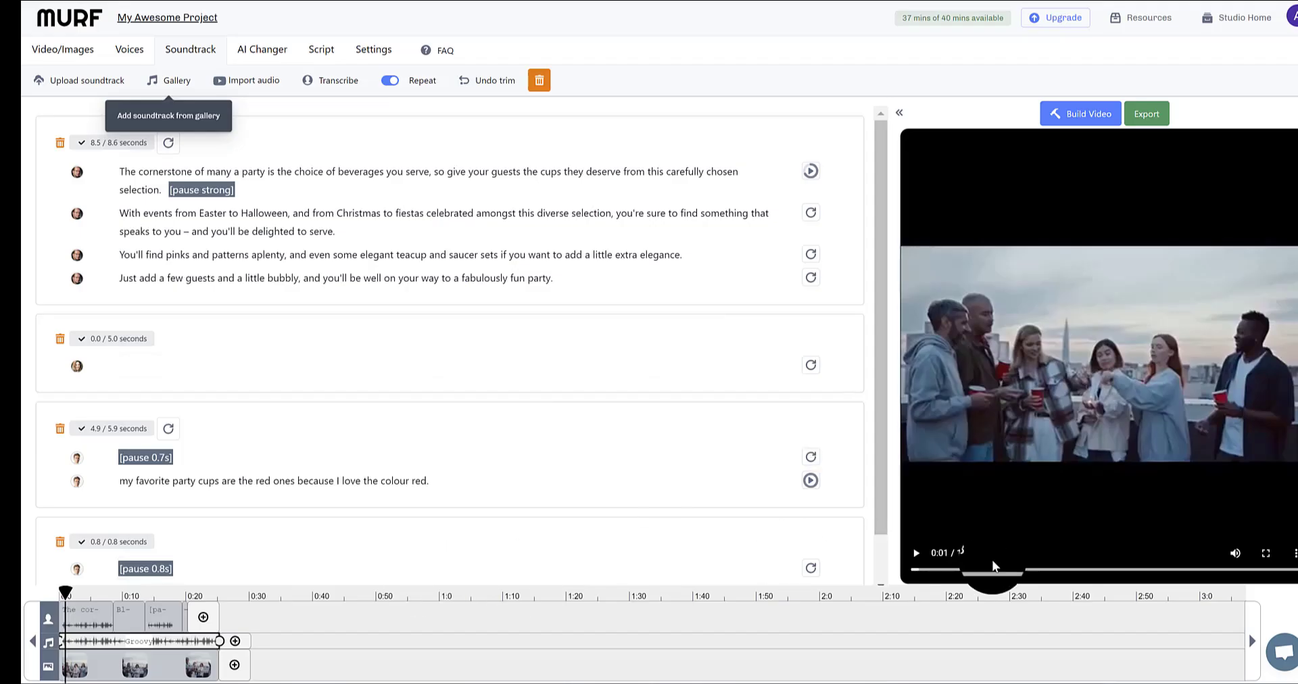
{"action": "left_click", "coordinate": [915, 554]}
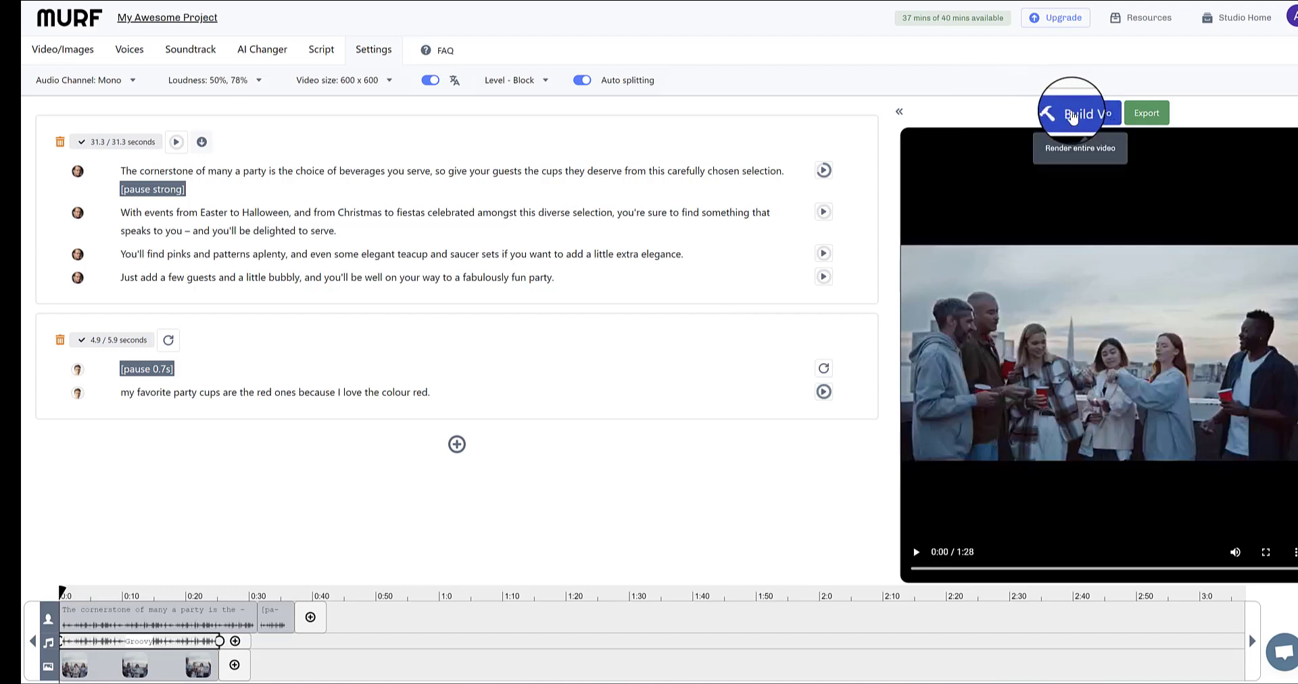
Step: Start a Quick render from Build Video and bring up the Export download dialog
{"action": "left_click", "coordinate": [1074, 115]}
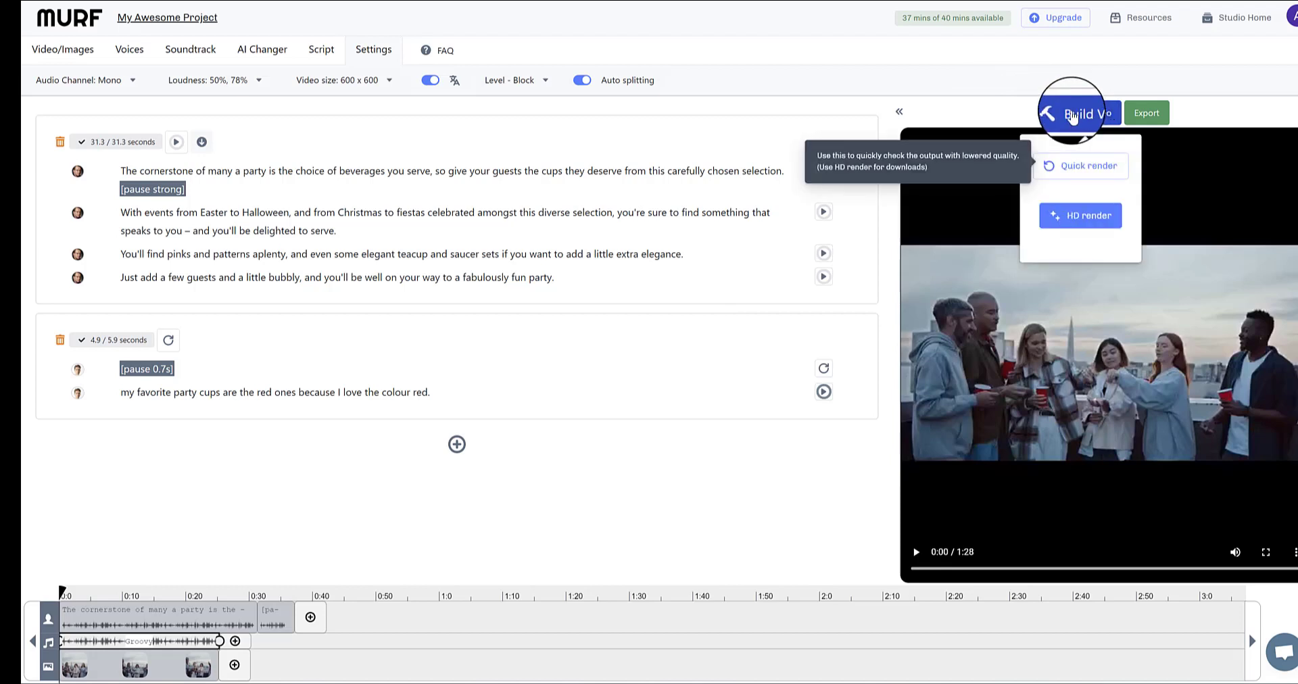
{"action": "left_click", "coordinate": [1074, 169]}
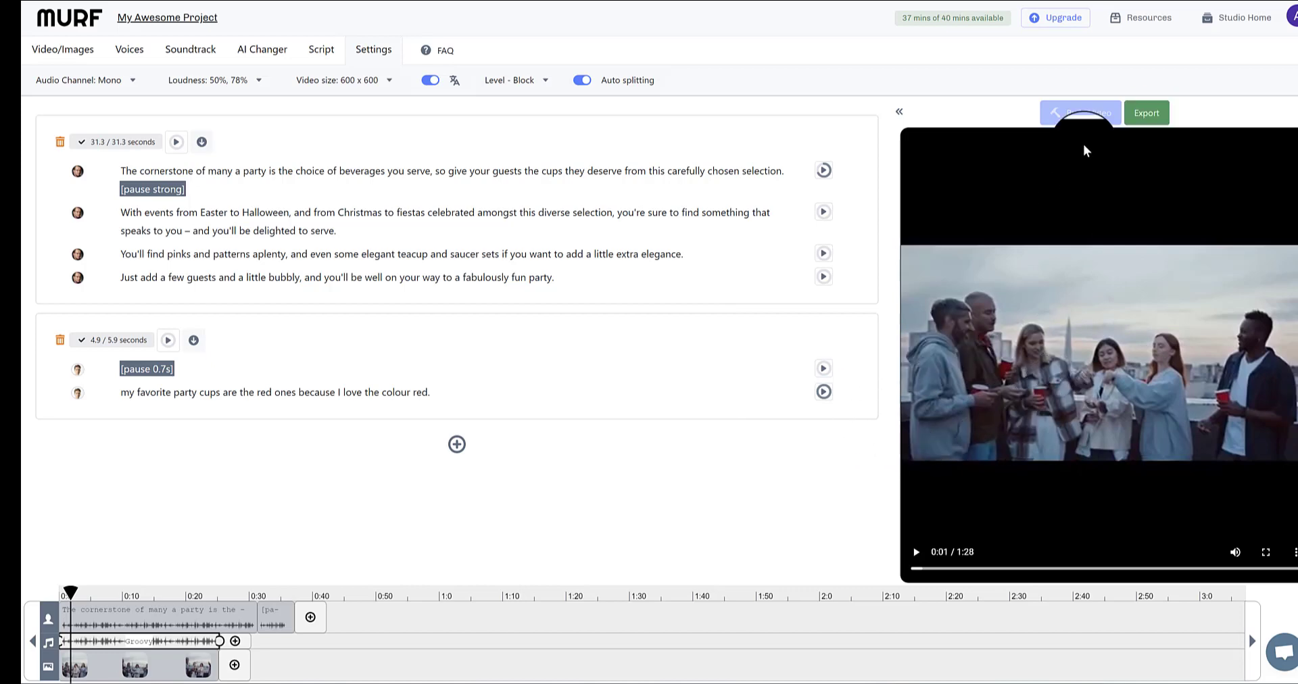
{"action": "left_click", "coordinate": [1147, 113]}
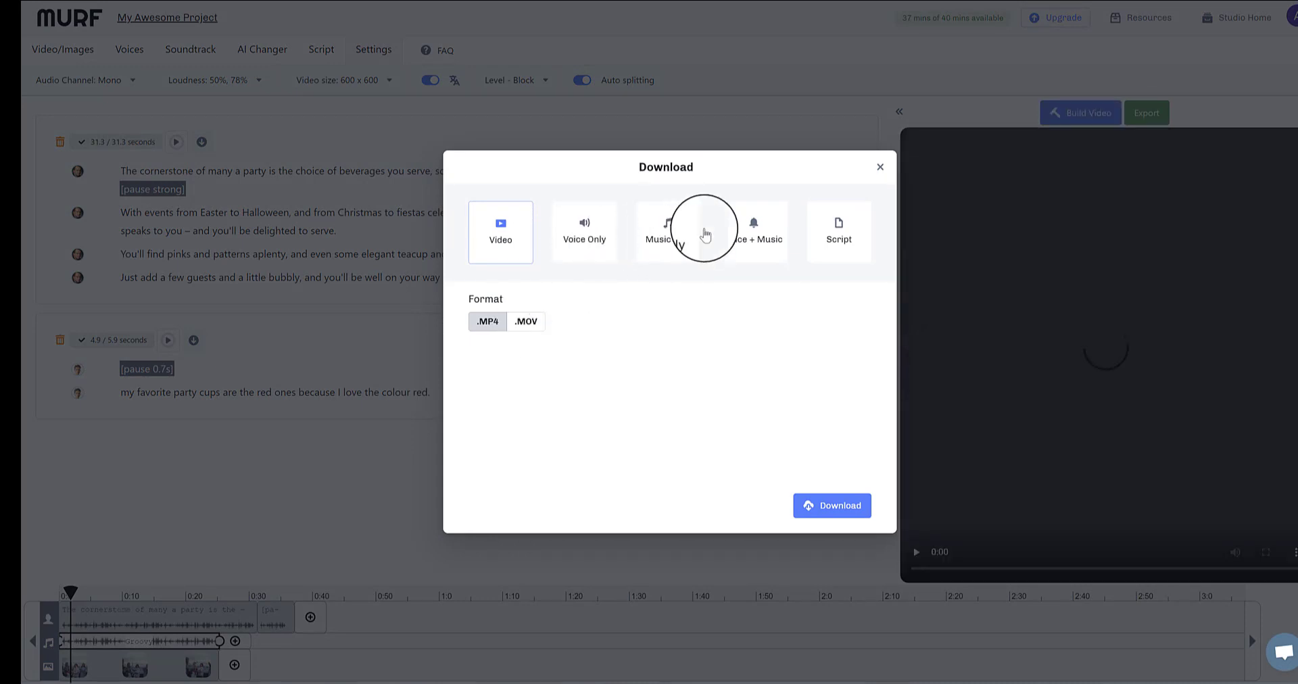
Step: Review the Script and Video download formats, close the dialog and play the 0:37 preview
{"action": "left_click", "coordinate": [837, 242]}
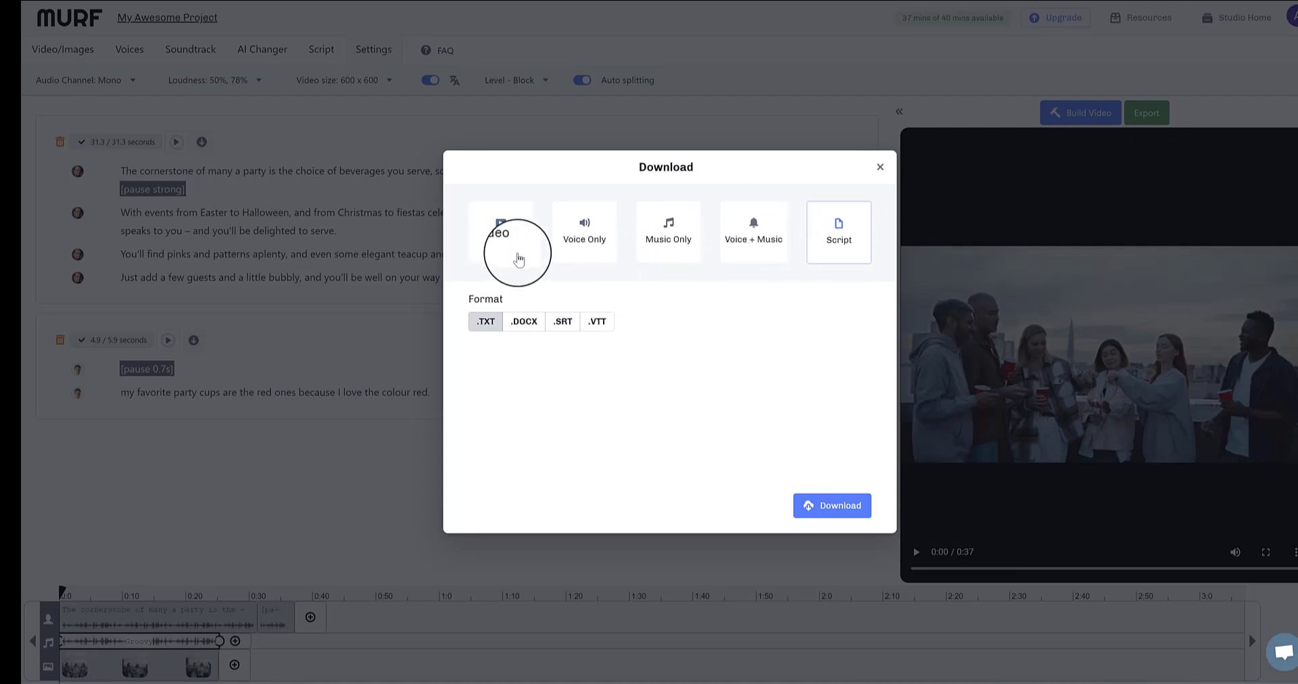
{"action": "left_click", "coordinate": [510, 244]}
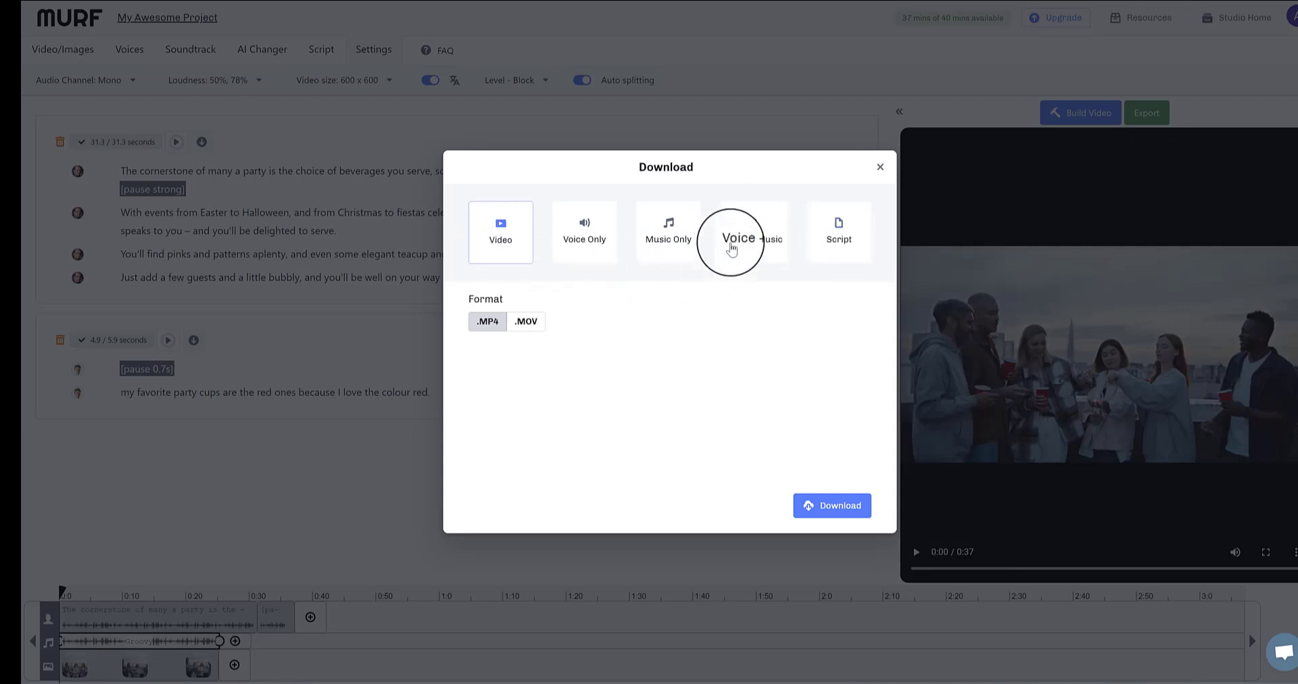
{"action": "left_click", "coordinate": [880, 166]}
{"action": "left_click", "coordinate": [916, 552]}
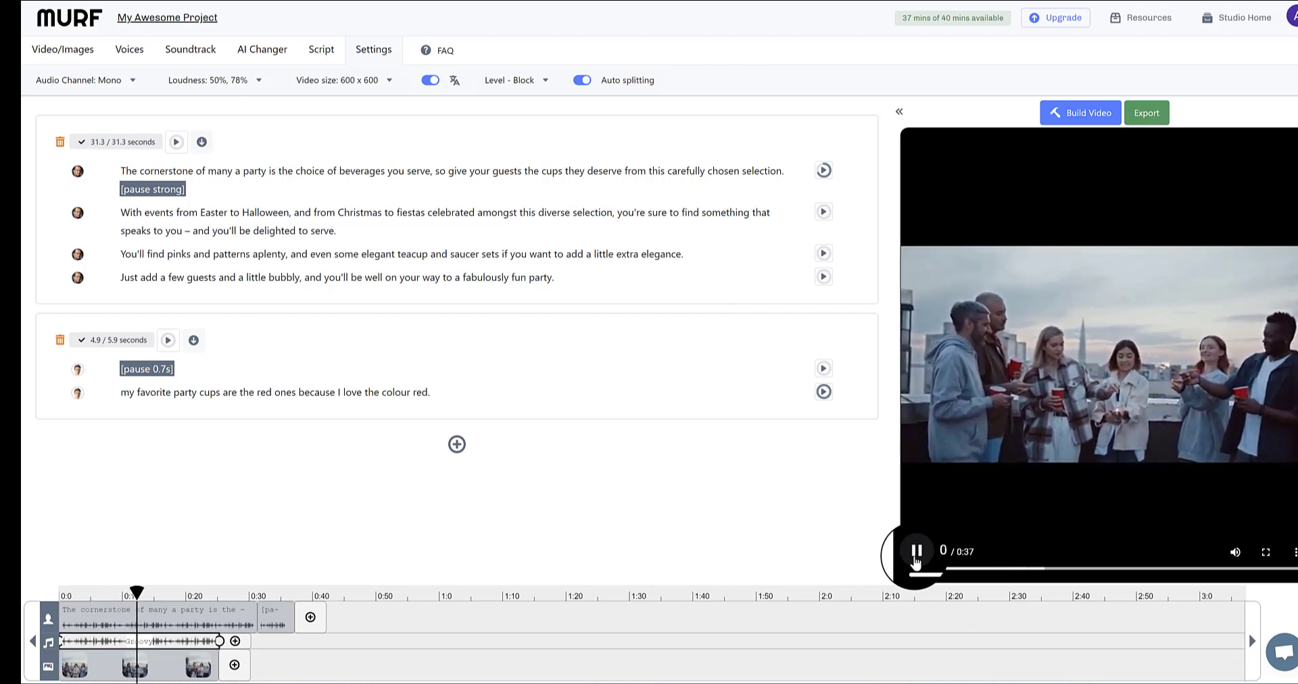
Step: Pause the rendered video preview at 0:13
{"action": "left_click", "coordinate": [916, 554]}
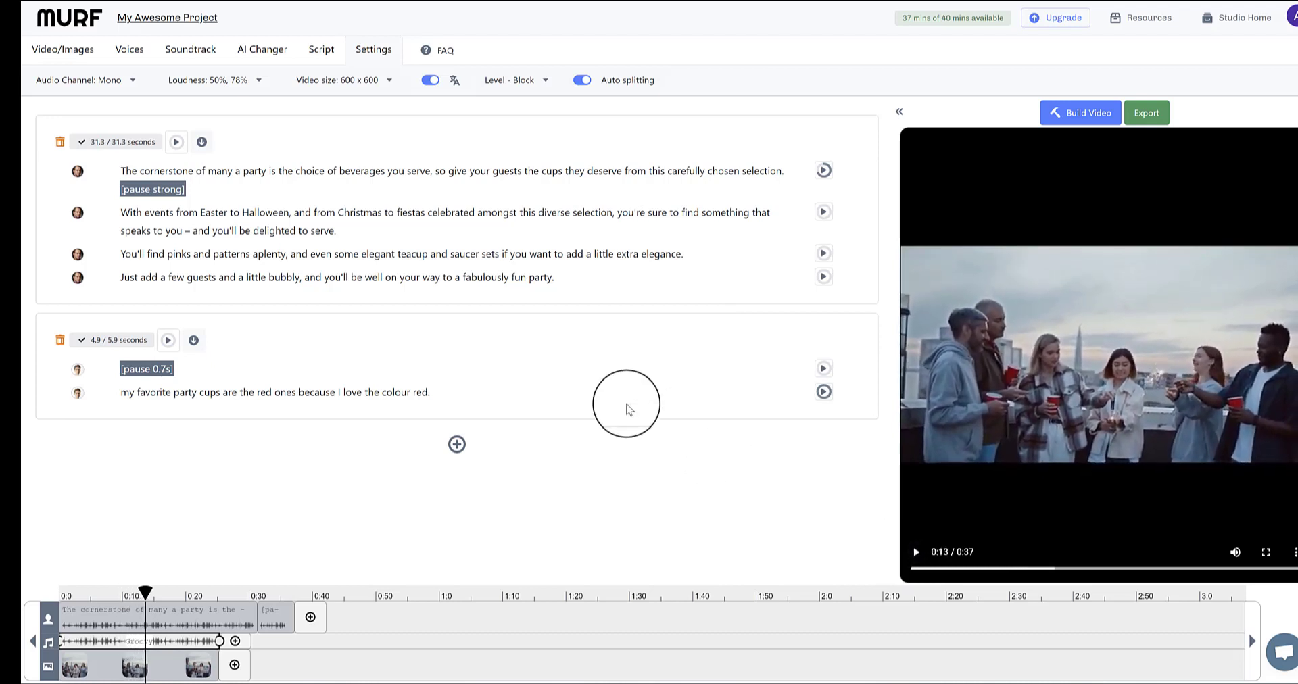